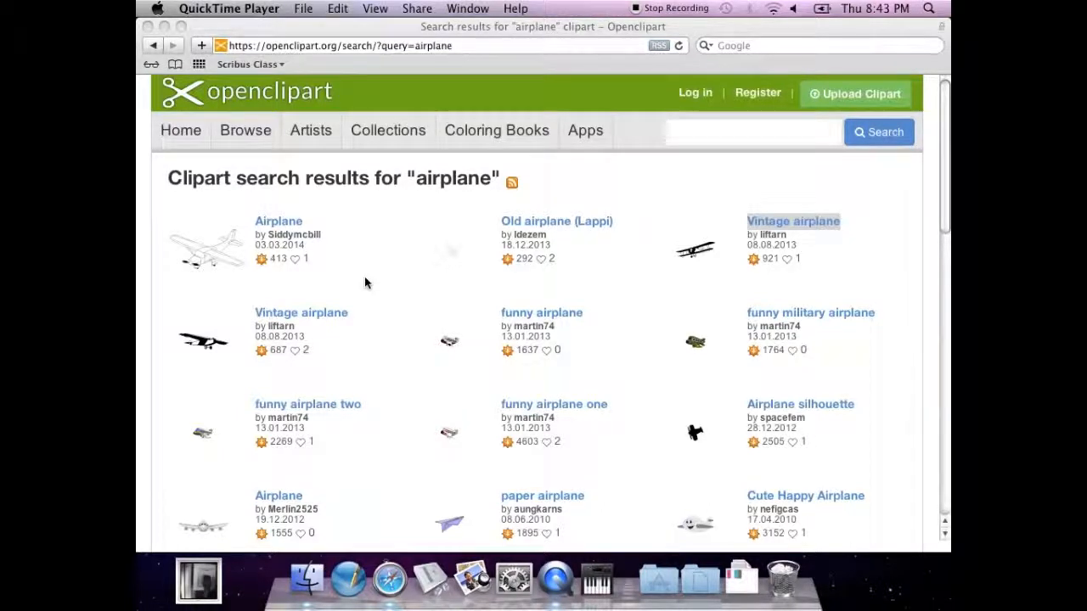
- Open the second-row Vintage airplane clipart from the airplane search results in a new window
scroll(365, 282, down, 2)
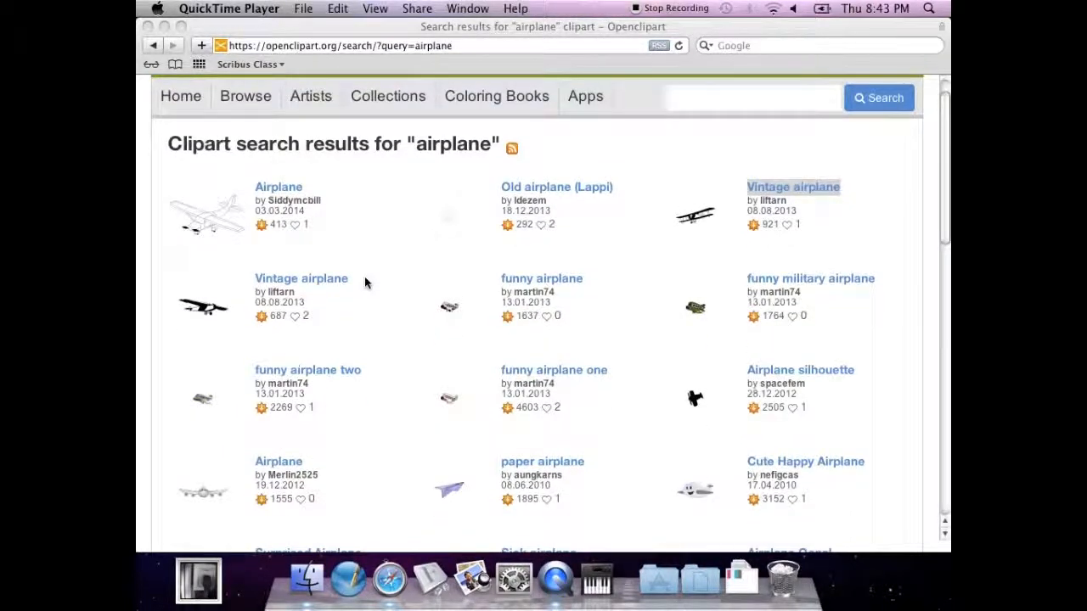
scroll(365, 282, down, 3)
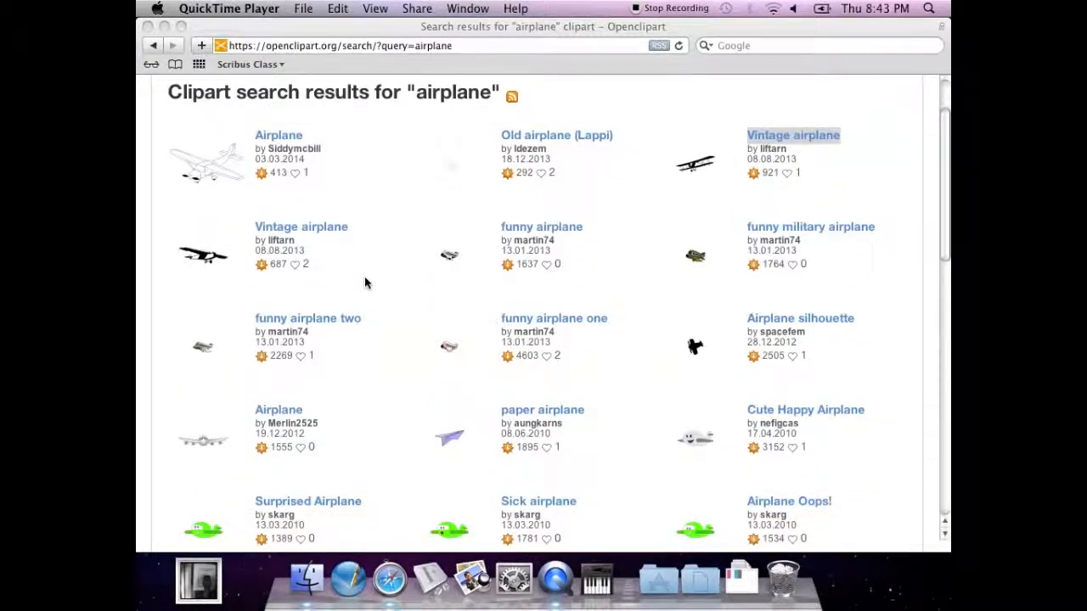
scroll(365, 282, down, 3)
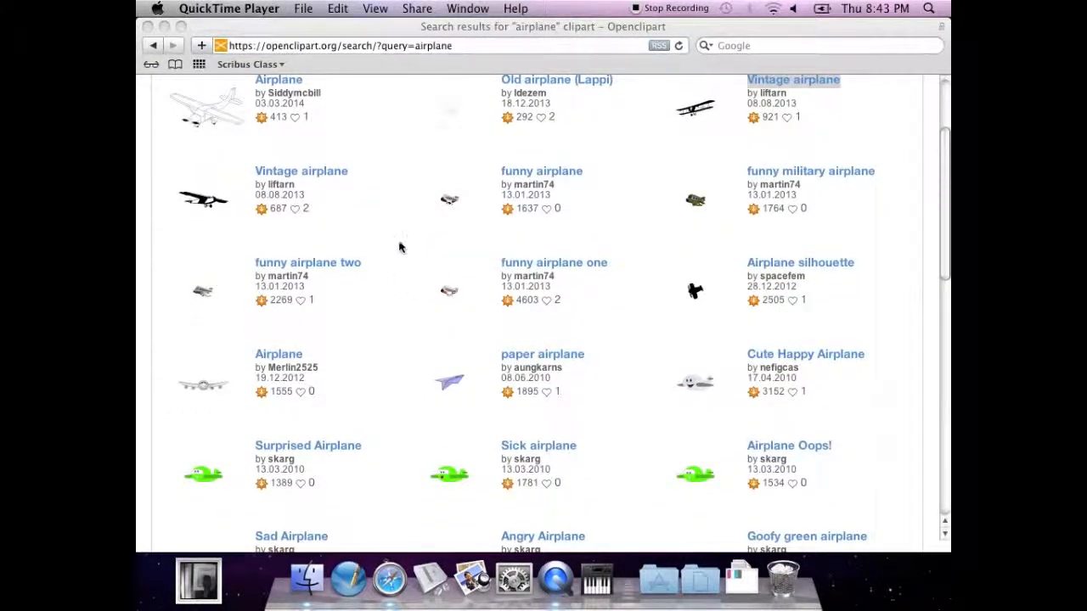
right_click(272, 175)
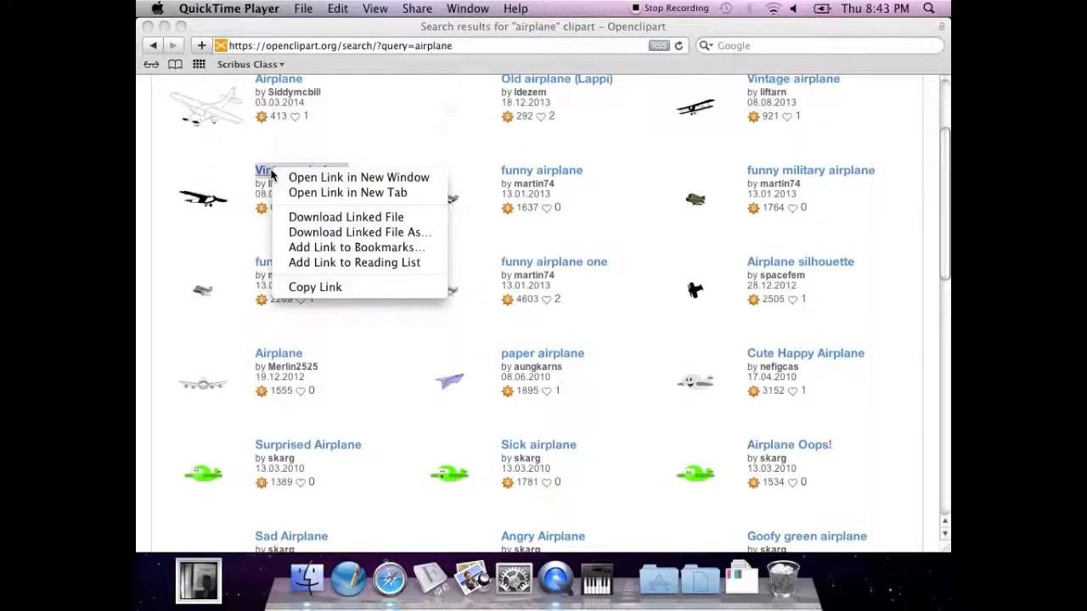
click(304, 178)
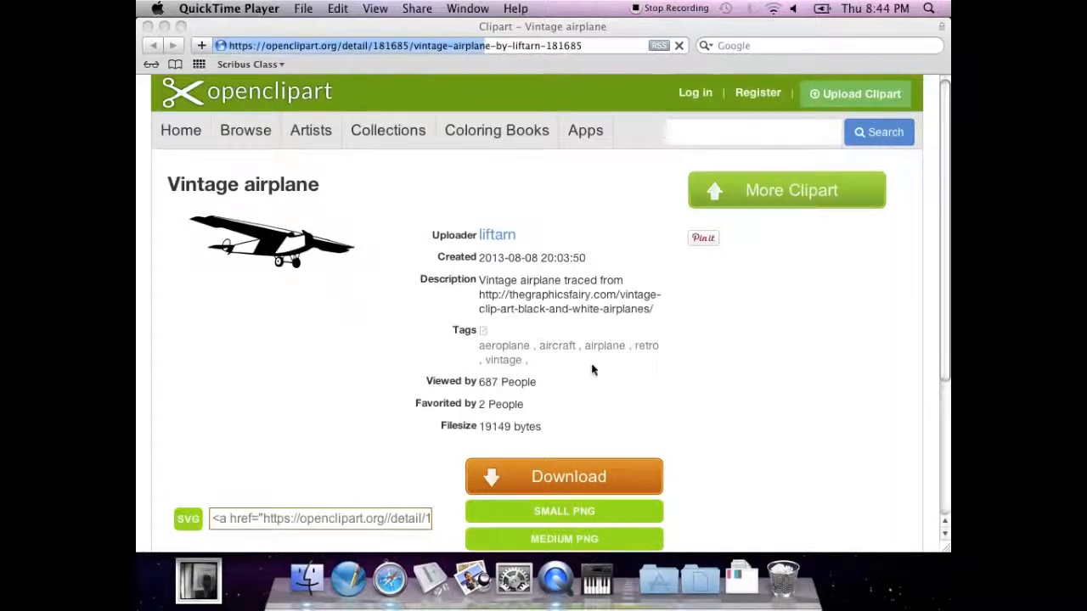
- Move the Vintage airplane detail window aside and download the clipart's full SVG file
scroll(593, 369, down, 2)
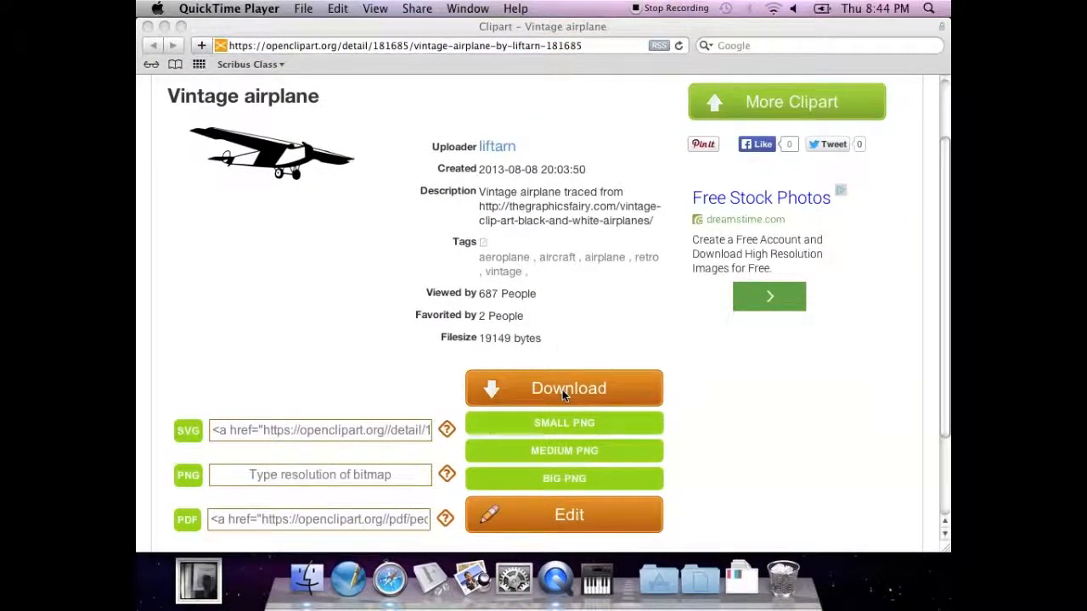
right_click(562, 389)
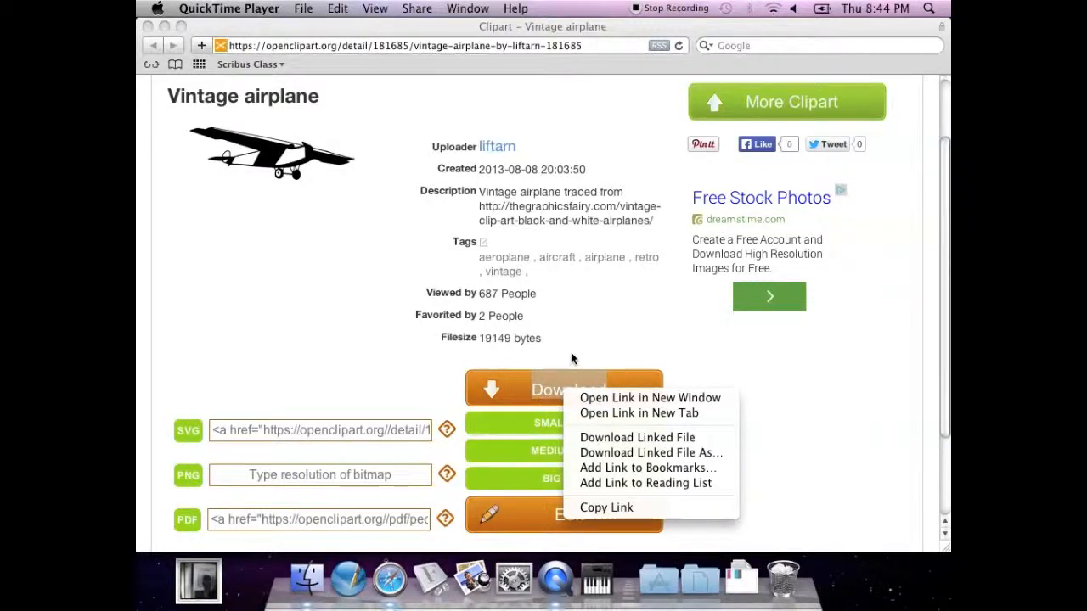
click(570, 360)
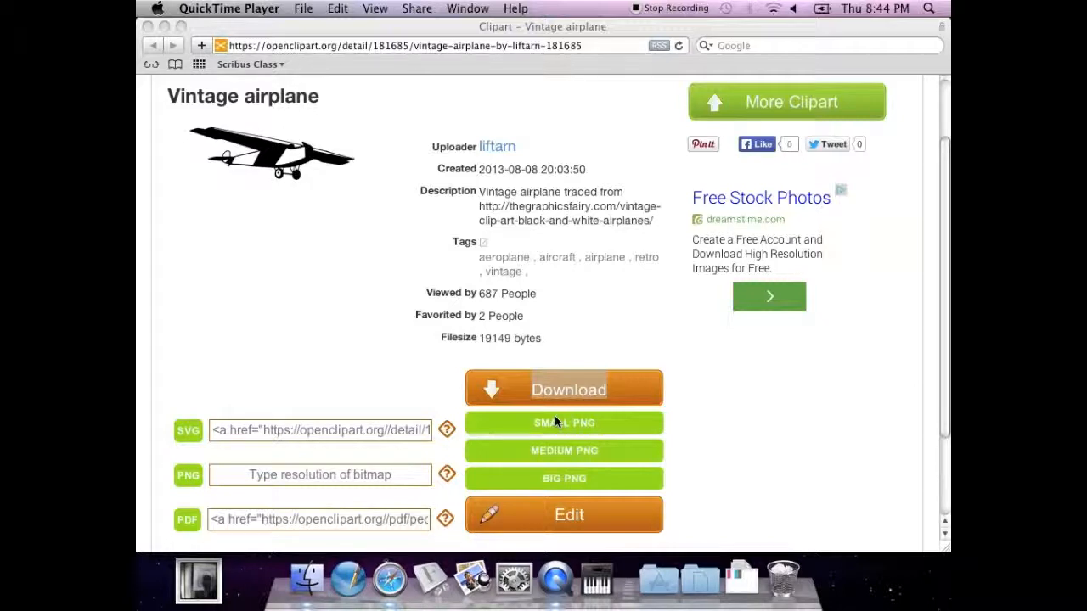
click(527, 387)
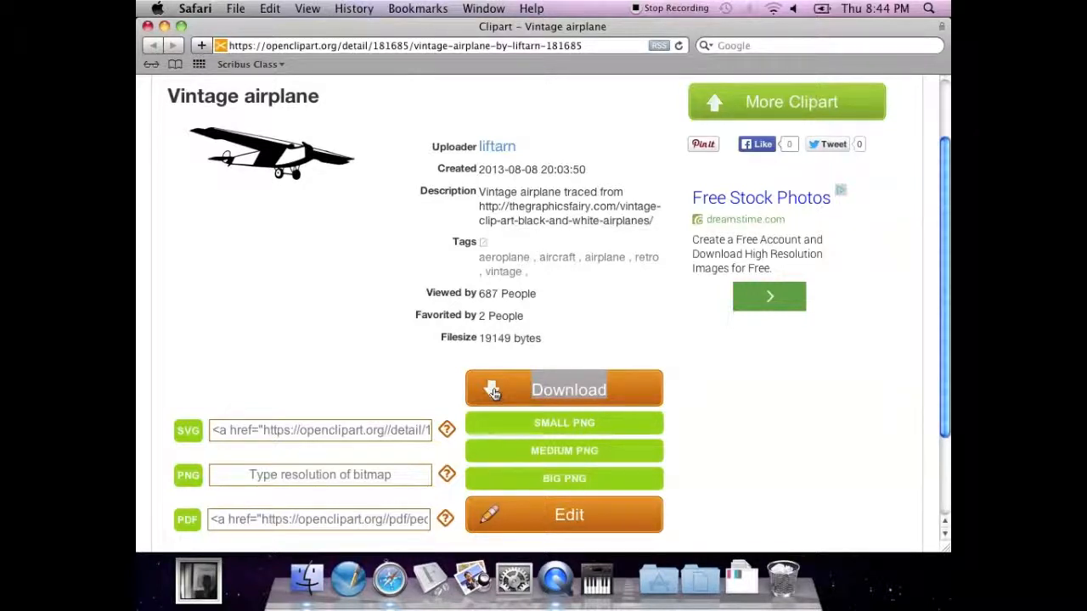
drag(563, 34, 746, 76)
click(671, 433)
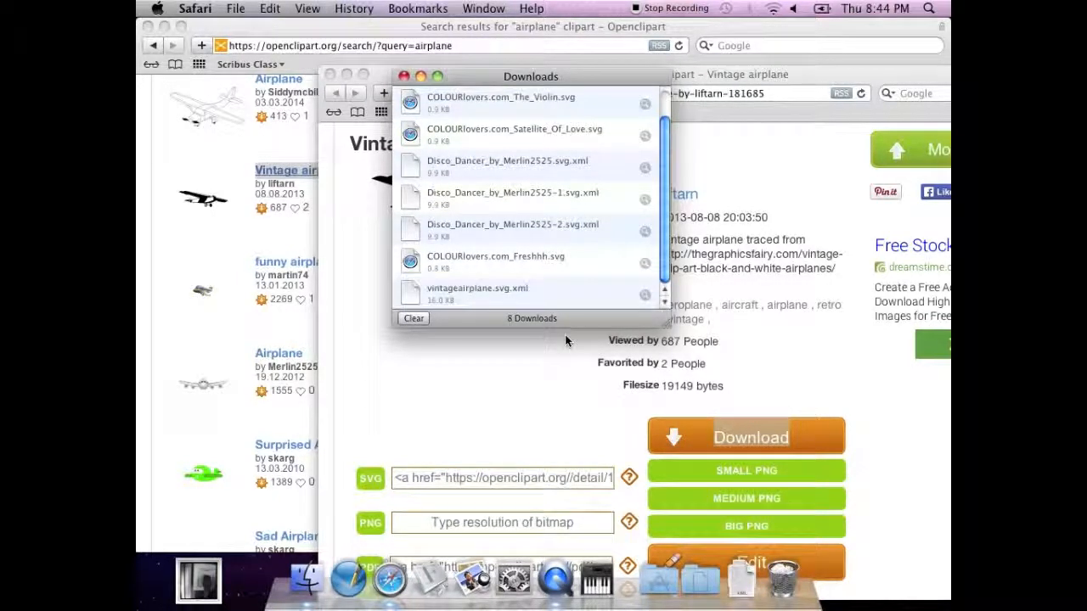
- Close the Vintage airplane detail window and the Downloads window to return to the airplane search results
click(496, 371)
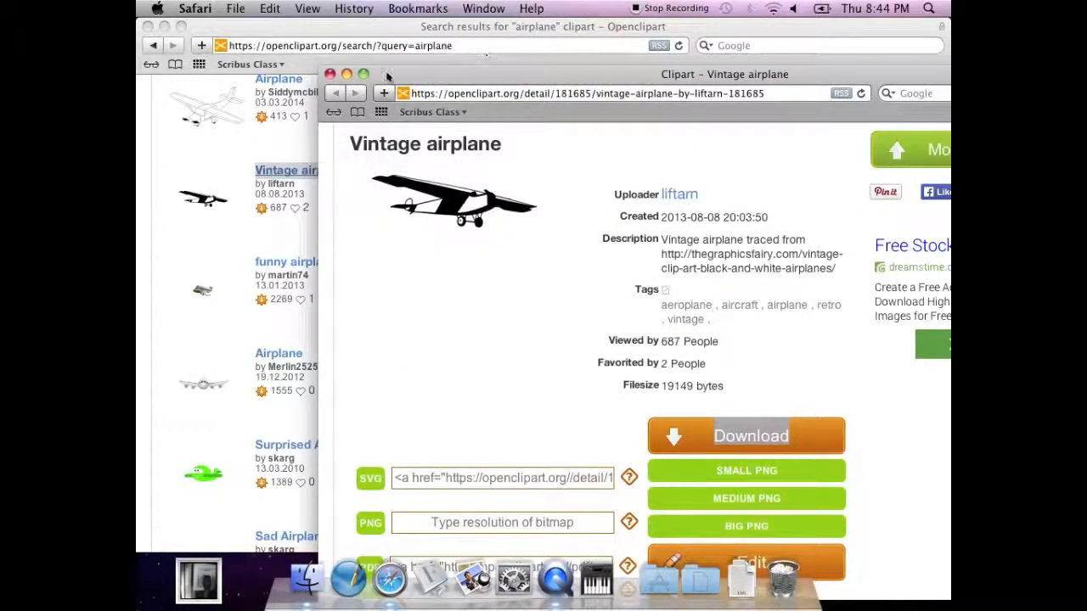
click(329, 75)
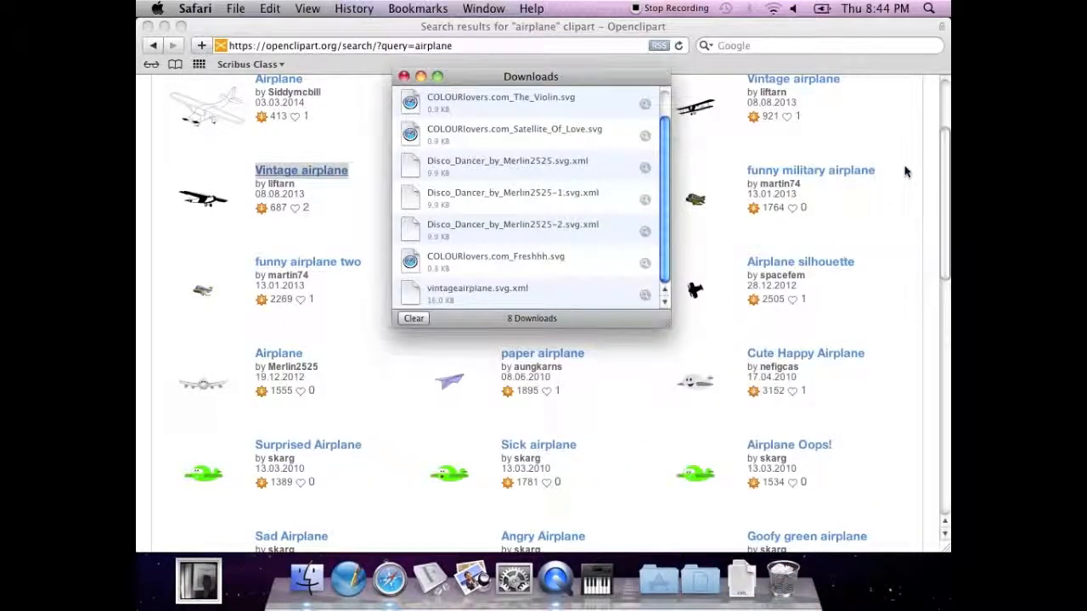
scroll(905, 169, up, 4)
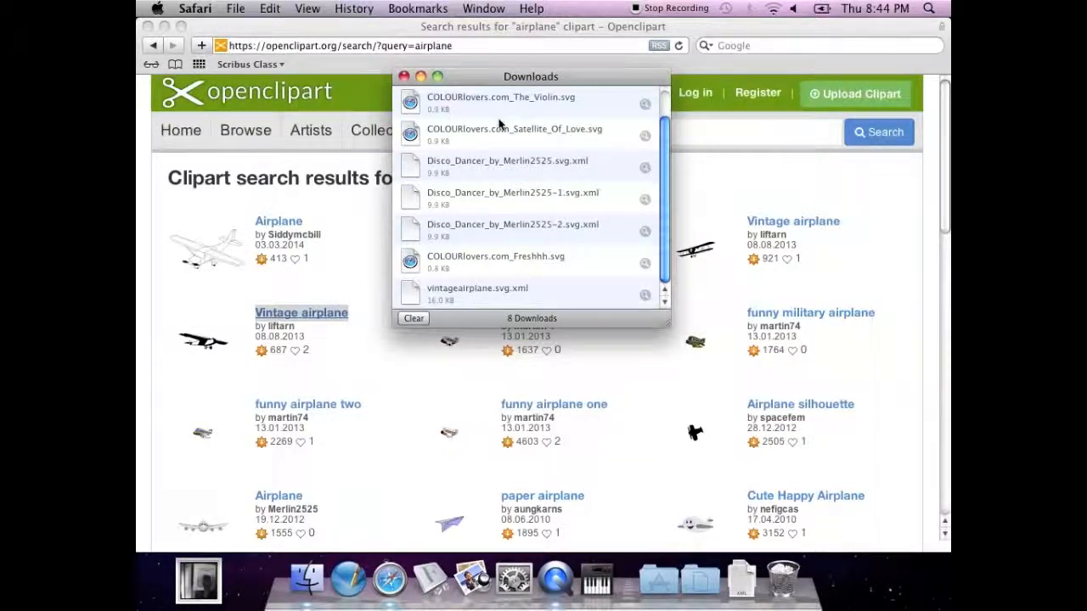
click(404, 77)
- Try to search the clipart site for "sillouette"
click(714, 133)
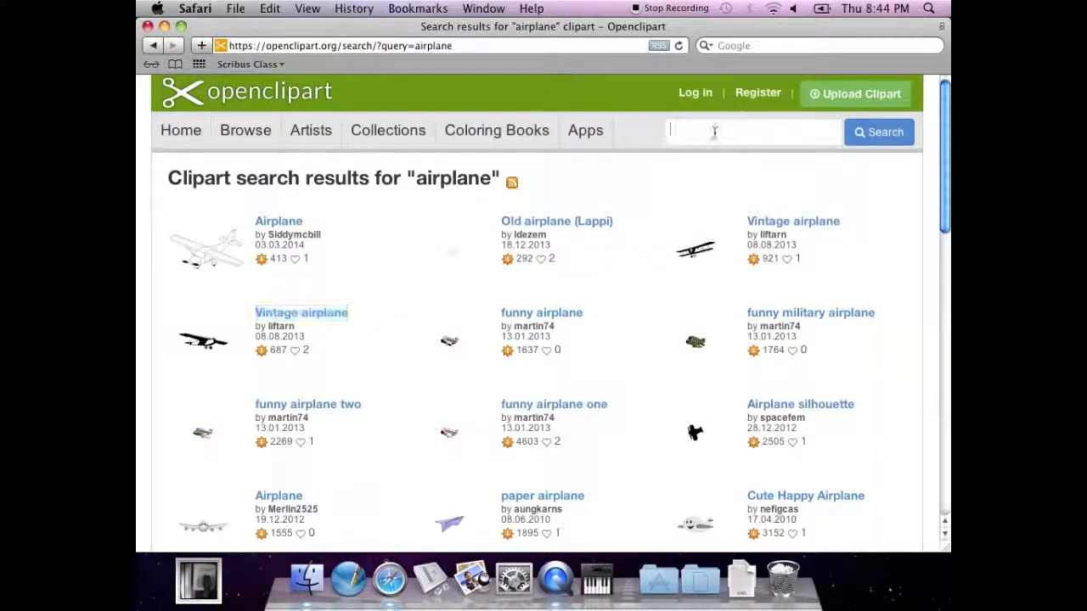
text(sillouette)
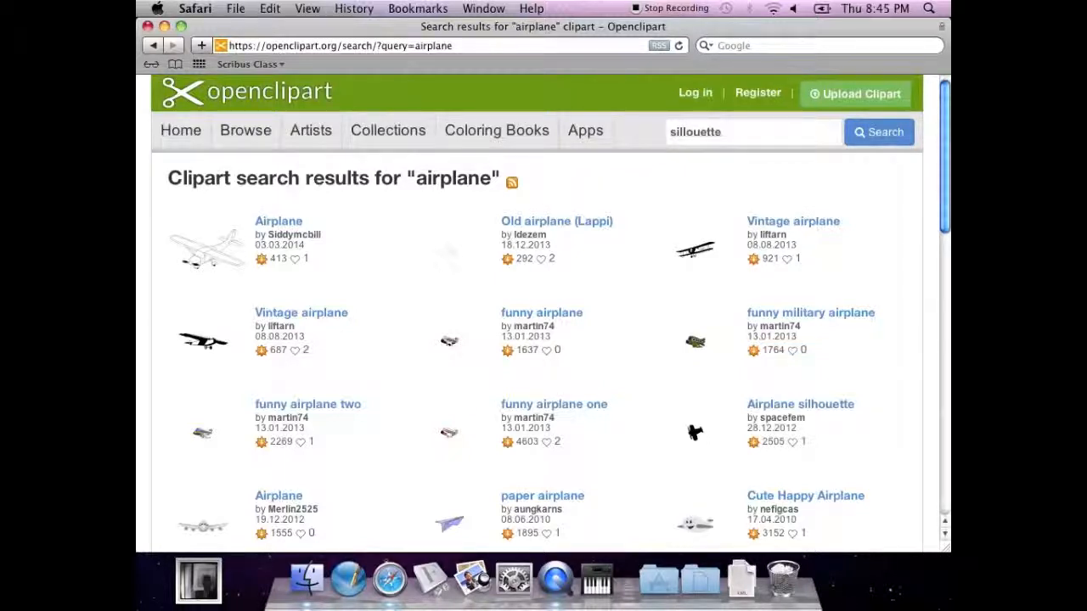
key(Return)
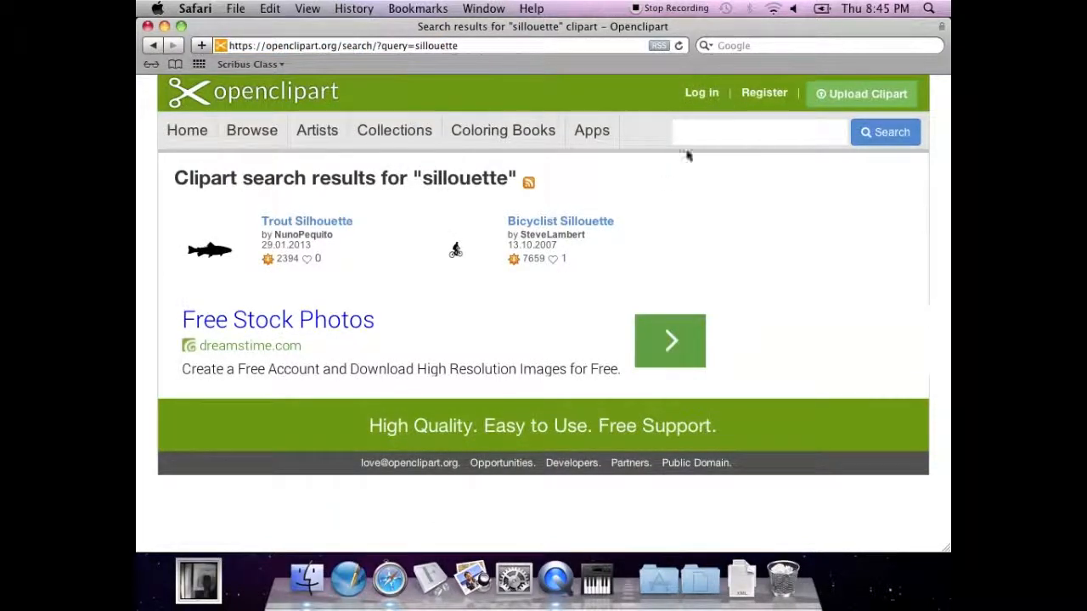
click(875, 134)
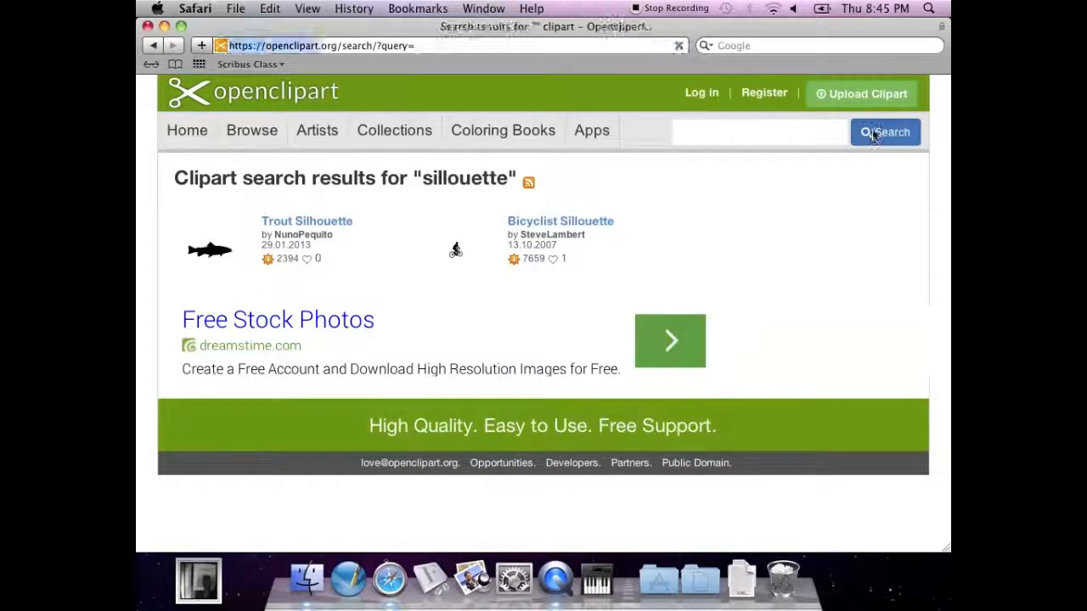
- Search the clipart site for "silhouette"
click(738, 132)
text(sil)
key(BackSpace)
text(houe)
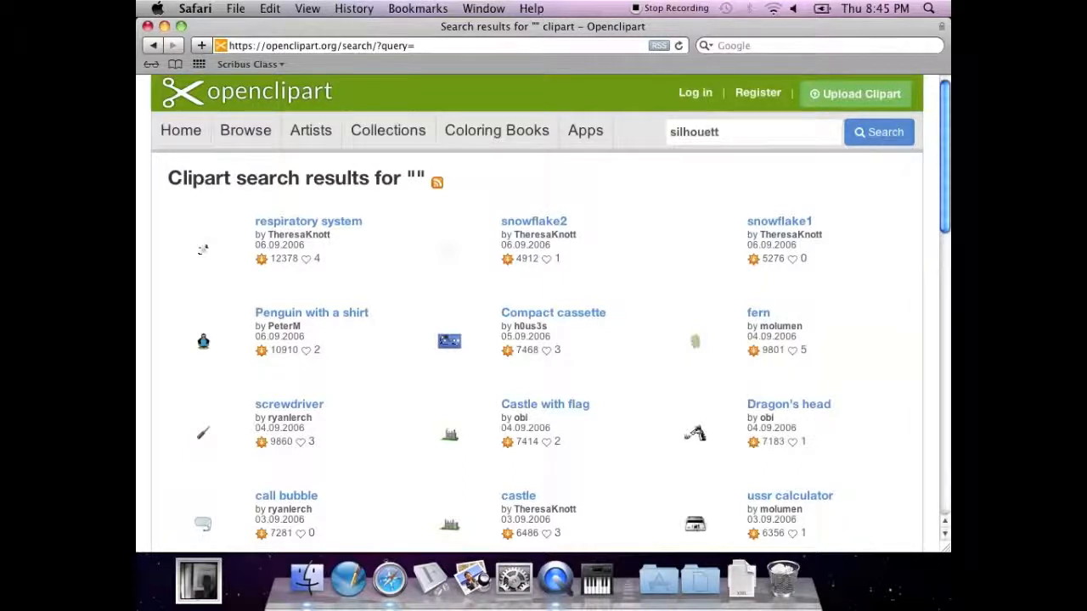
text(tt)
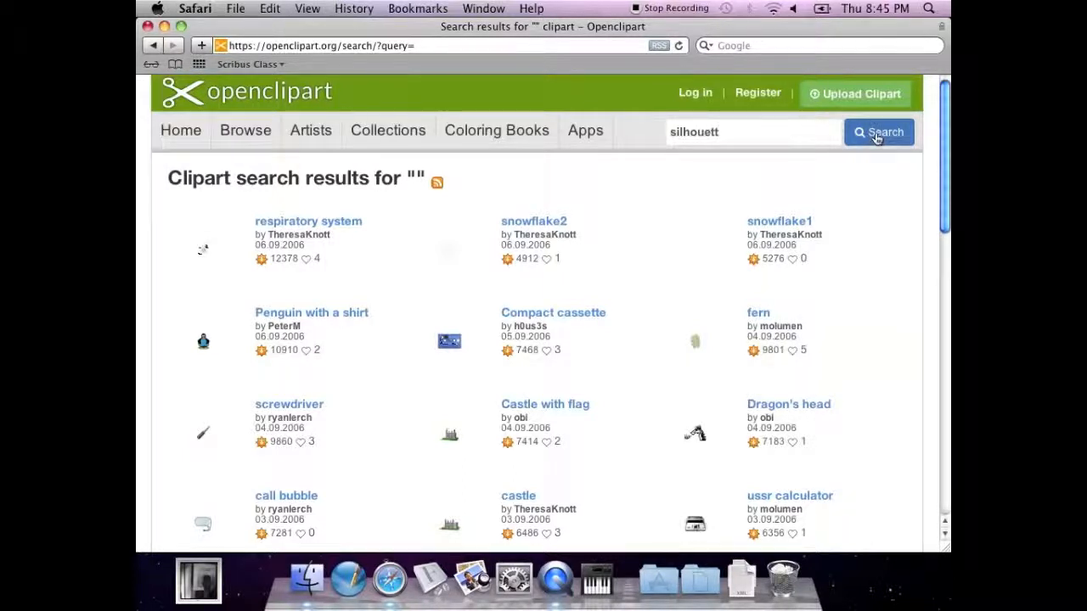
text(e)
click(874, 138)
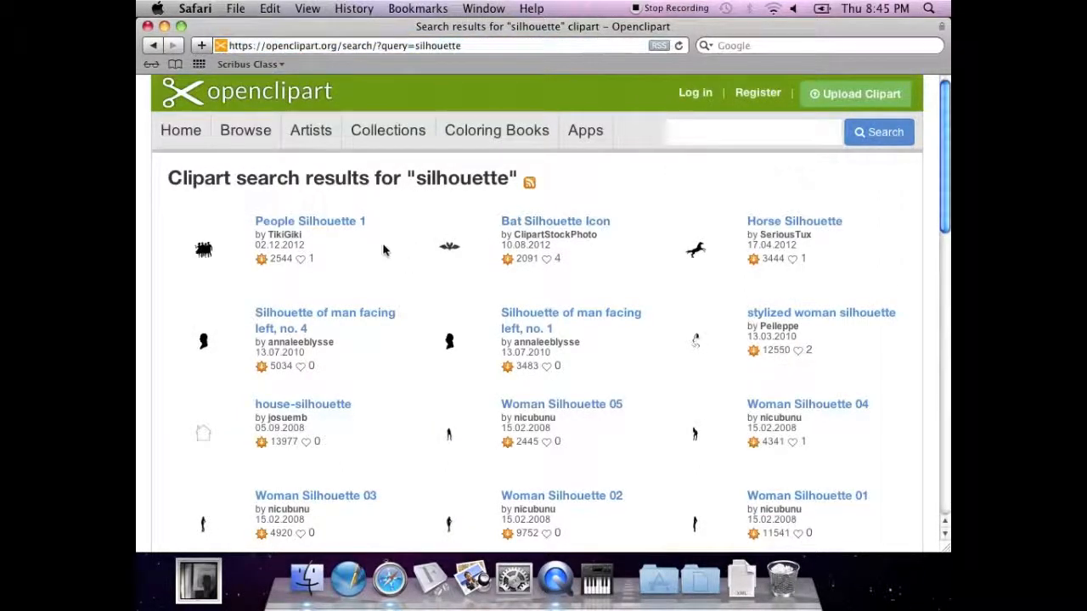
- Open the People Silhouette 1 and Horse Silhouette results in new background tabs
right_click(327, 224)
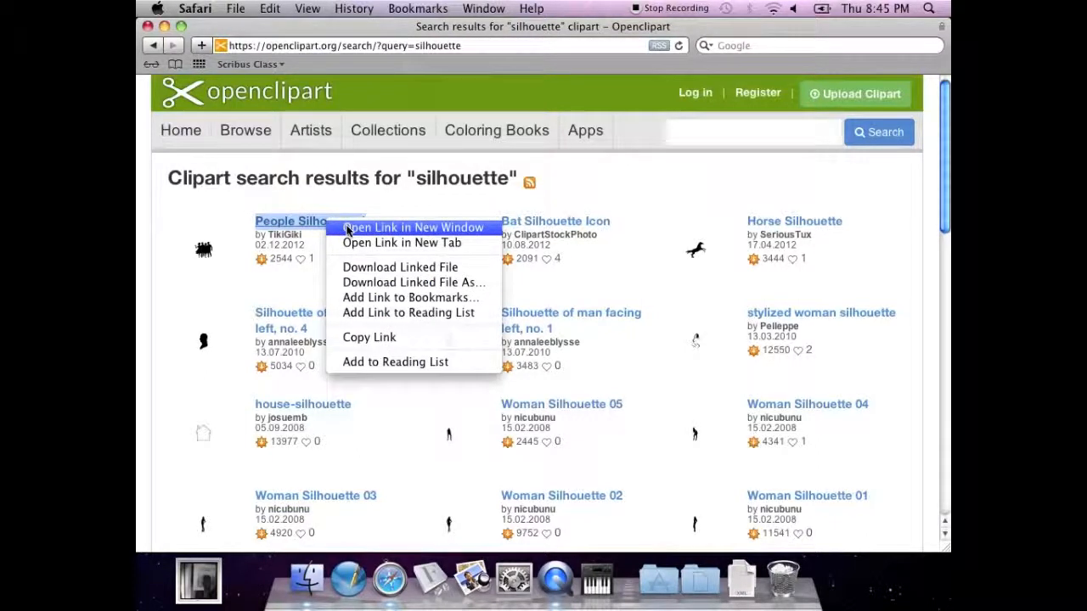
click(357, 243)
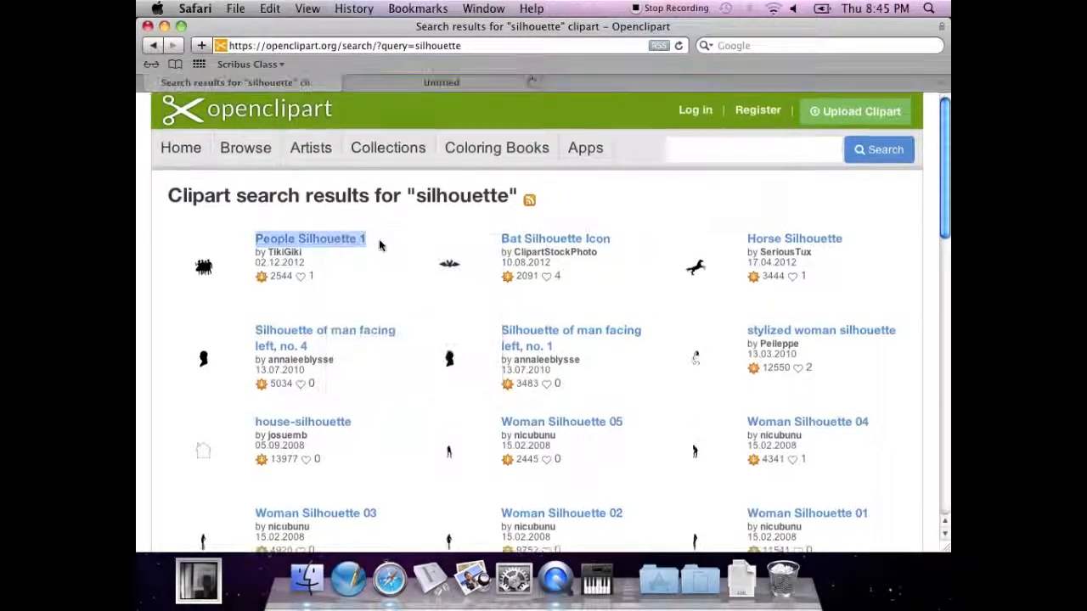
right_click(786, 240)
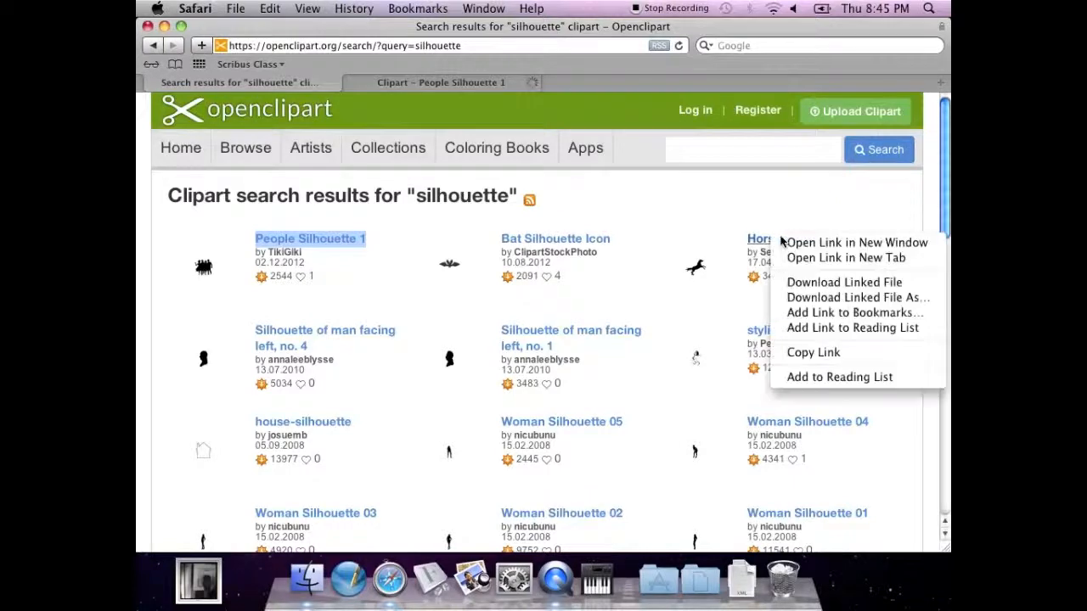
click(785, 258)
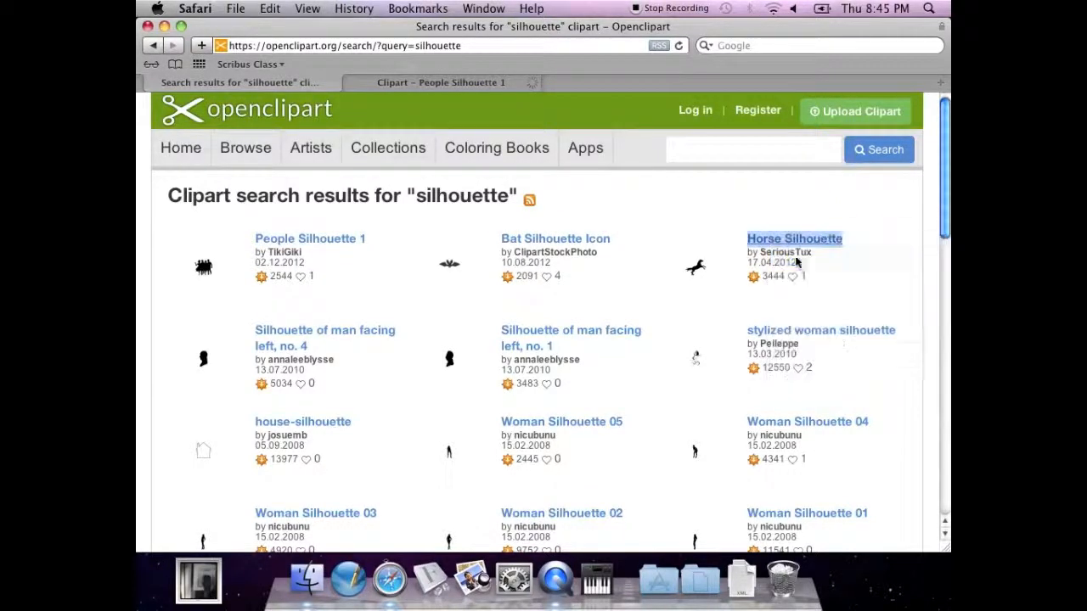
- Open the ostrich silhouette result in a new background tab
scroll(658, 261, down, 2)
scroll(658, 261, down, 1)
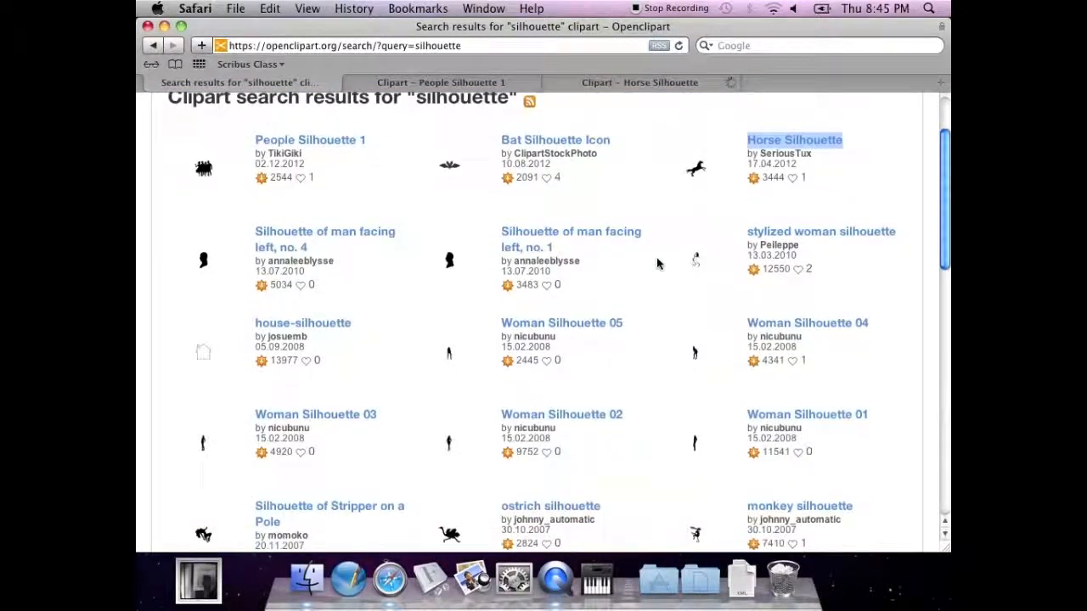
scroll(679, 355, down, 1)
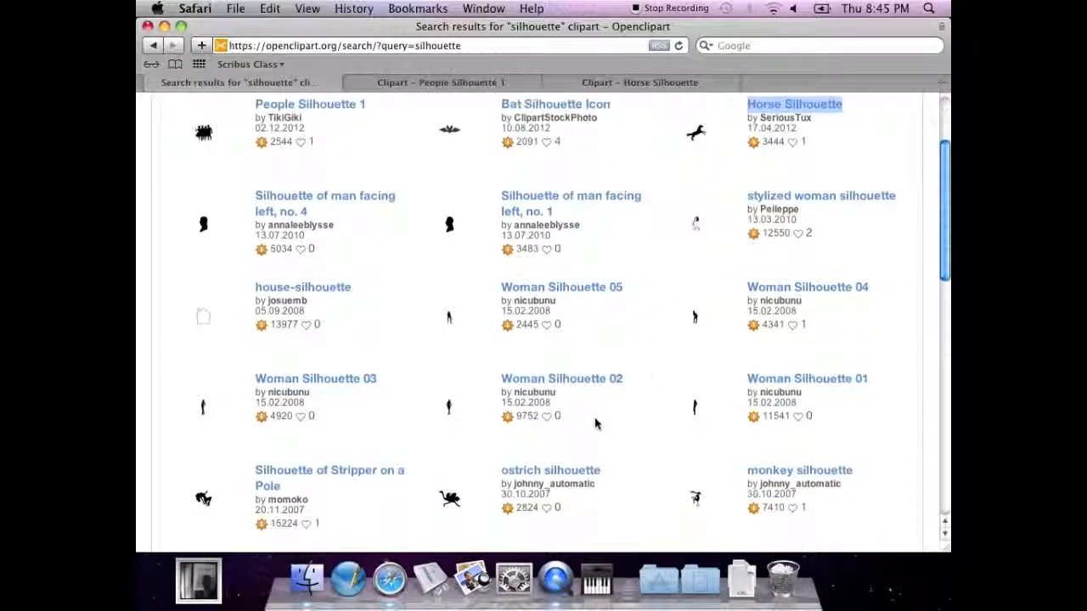
right_click(540, 470)
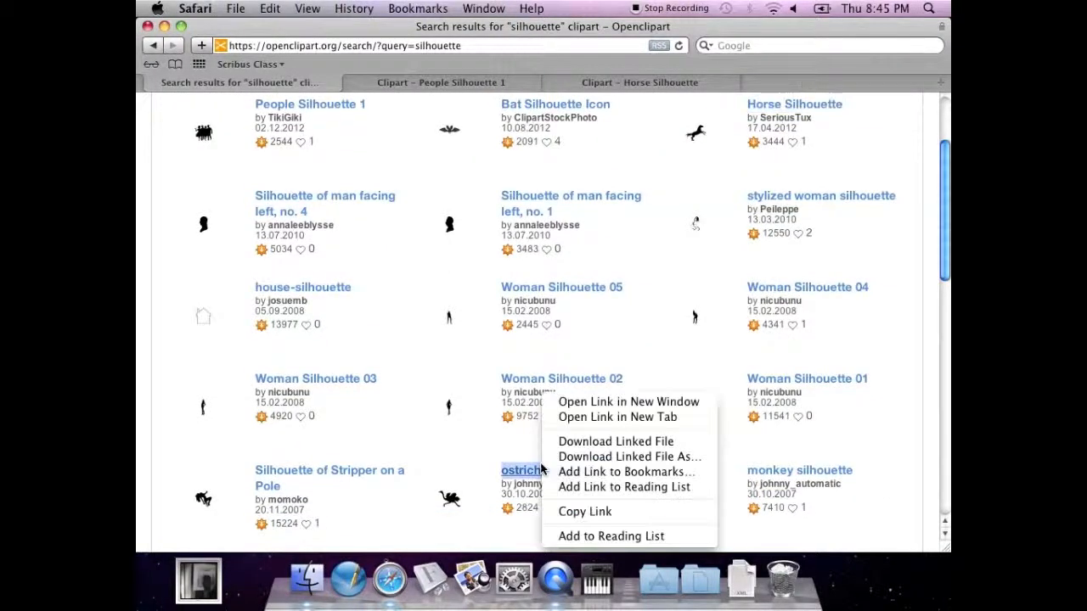
click(578, 417)
- Open the Cow Silhouette 2 and 3 fiddlers in silhouette results in new background tabs
scroll(456, 415, down, 4)
scroll(456, 402, down, 2)
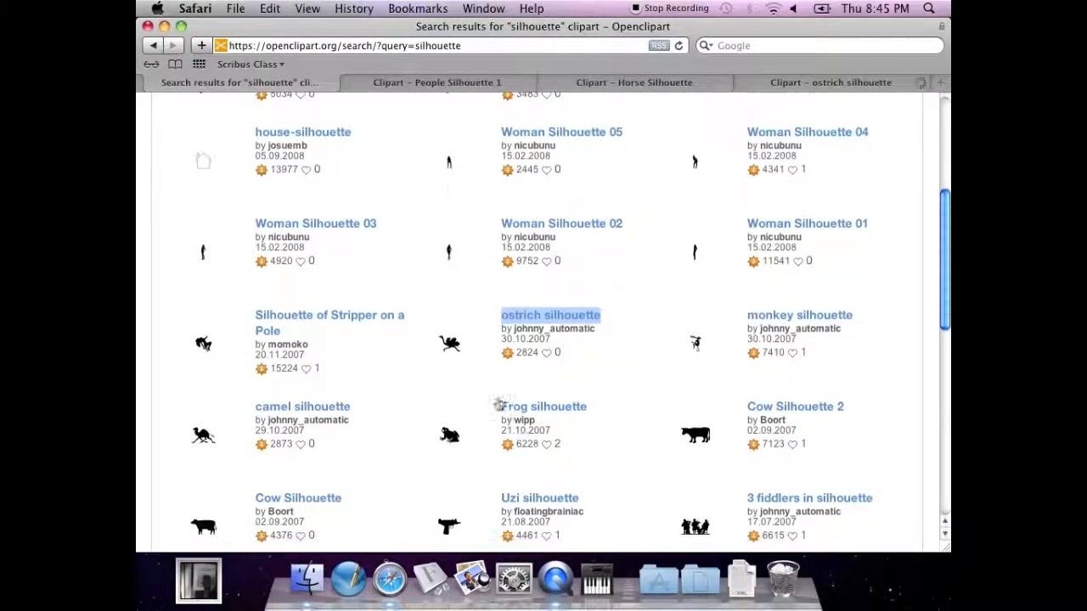
right_click(778, 412)
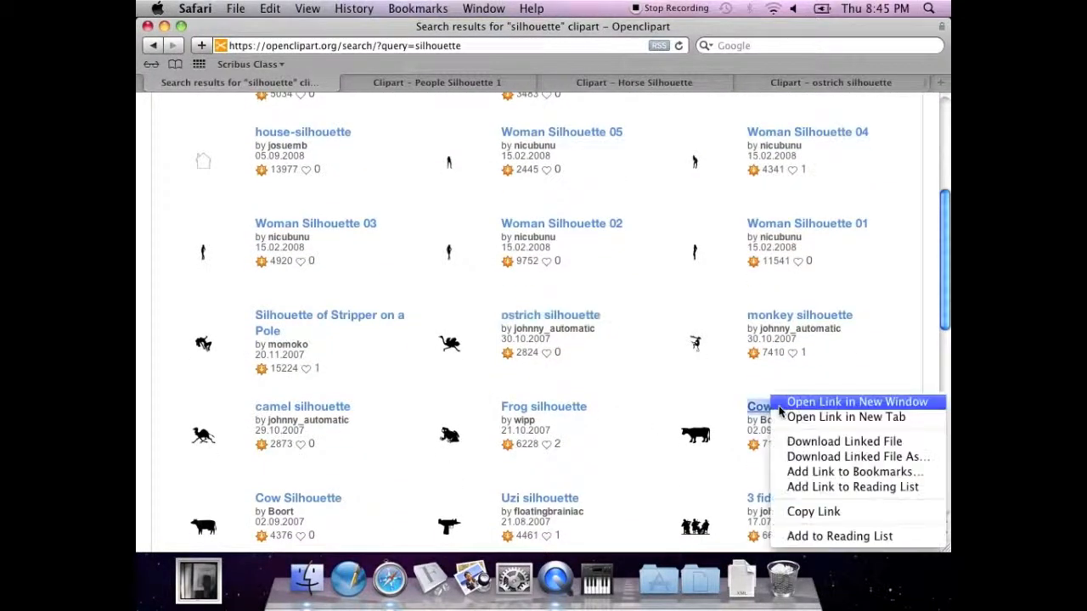
click(798, 417)
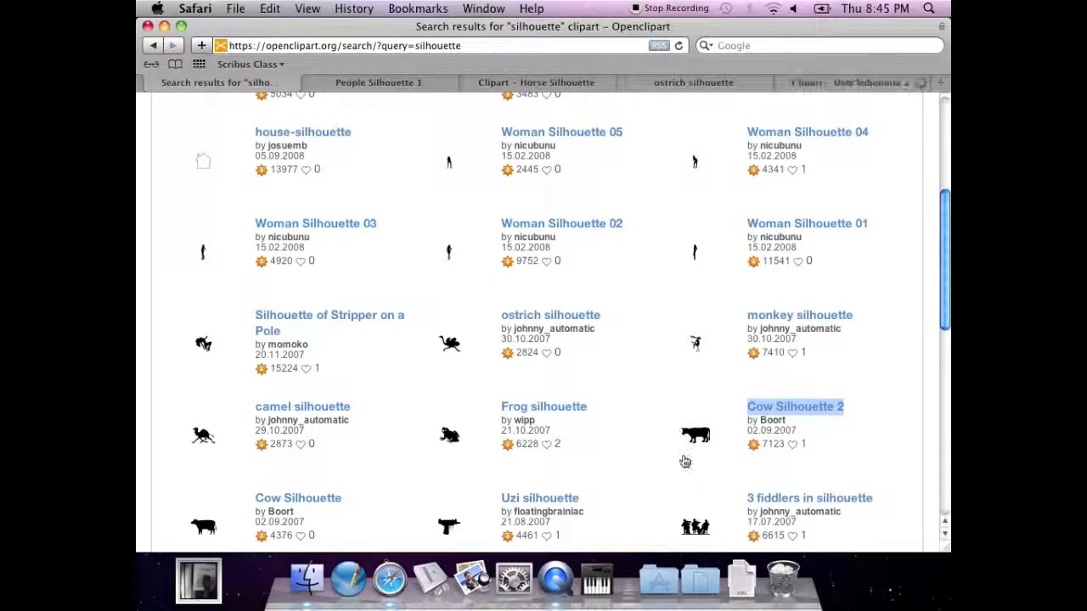
scroll(687, 476, down, 1)
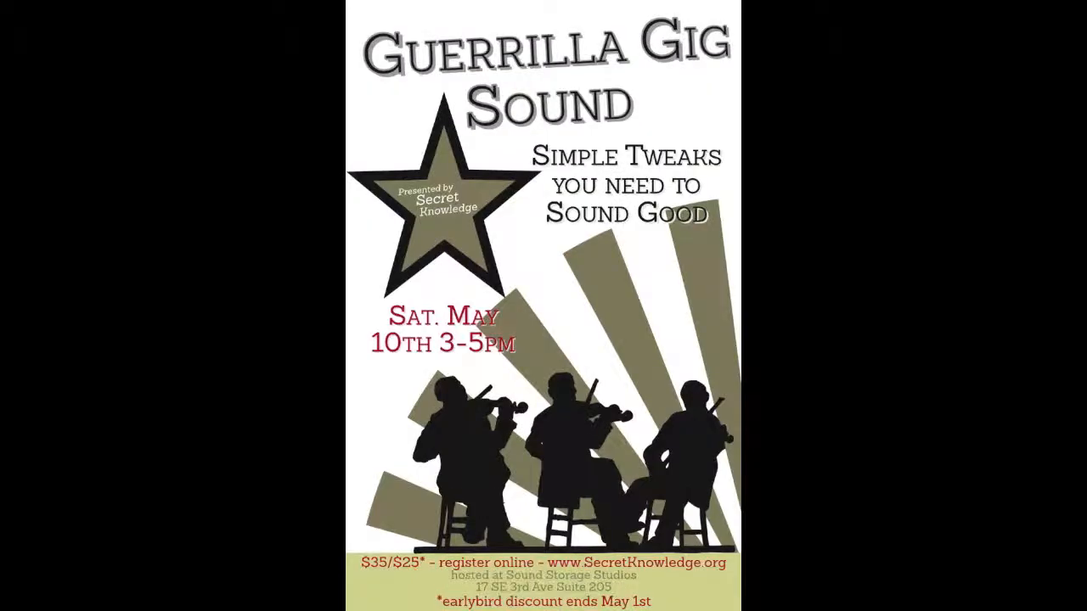
- View the opened People Silhouette 1 page, and download the SVG file from the Horse Silhouette page
click(328, 83)
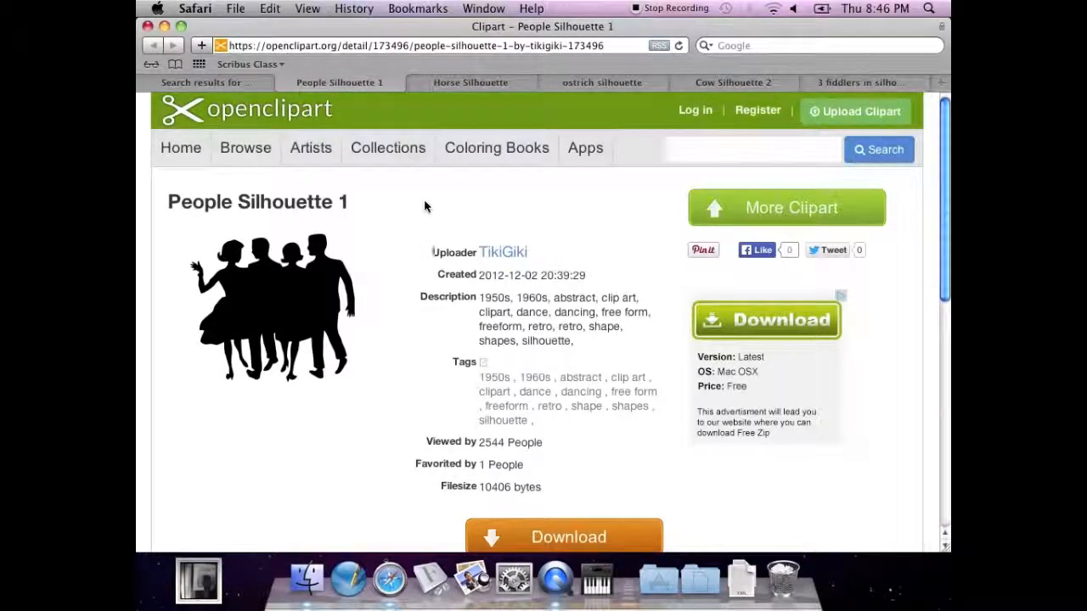
click(460, 84)
scroll(332, 311, down, 2)
scroll(332, 314, down, 2)
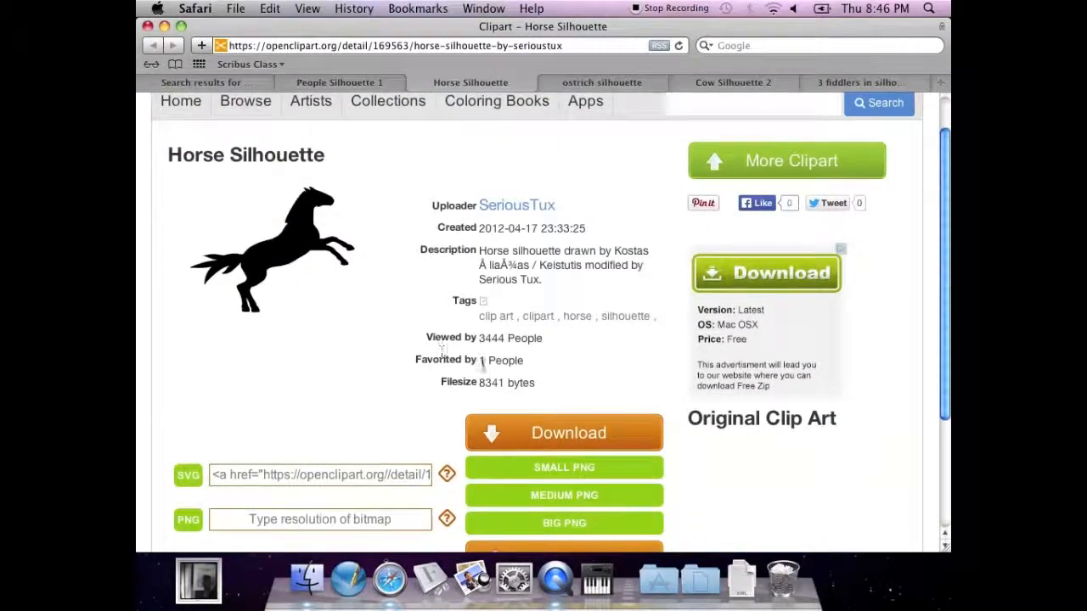
click(495, 434)
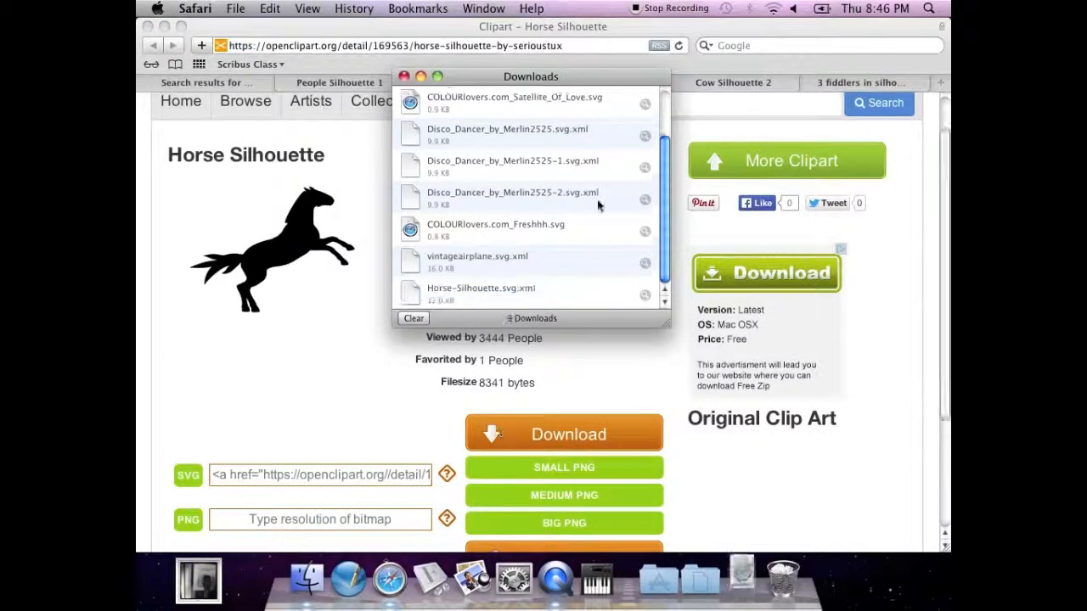
click(671, 192)
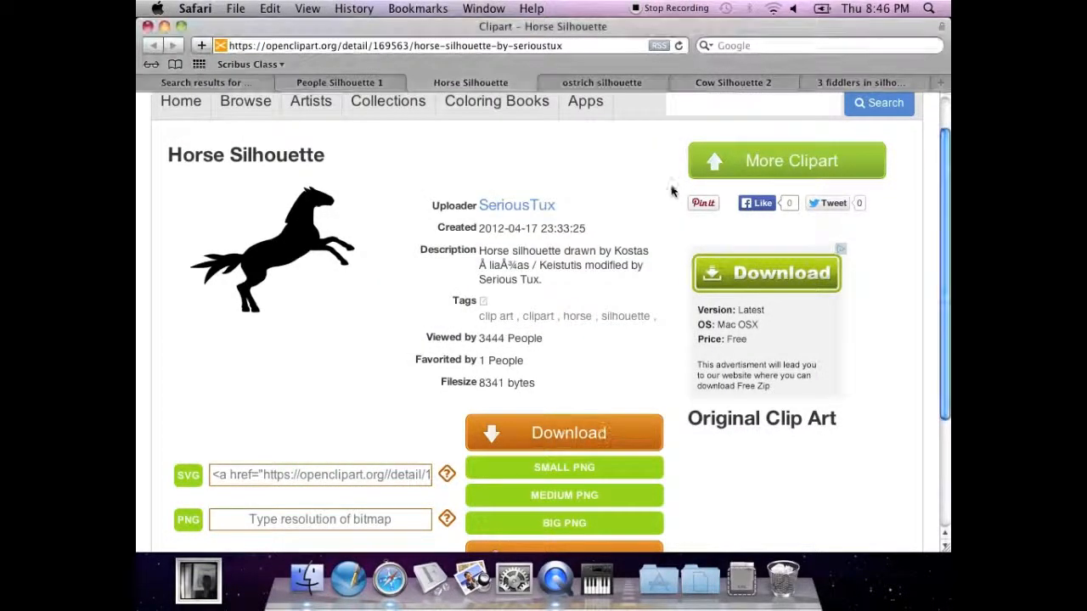
- Download the SVG file from the ostrich silhouette page
click(601, 82)
scroll(417, 369, down, 2)
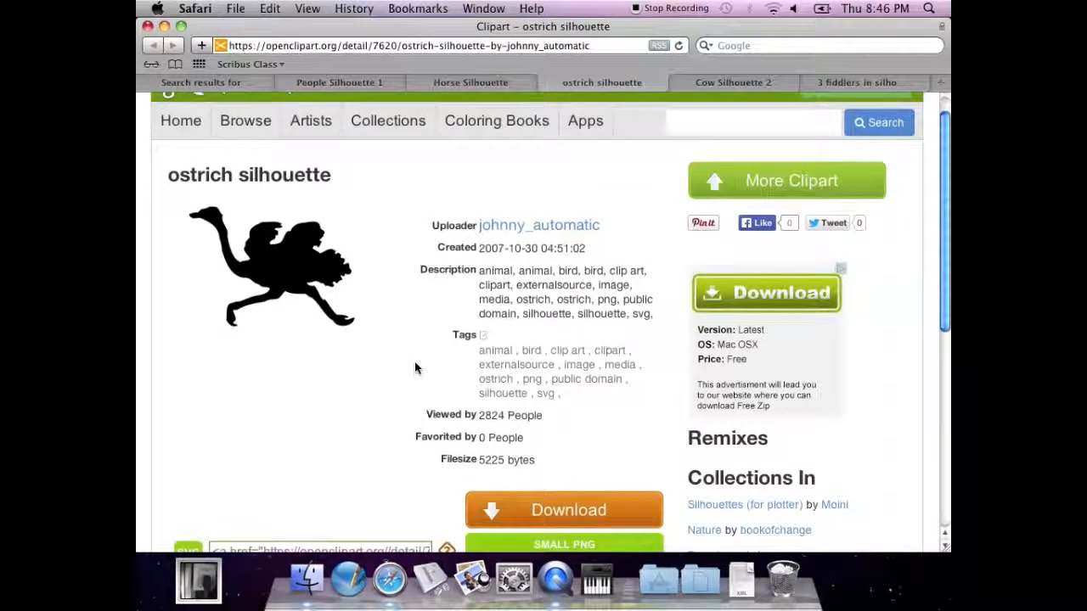
scroll(455, 429, down, 2)
click(491, 476)
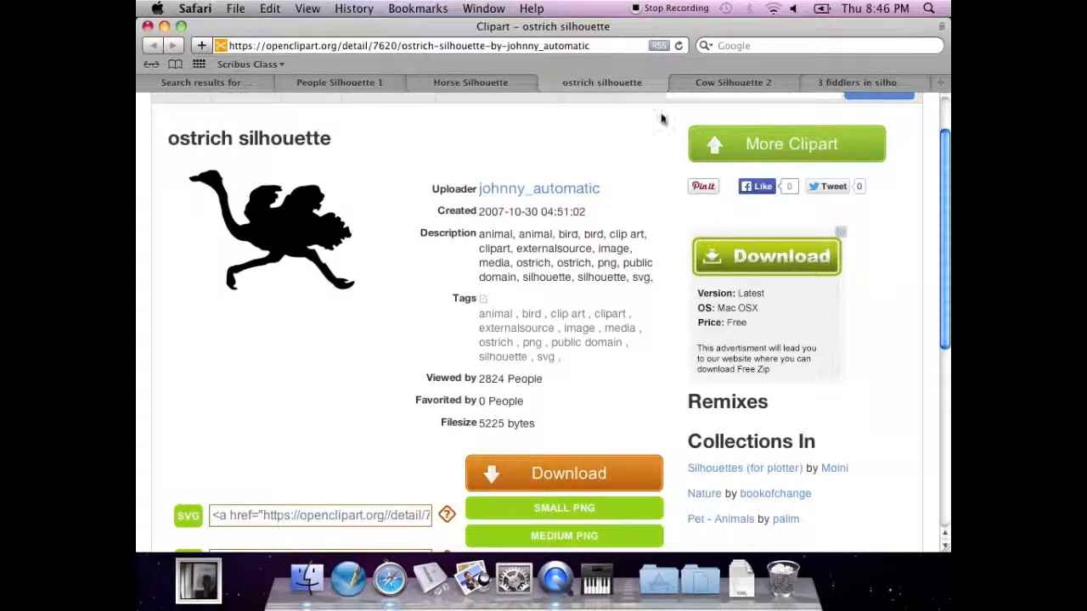
- Download the SVG files from the Cow Silhouette 2 and 3 fiddlers in silhouette pages
click(696, 83)
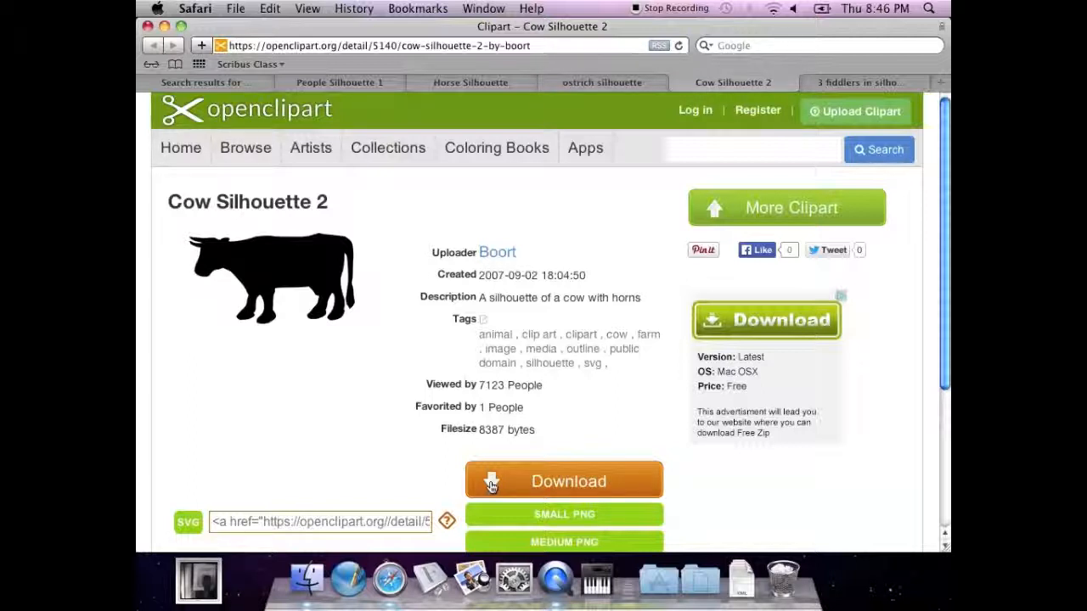
click(854, 81)
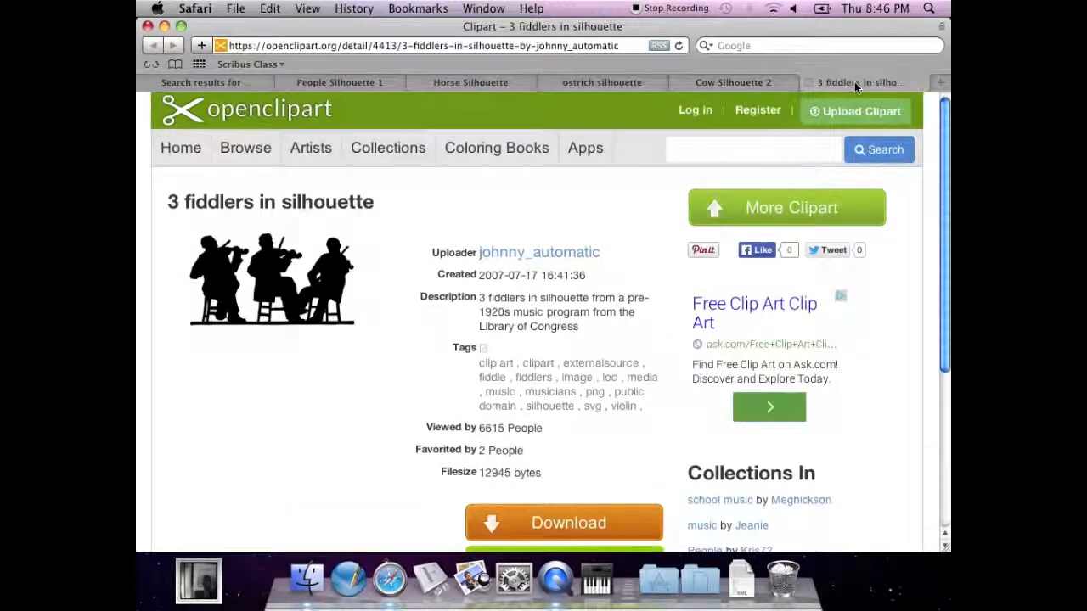
click(493, 523)
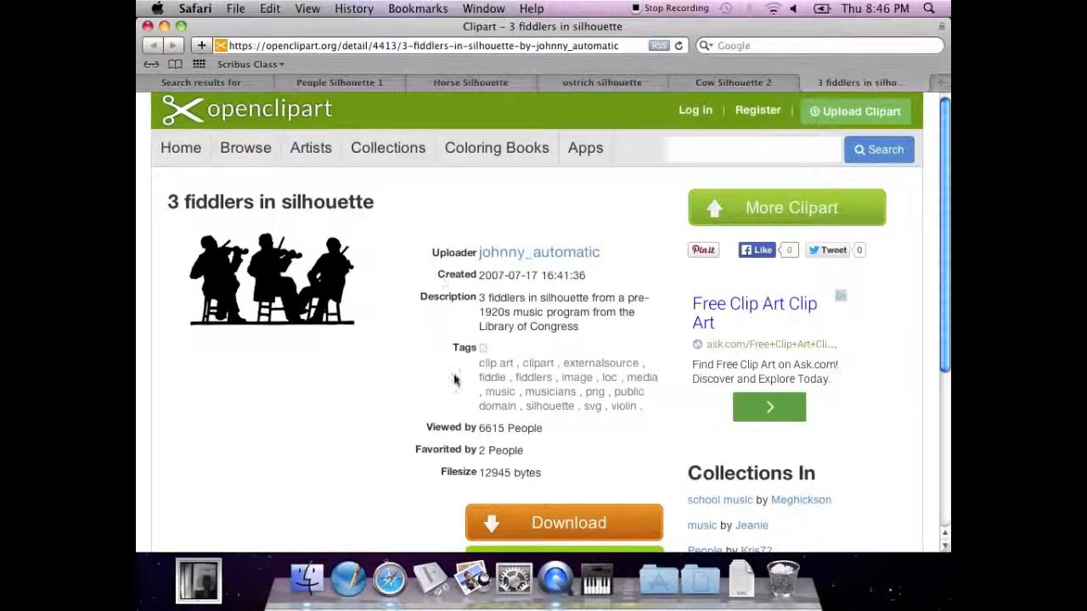
- Launch Scribus, and open the bookmarked ColourLovers.com site in Safari while it loads
click(349, 579)
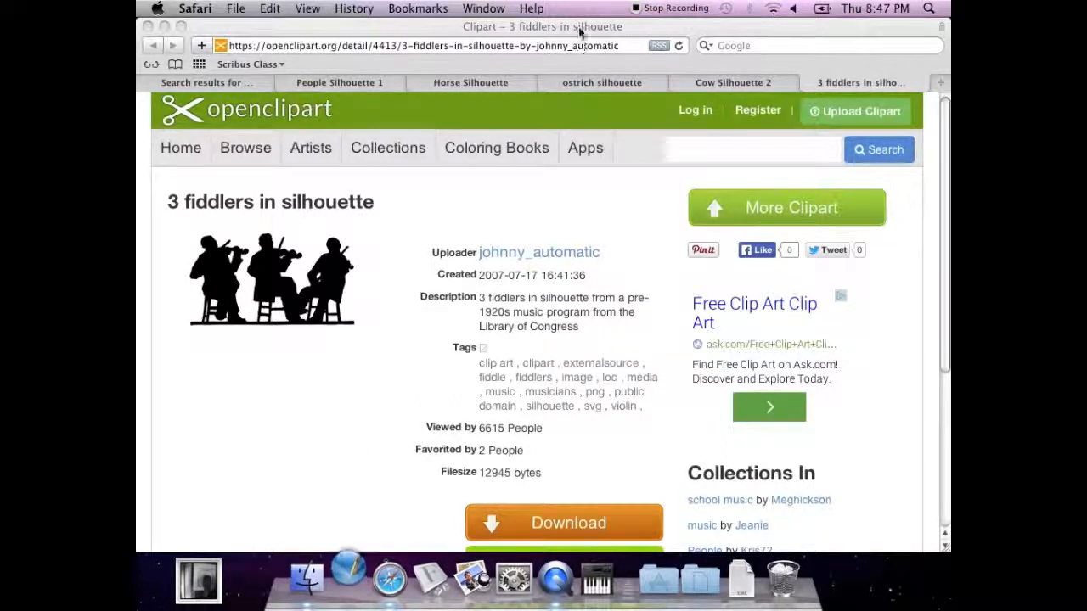
click(618, 29)
click(248, 64)
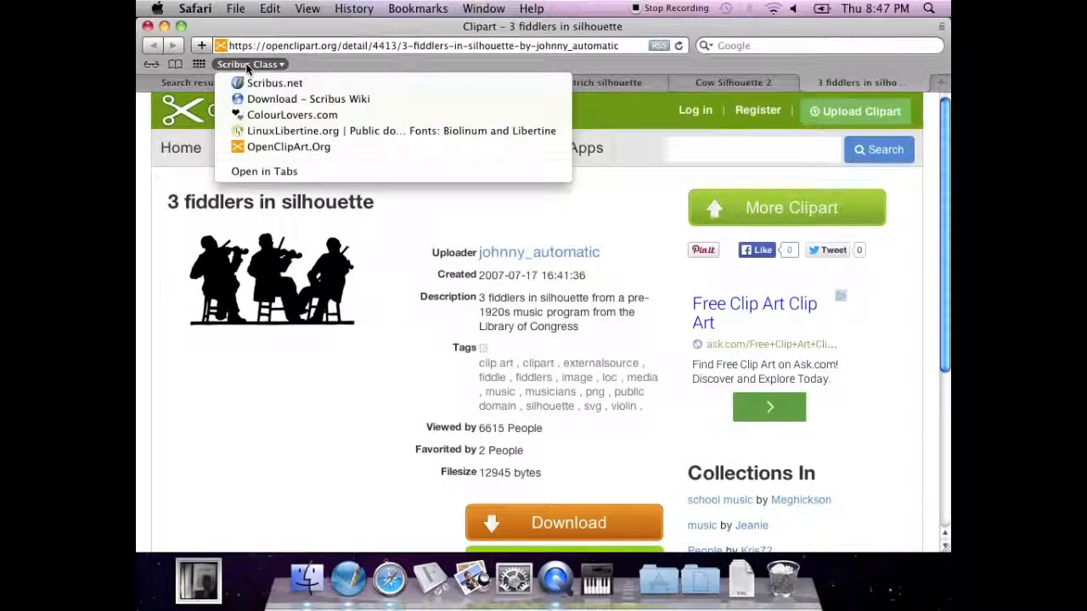
click(277, 114)
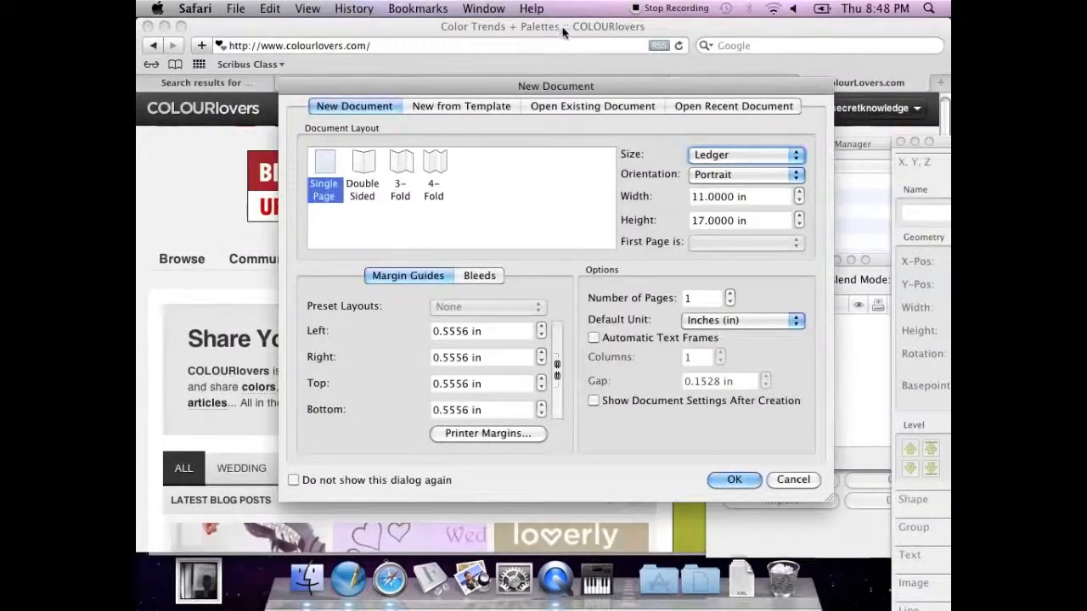
- Return to the COLOURlovers page in Safari and search its palettes for "rock"
click(652, 33)
click(725, 264)
text(rock)
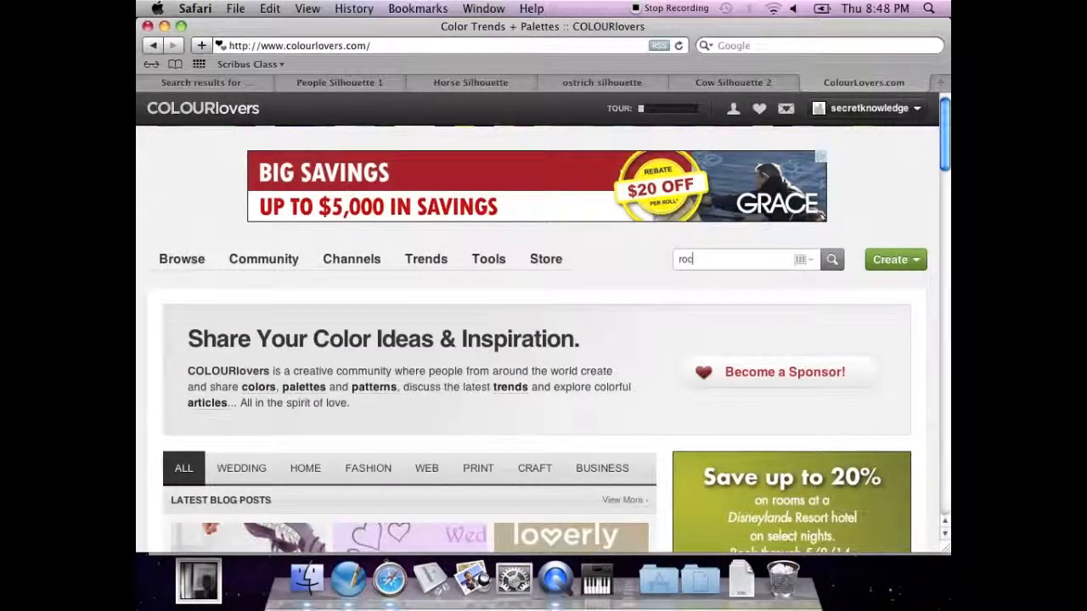
click(835, 264)
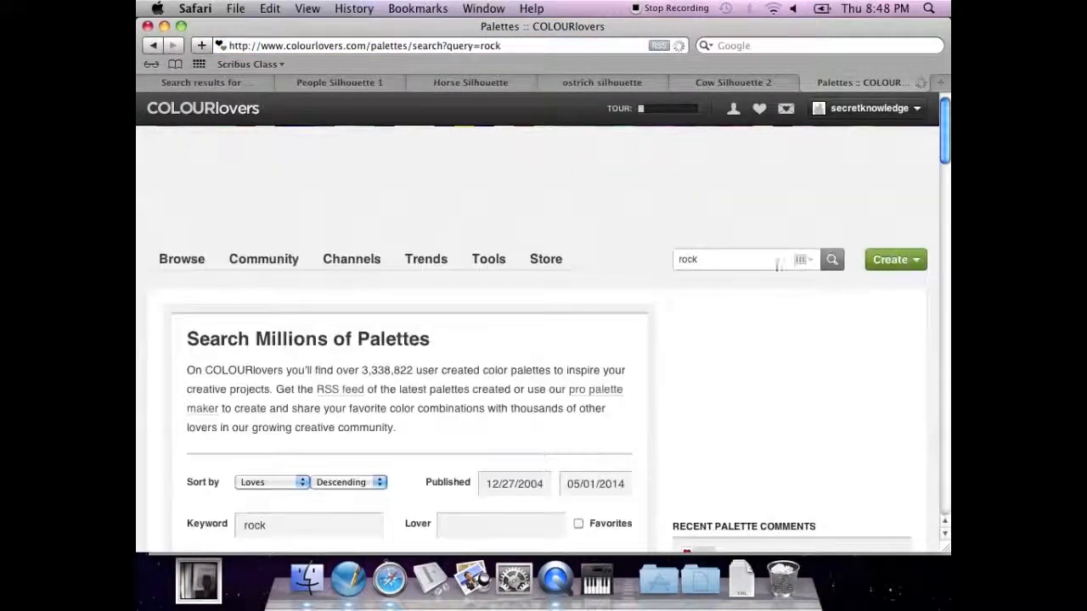
- Examine the color palettes in the "rock" search results to find one that suits the poster
scroll(632, 297, down, 1)
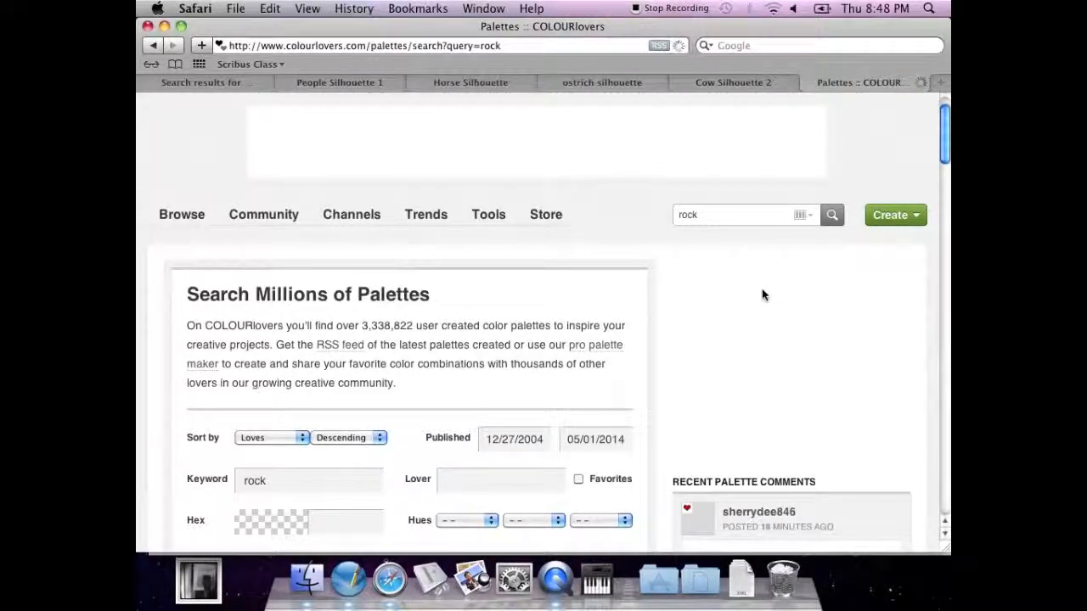
scroll(762, 294, down, 1)
scroll(762, 295, down, 5)
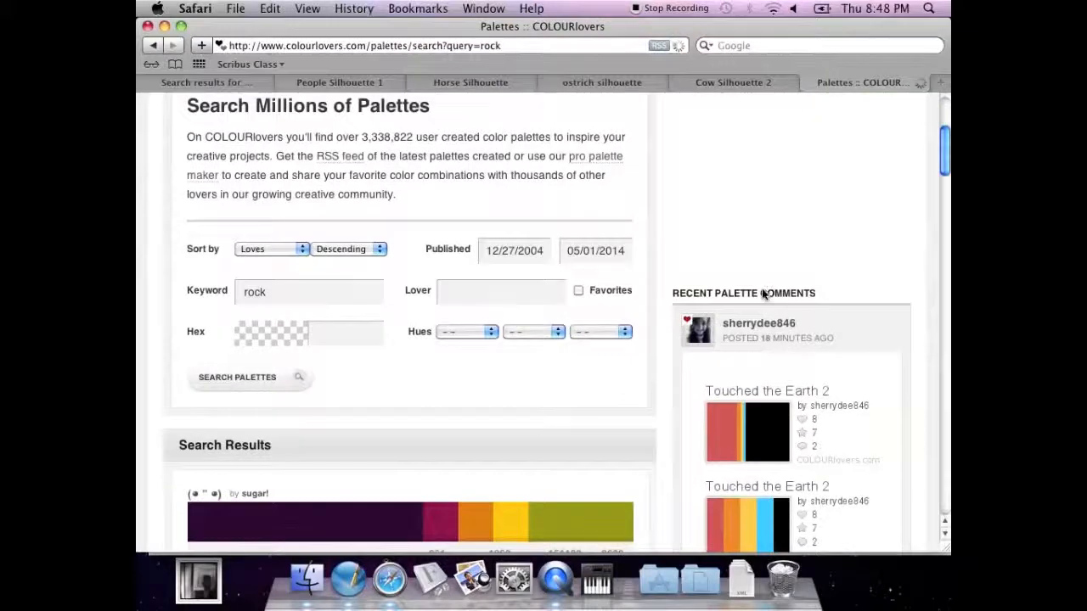
scroll(713, 378, down, 1)
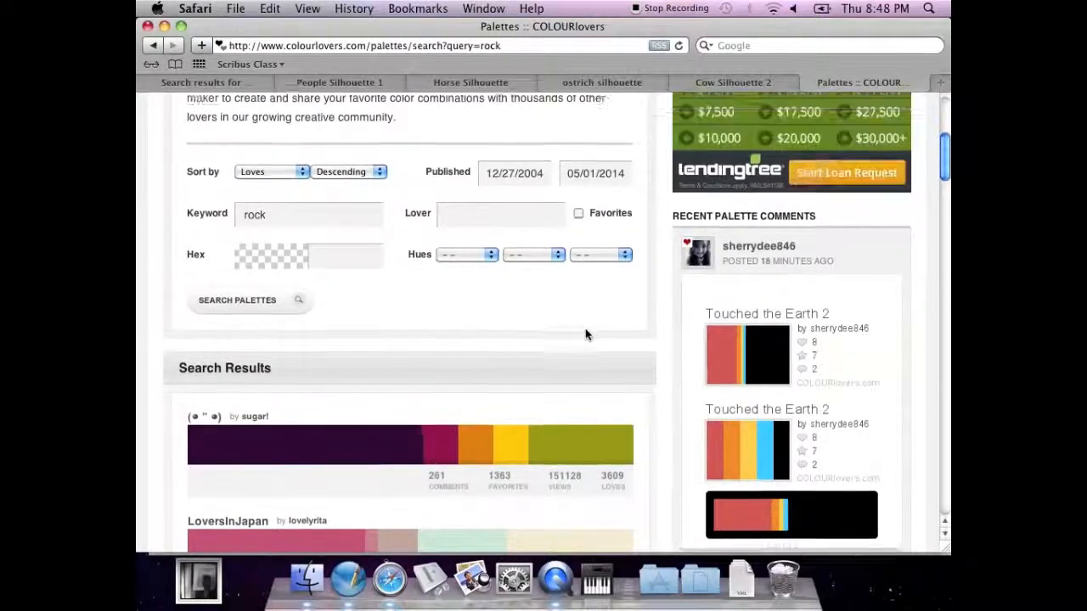
scroll(585, 332, down, 3)
scroll(585, 331, down, 2)
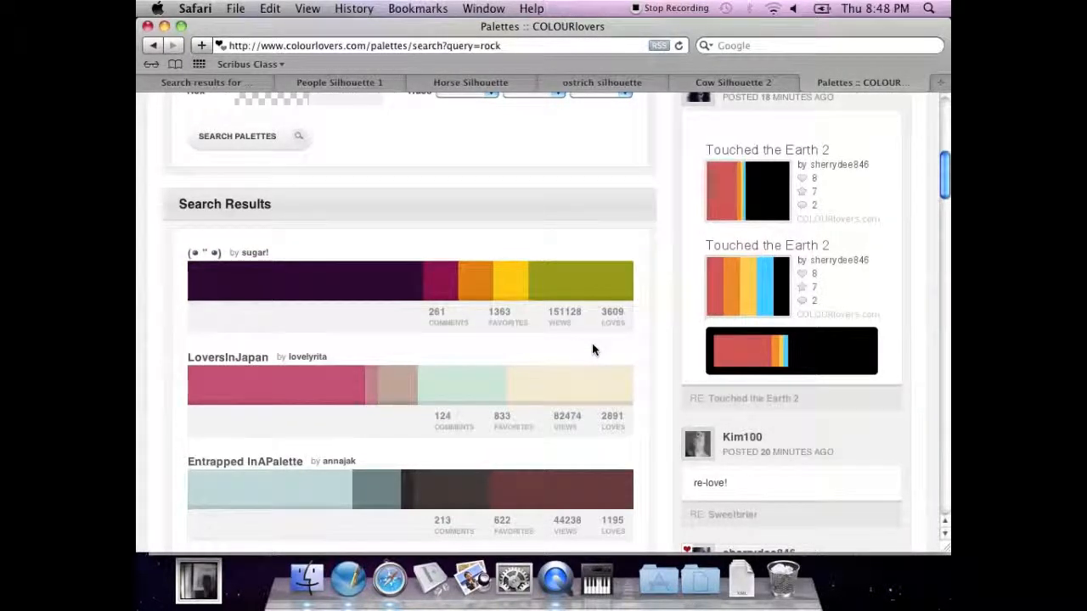
scroll(593, 348, down, 3)
scroll(592, 348, down, 1)
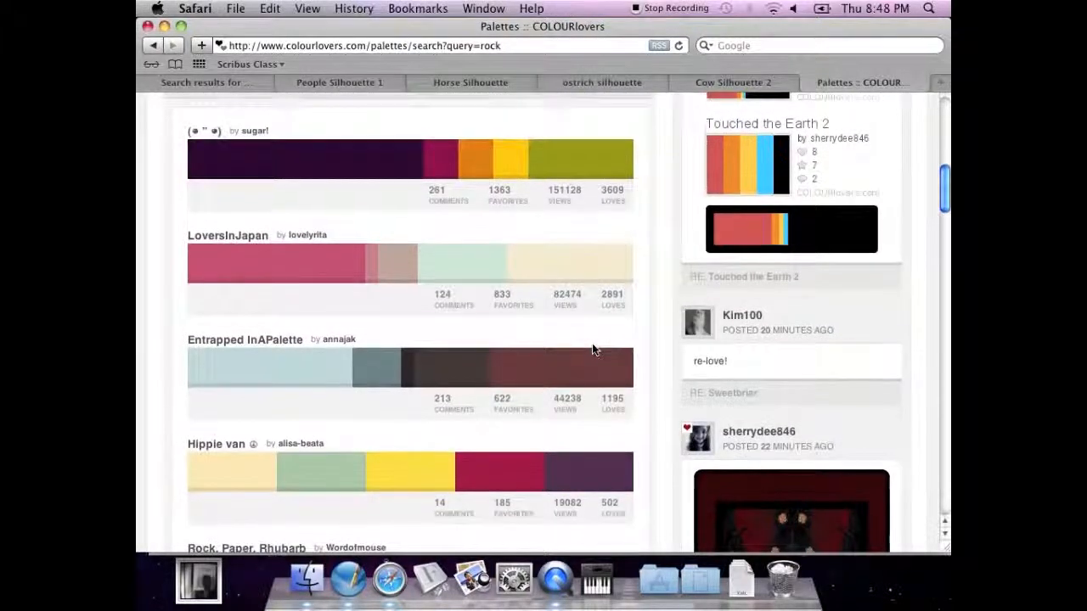
scroll(592, 348, down, 1)
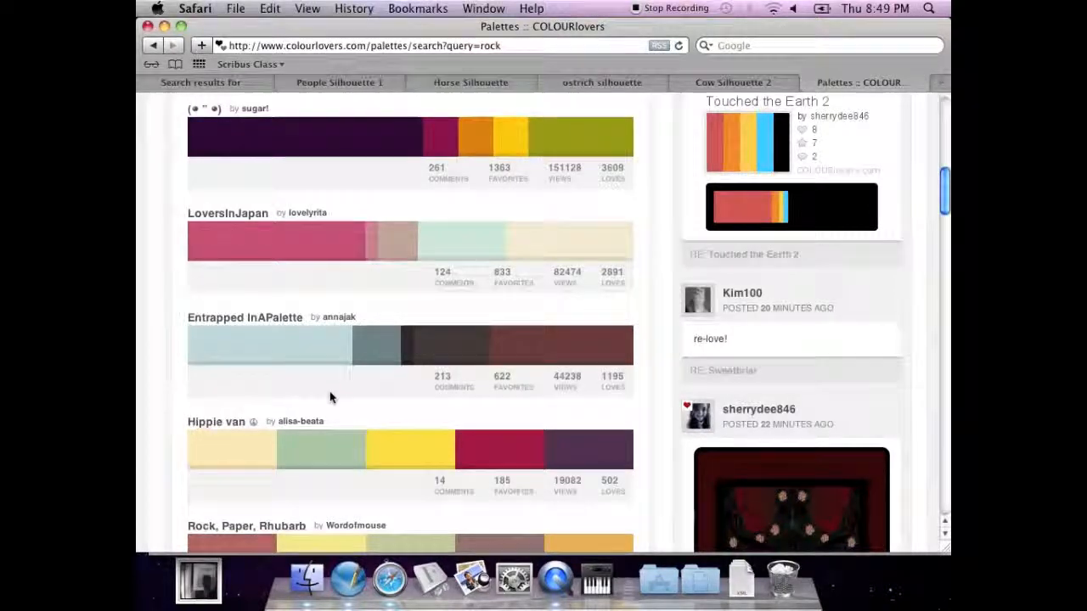
scroll(330, 397, up, 8)
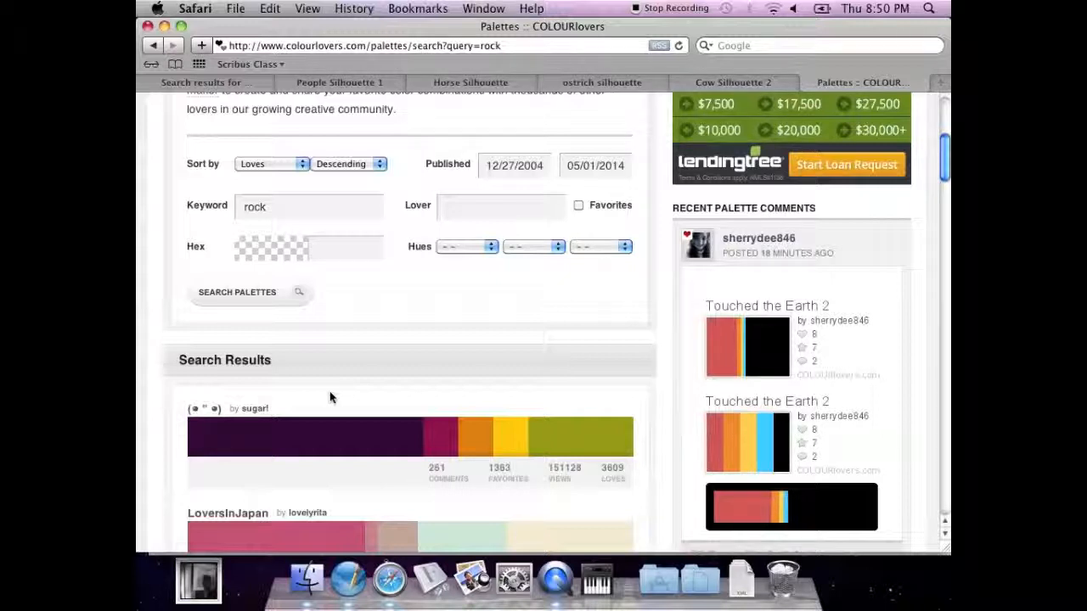
scroll(331, 397, down, 5)
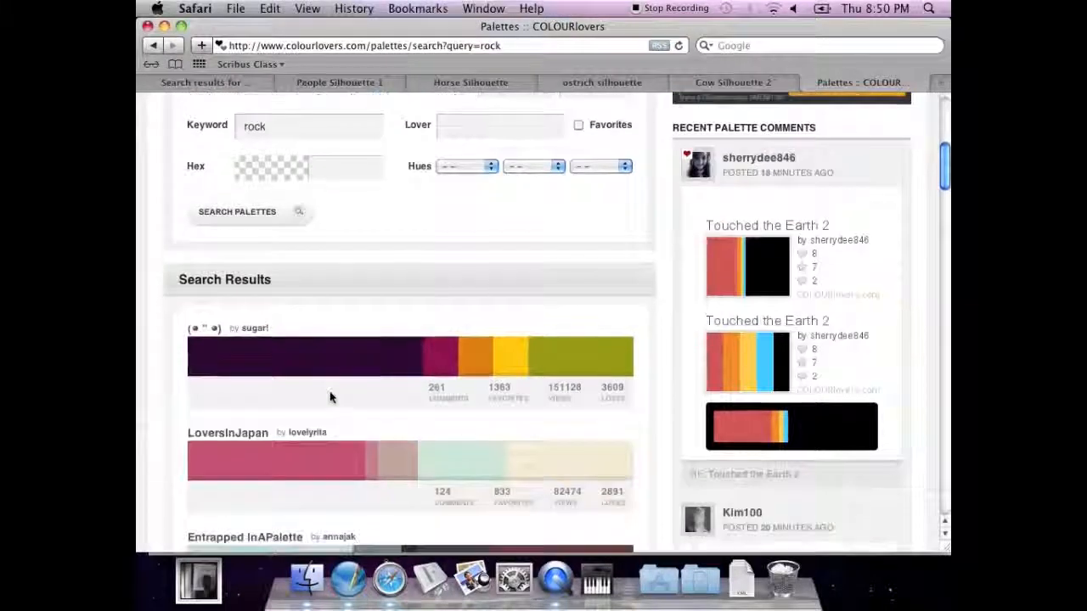
scroll(331, 397, down, 3)
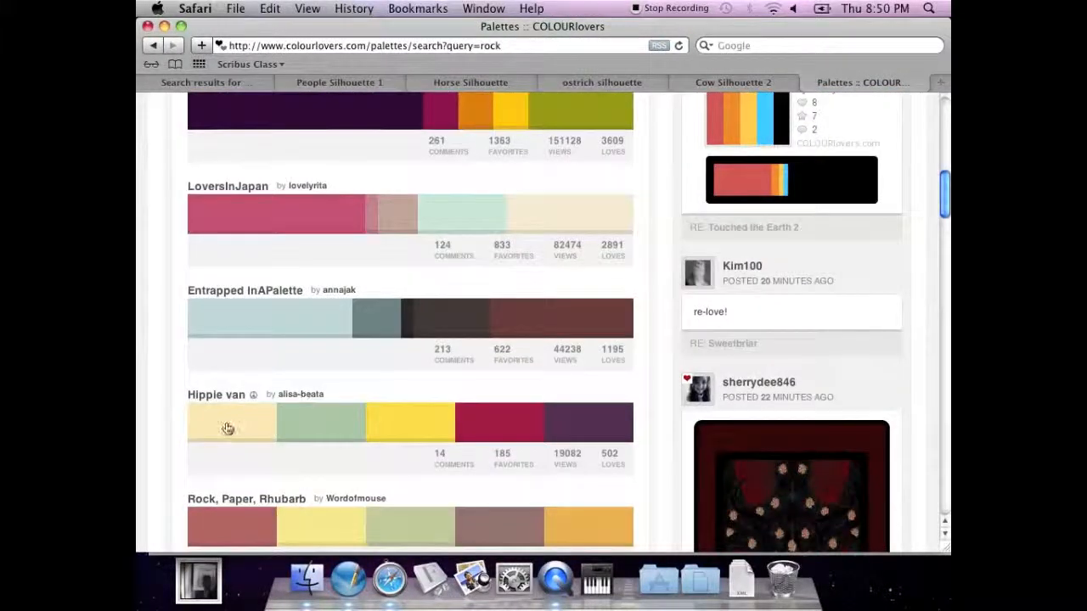
- Open the Hippie van palette and review its details and the individual colors with their hex and RGB codes
mouse_move(226, 430)
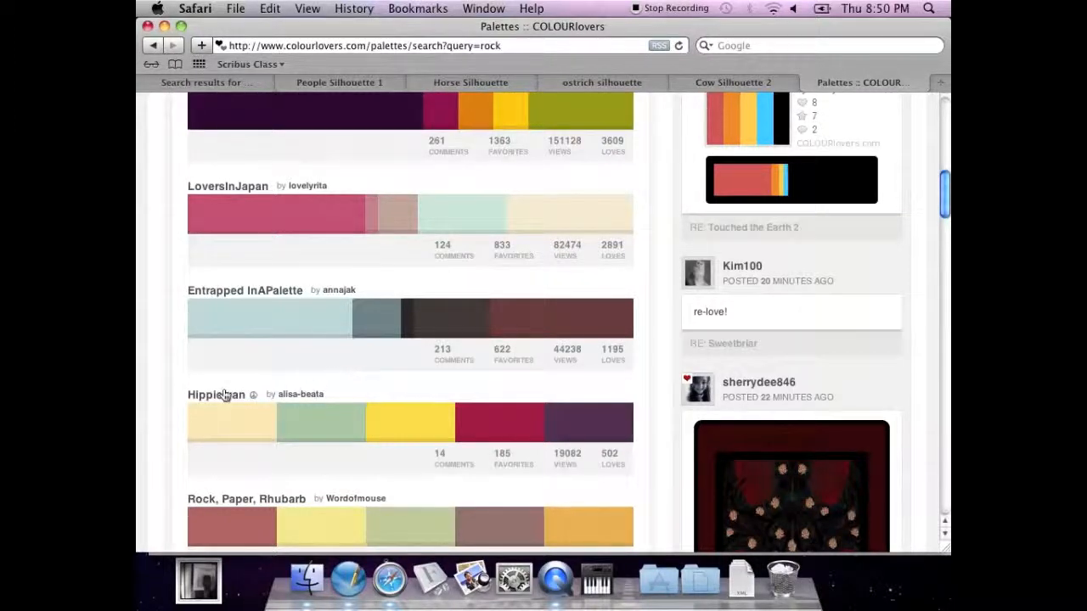
click(210, 394)
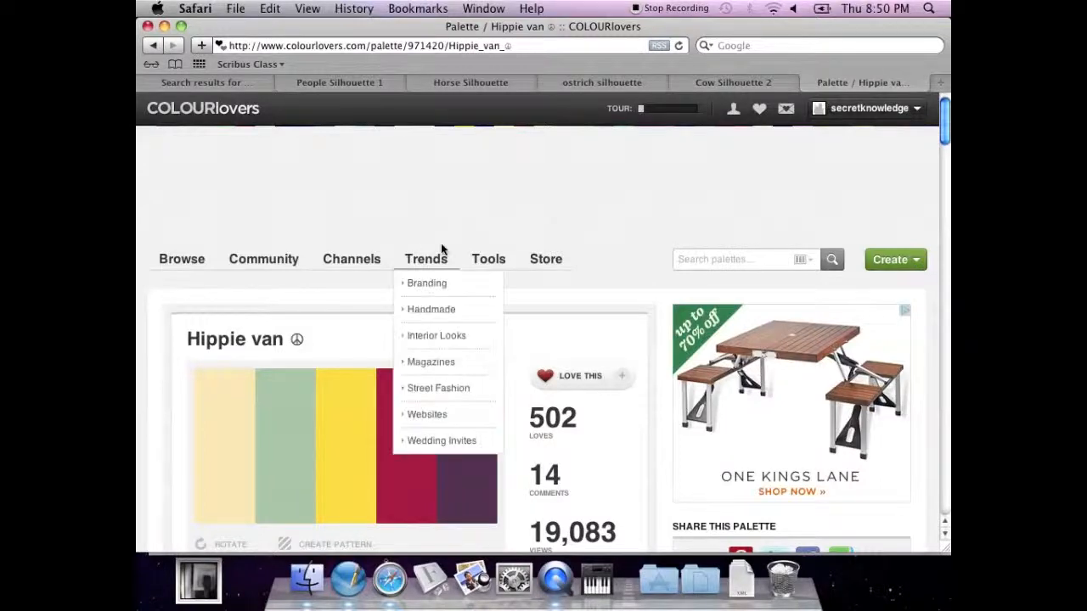
scroll(440, 245, down, 4)
mouse_move(358, 105)
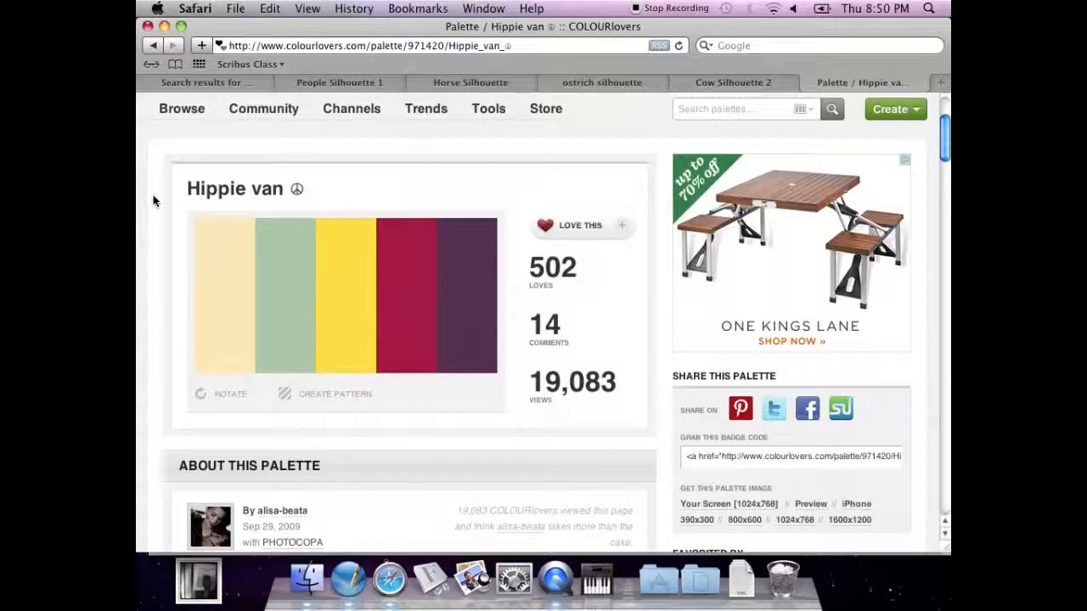
scroll(153, 201, down, 3)
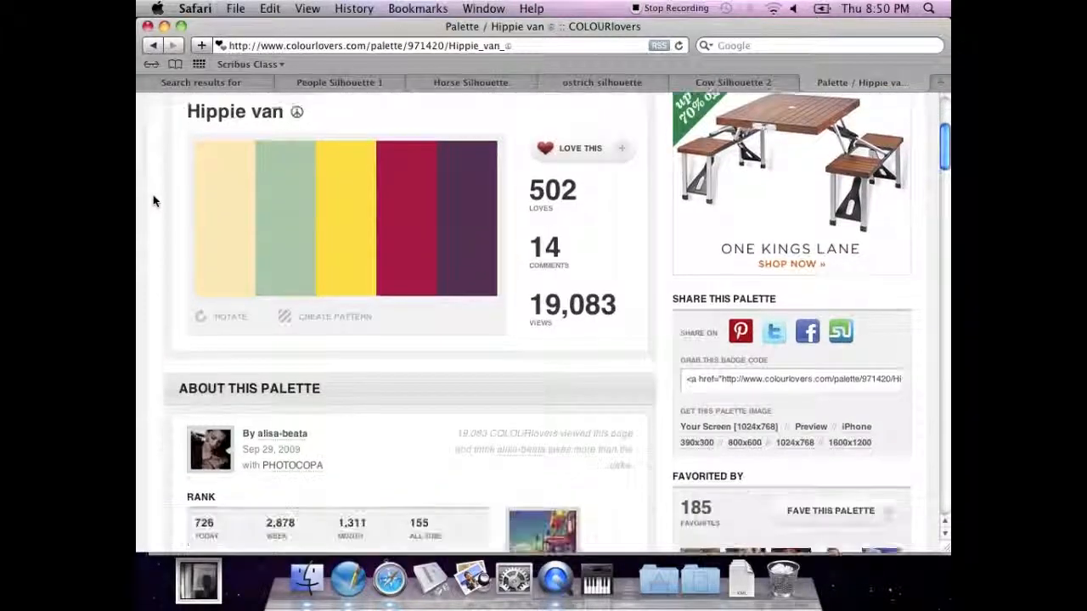
scroll(153, 200, down, 2)
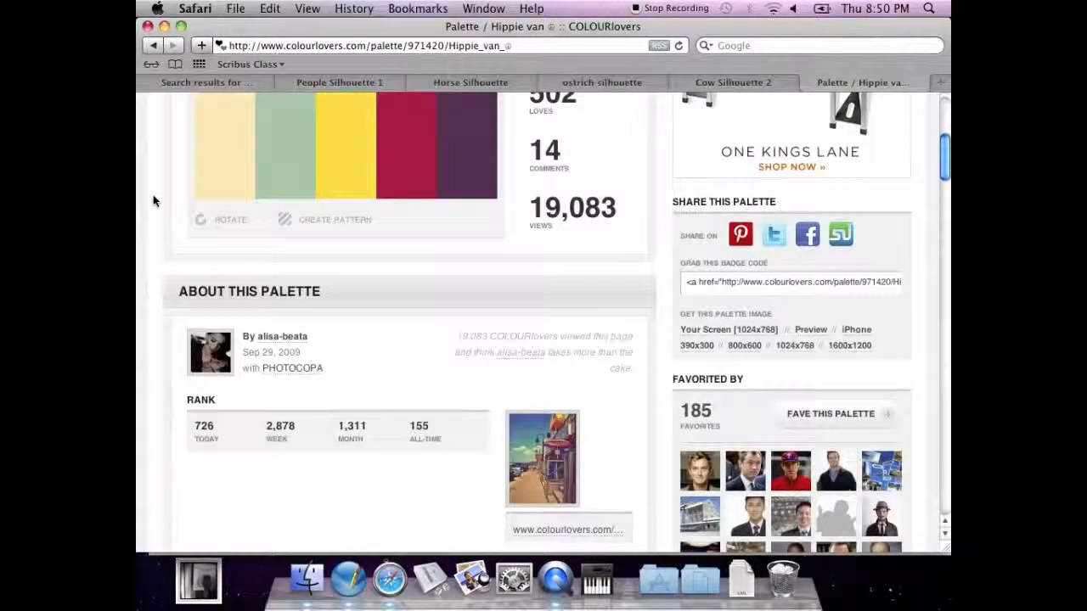
scroll(152, 200, down, 6)
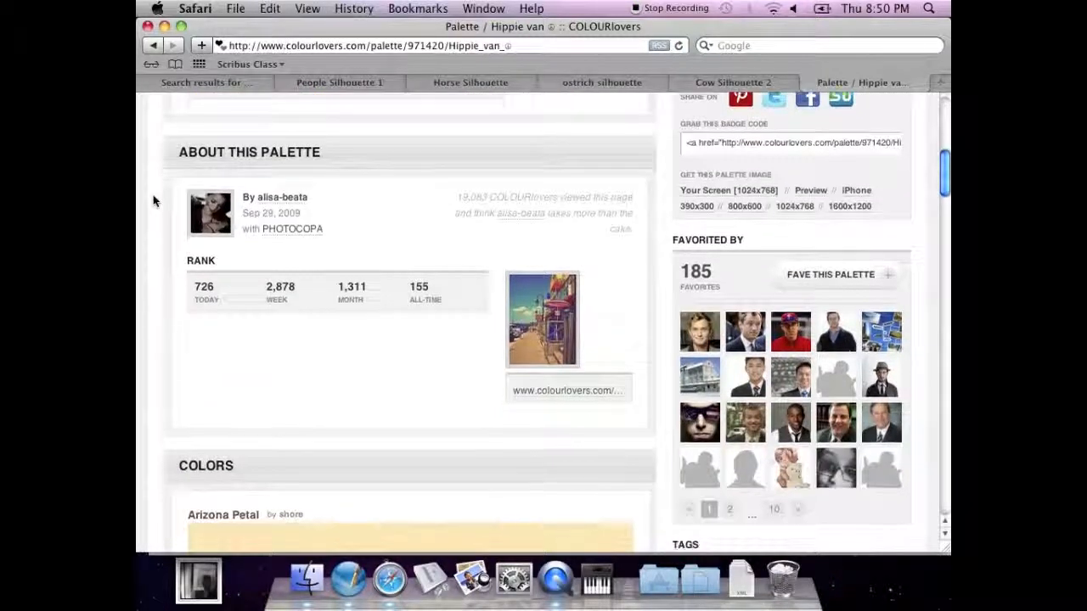
scroll(153, 201, up, 2)
scroll(152, 200, down, 5)
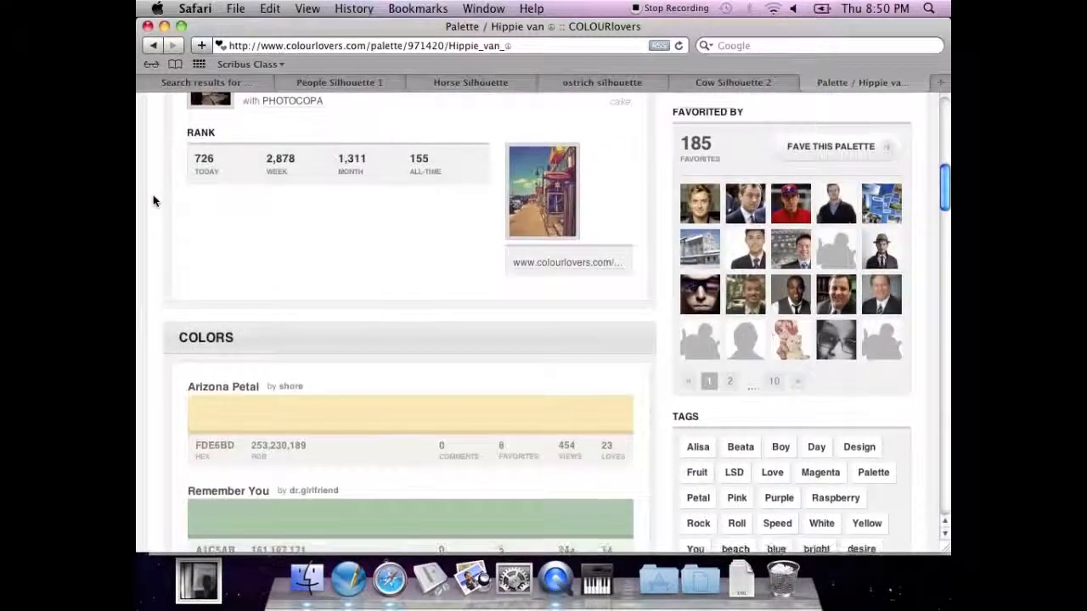
scroll(153, 200, down, 1)
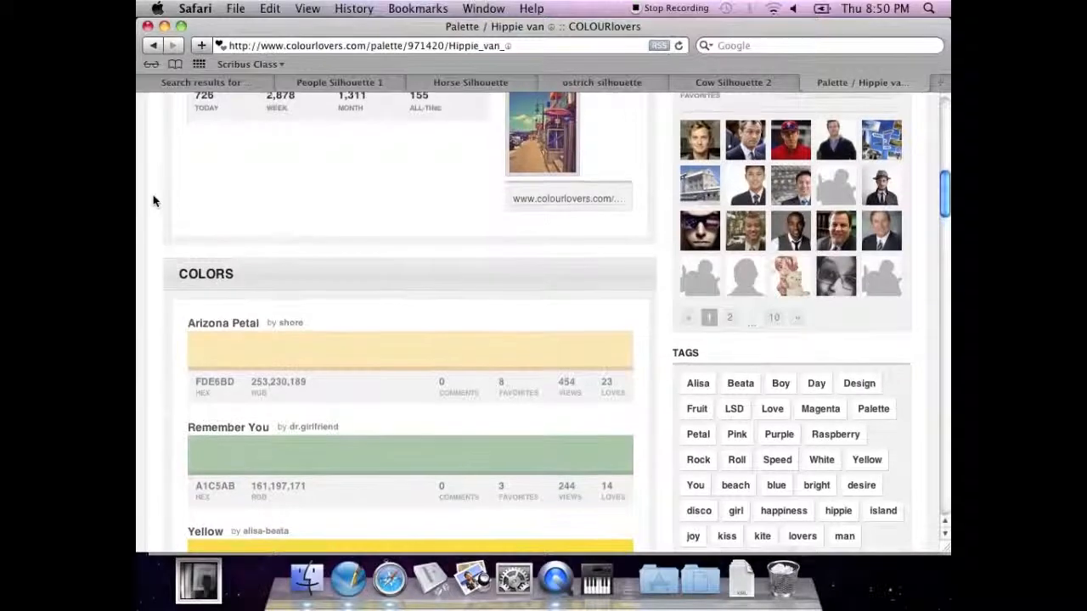
scroll(153, 200, down, 2)
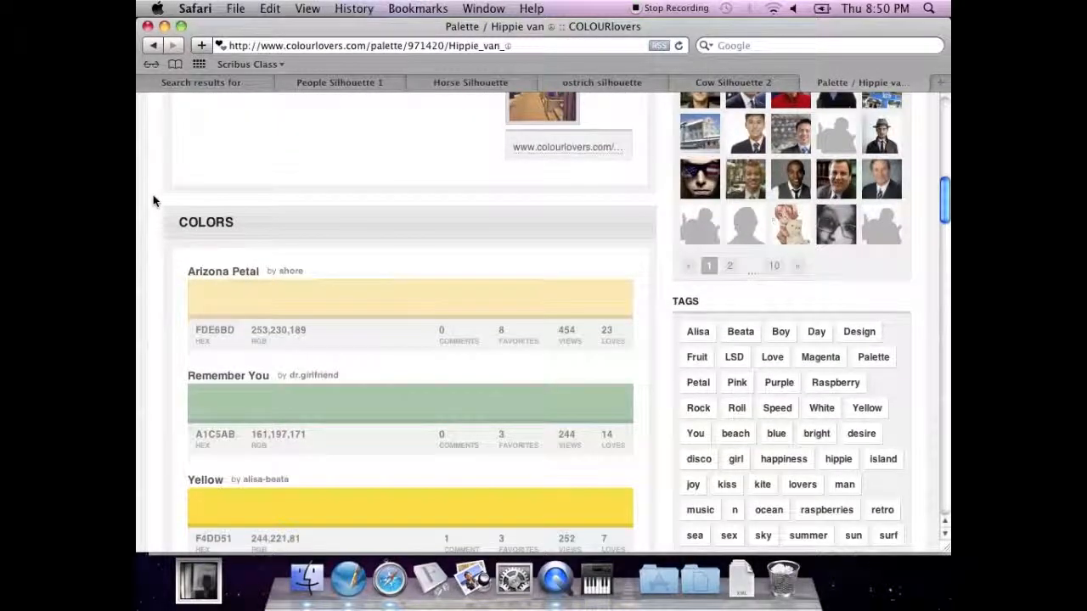
scroll(153, 200, down, 2)
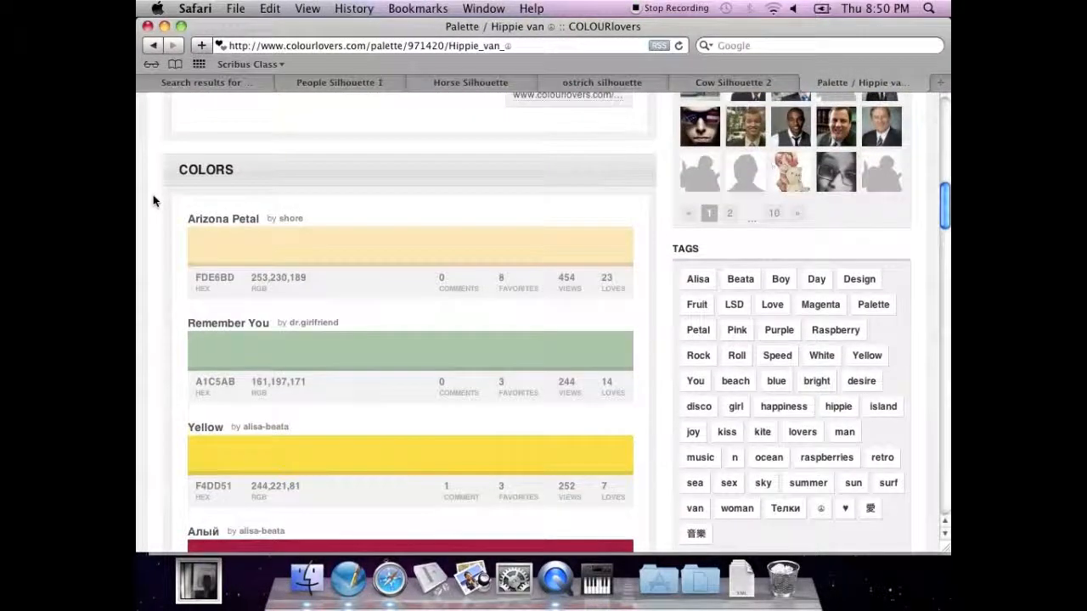
scroll(153, 200, down, 2)
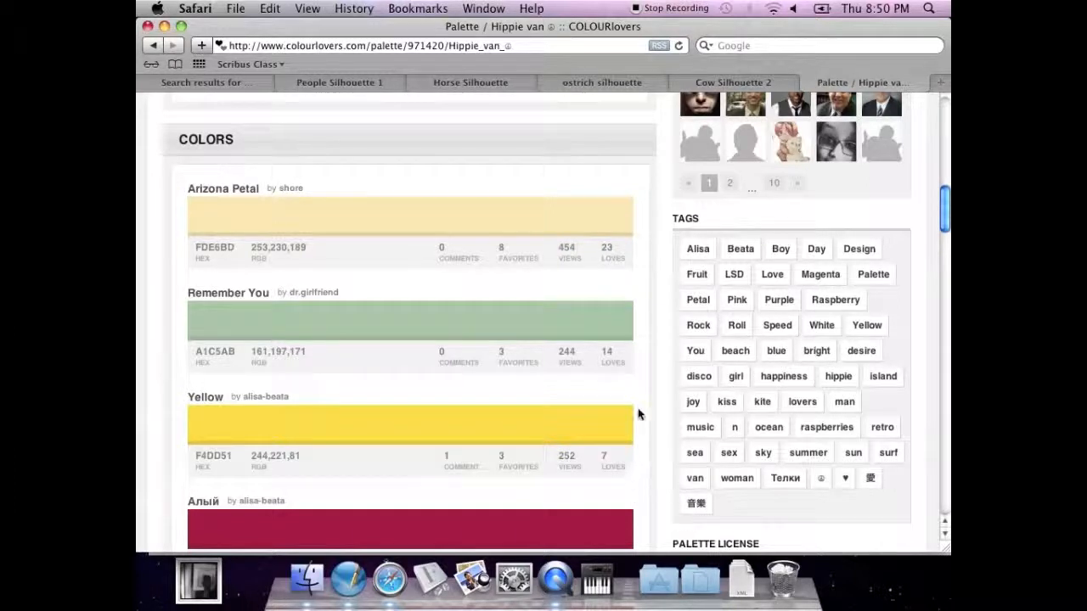
scroll(640, 346, down, 3)
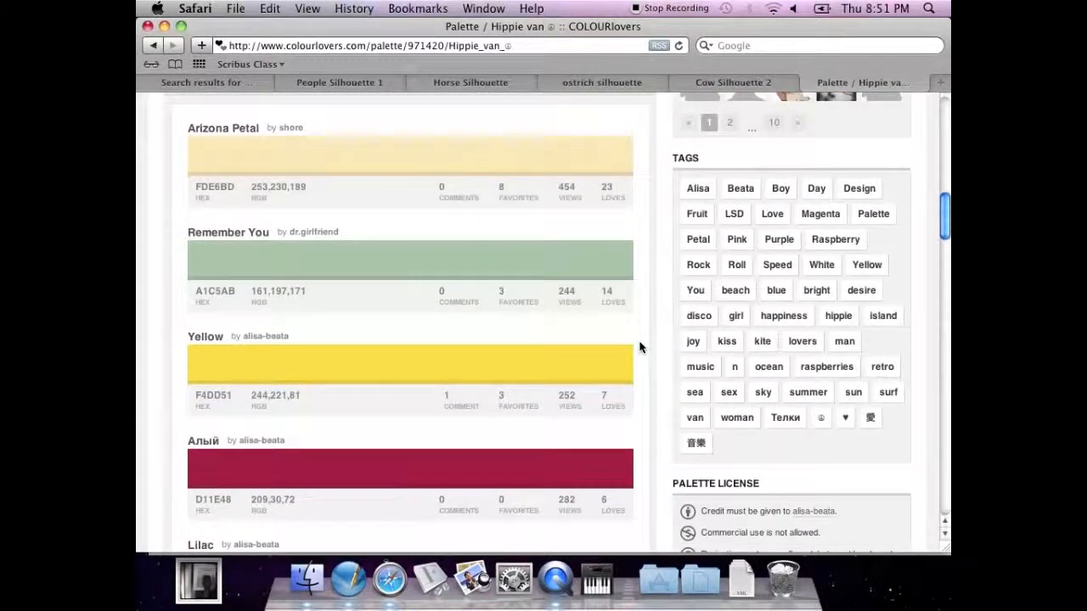
- Download the Hippie van palette as an SVG file from its download options
scroll(639, 347, down, 5)
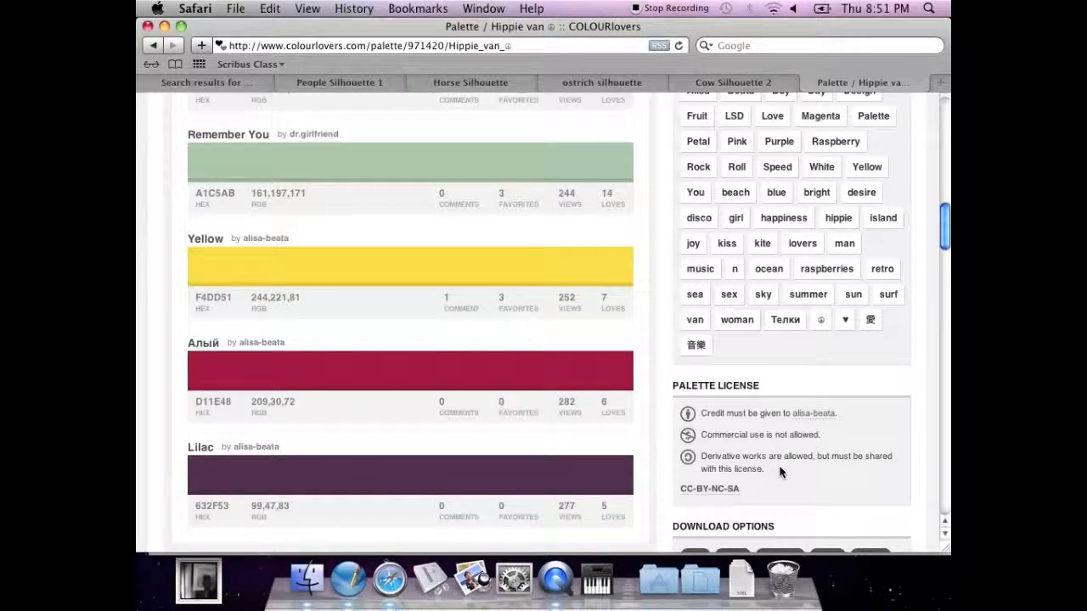
scroll(781, 473, down, 3)
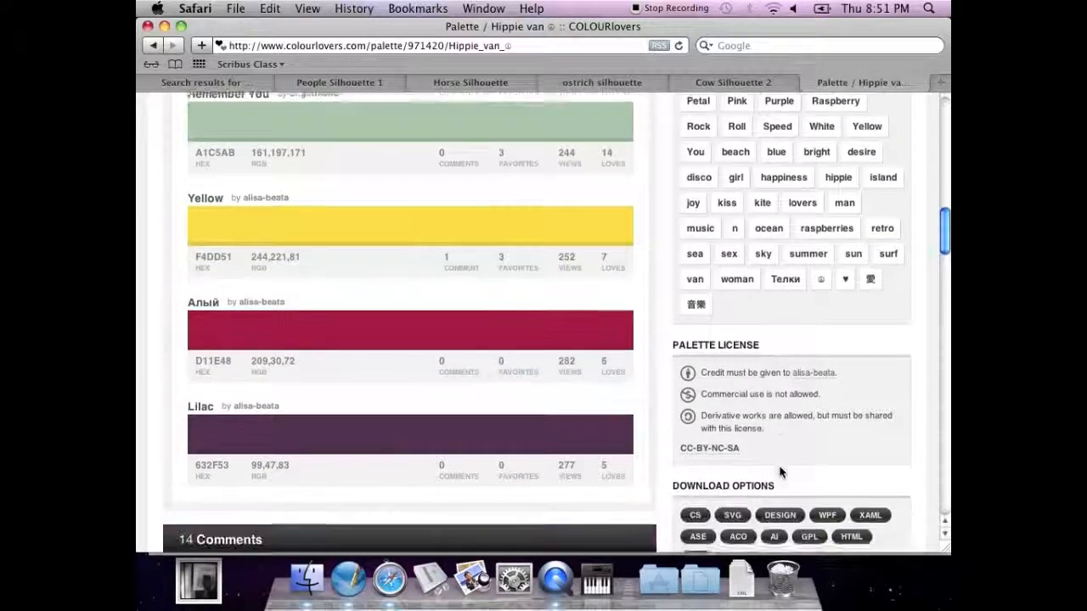
scroll(802, 390, down, 2)
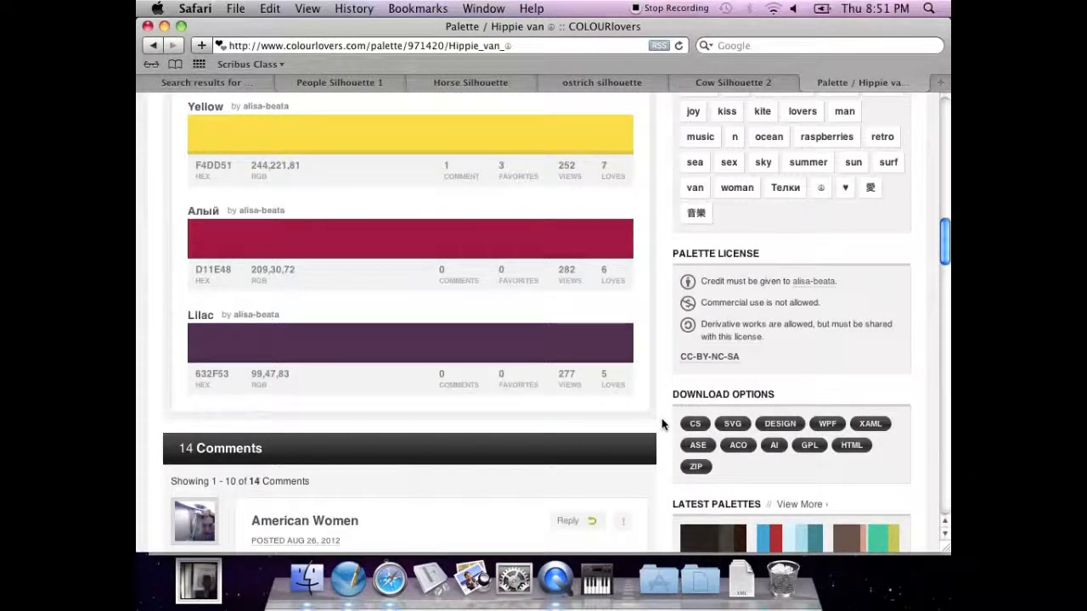
right_click(730, 429)
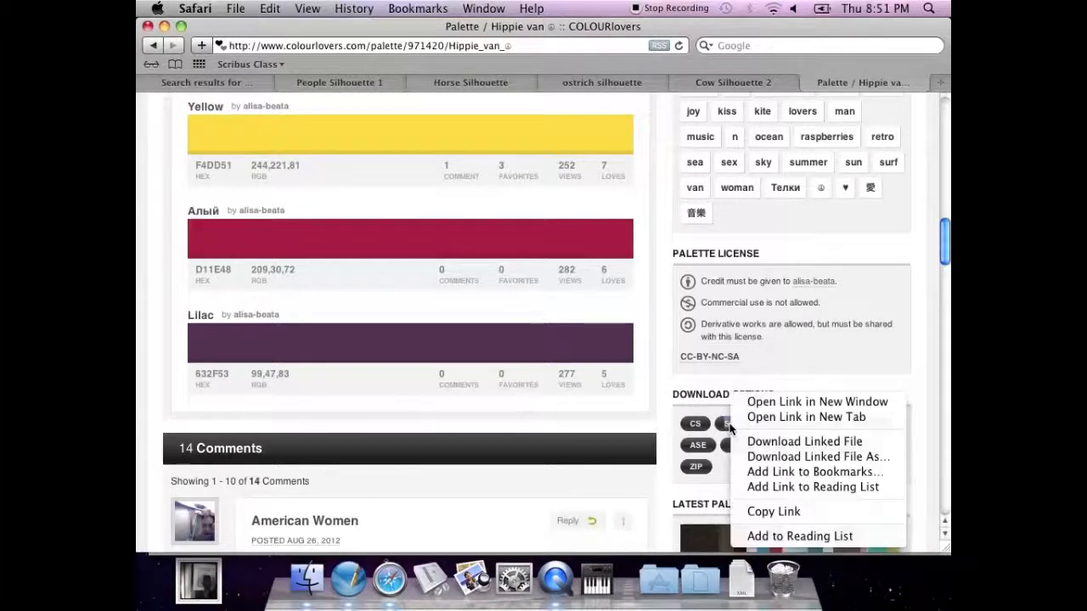
click(722, 428)
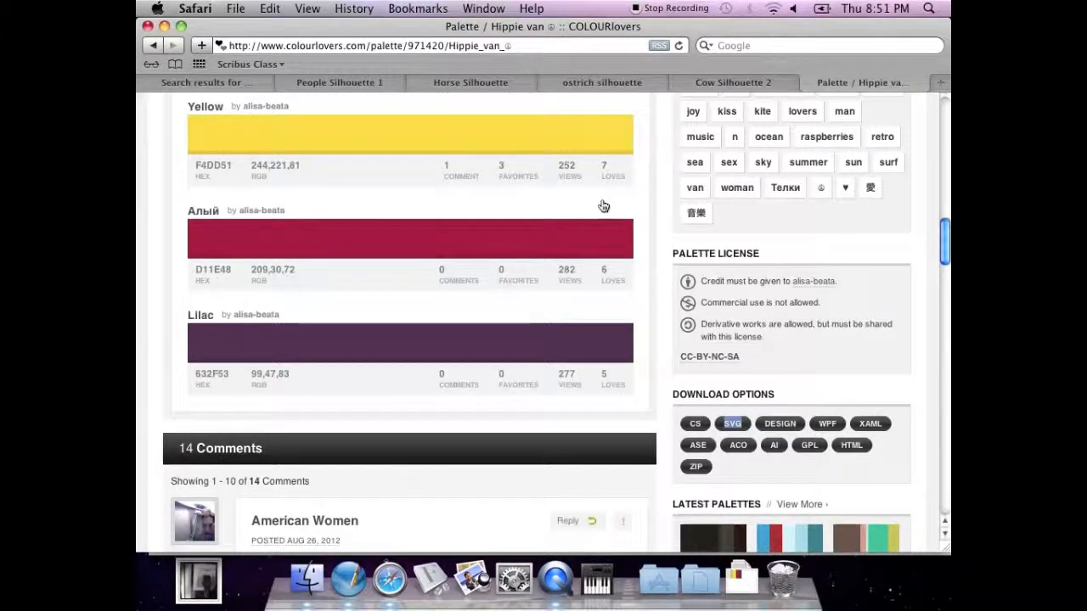
- Switch to Scribus and create a single-page Ledger document in portrait orientation, 11 by 17 inches
drag(461, 26, 906, 297)
click(629, 86)
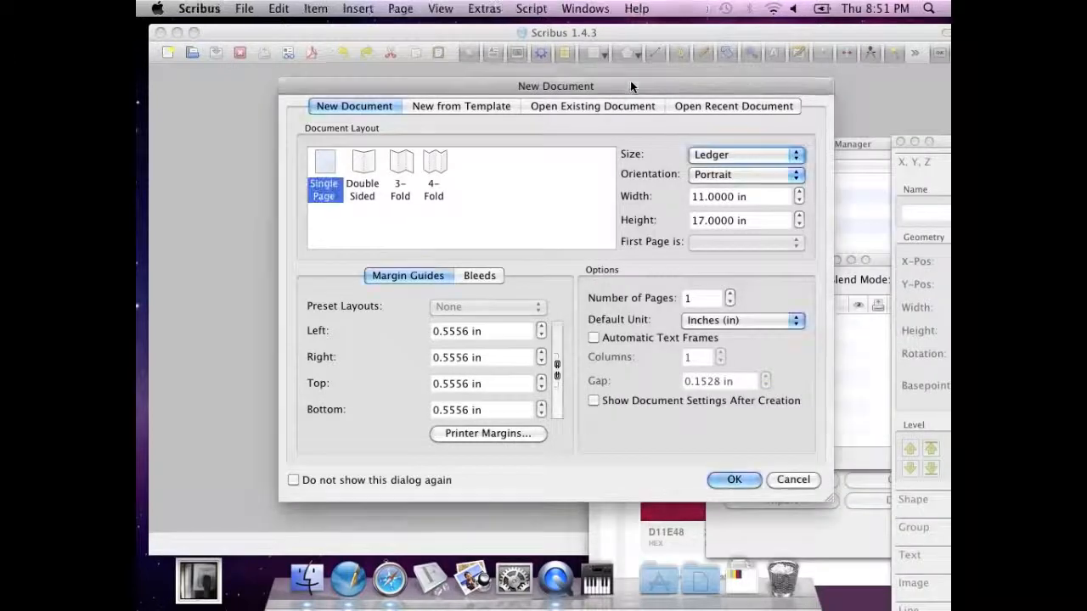
click(733, 479)
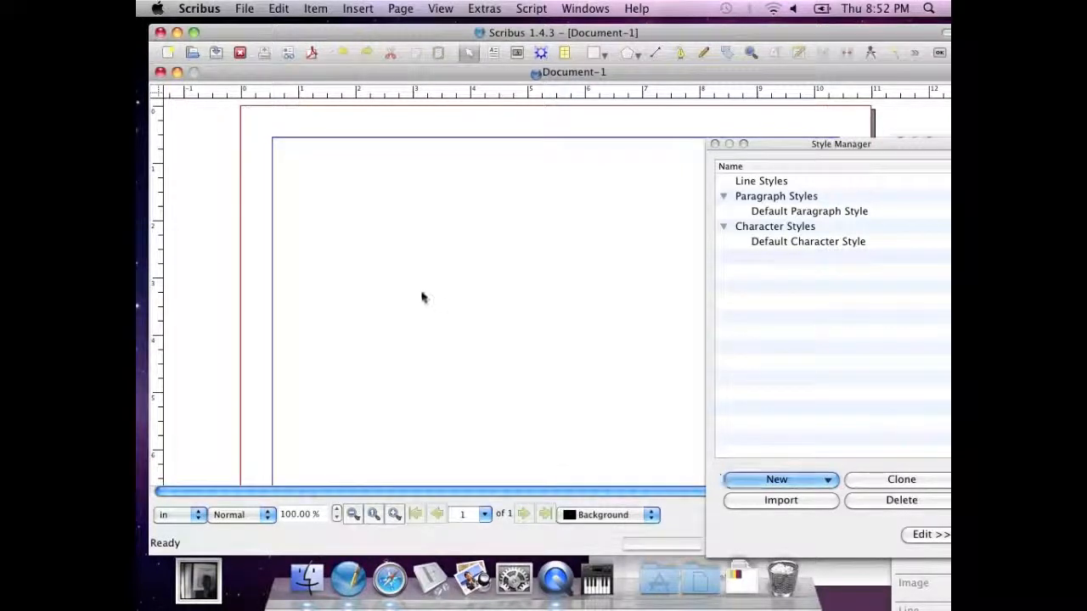
click(243, 8)
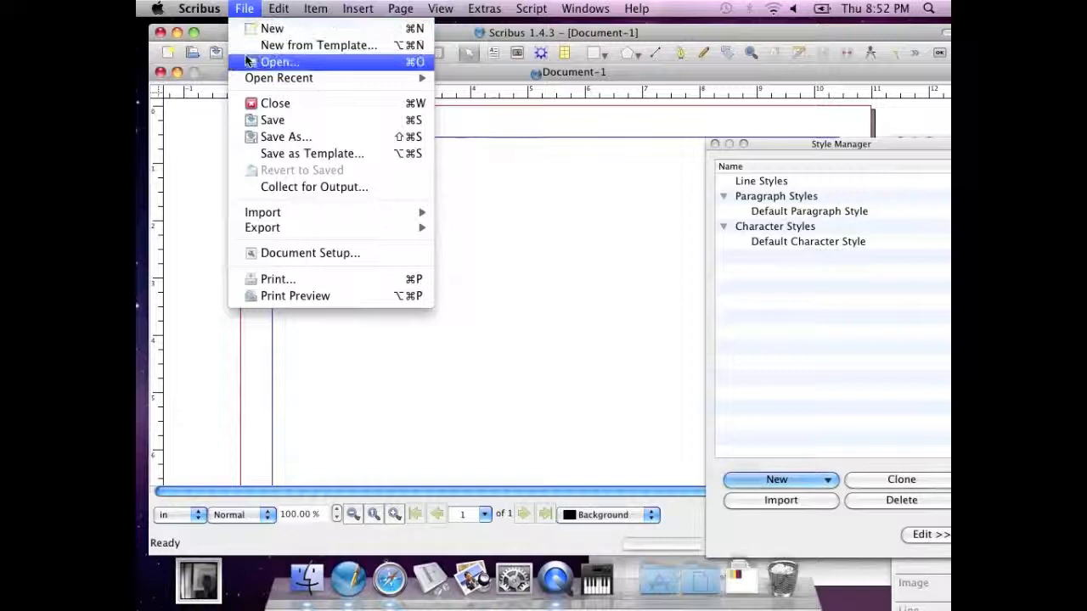
mouse_move(263, 212)
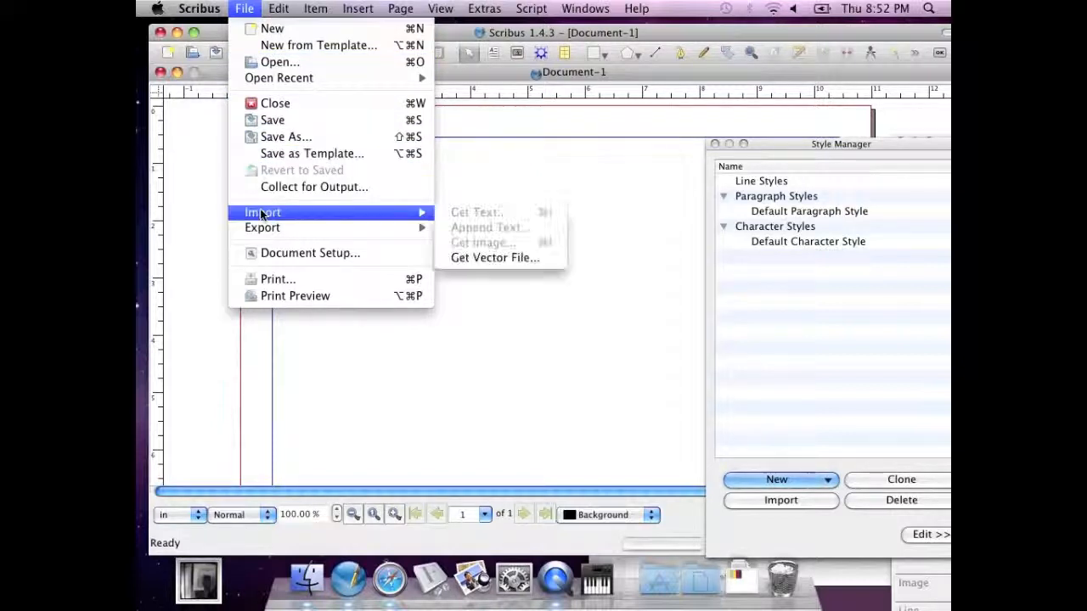
click(466, 259)
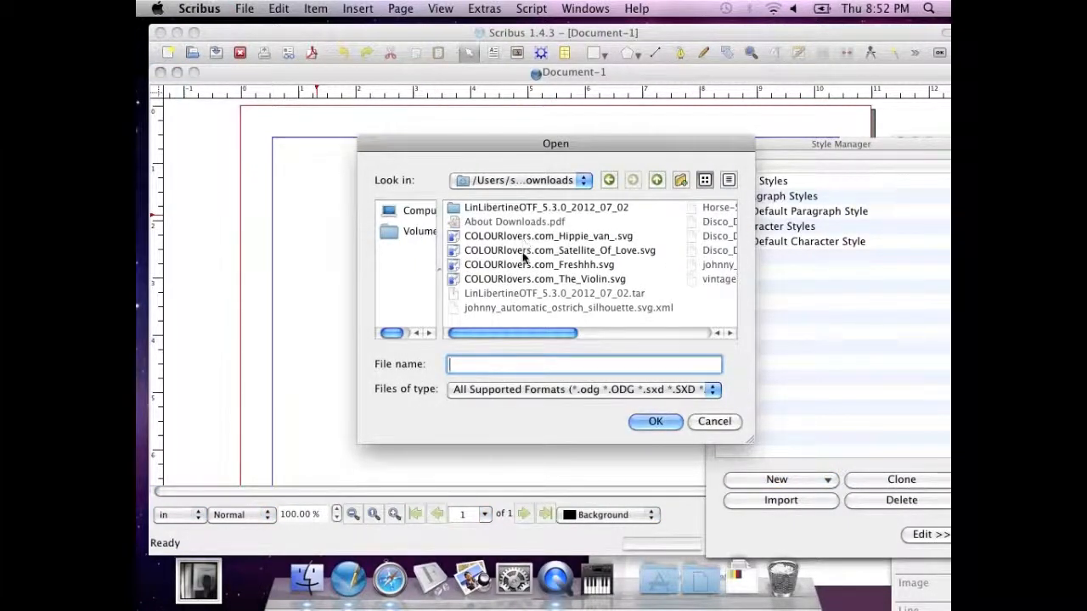
click(500, 334)
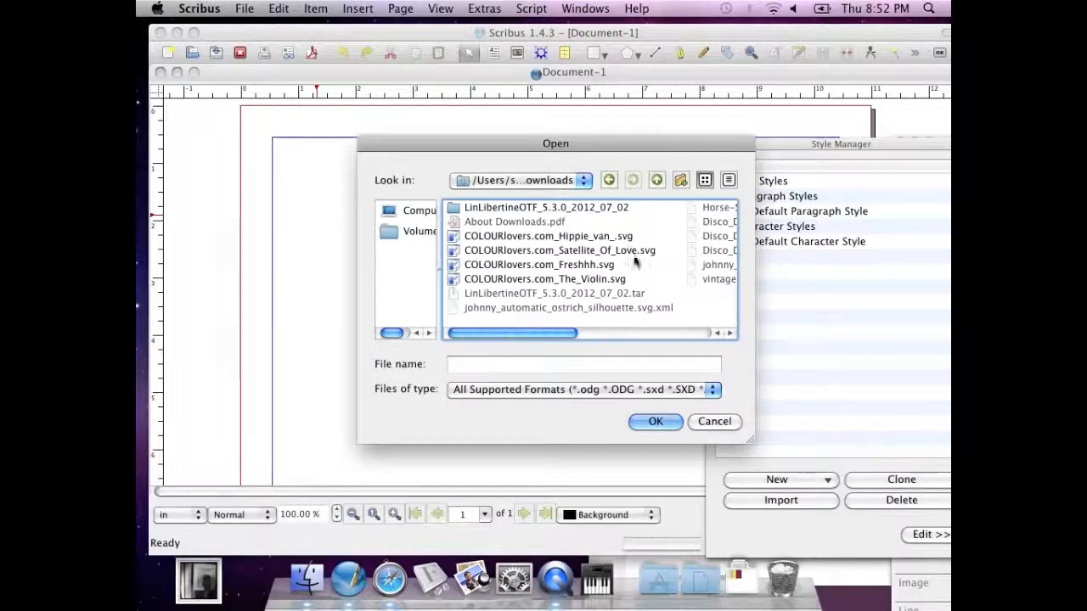
click(728, 180)
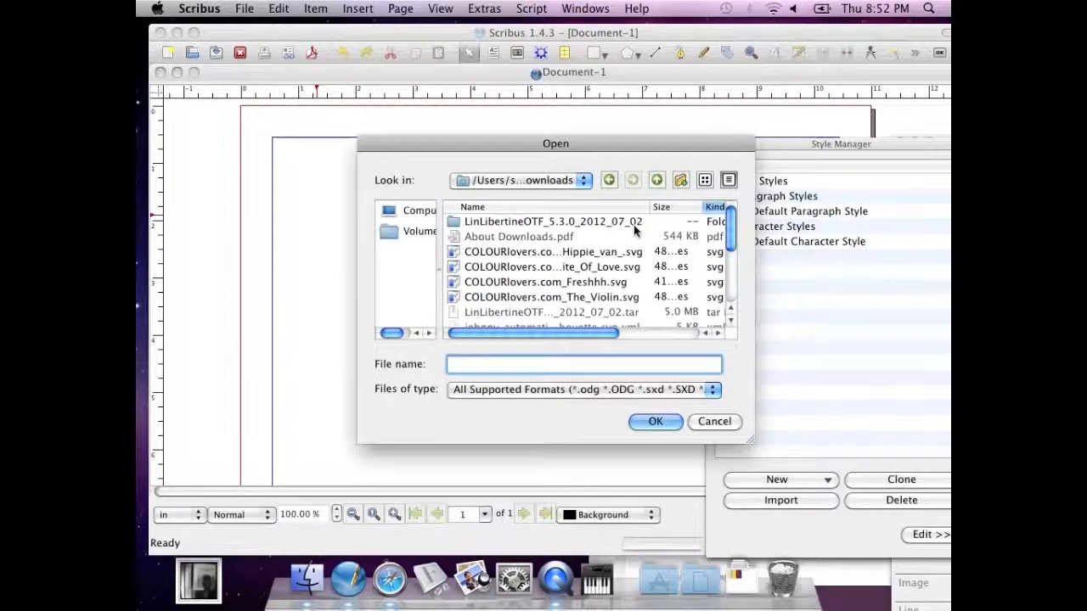
drag(557, 329, 587, 329)
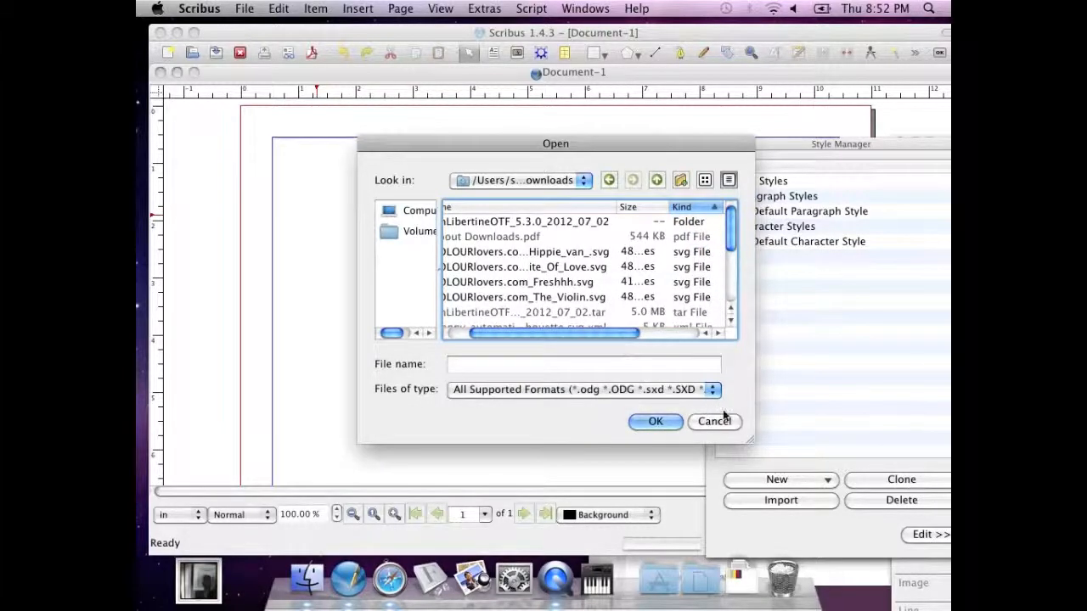
drag(752, 443, 843, 495)
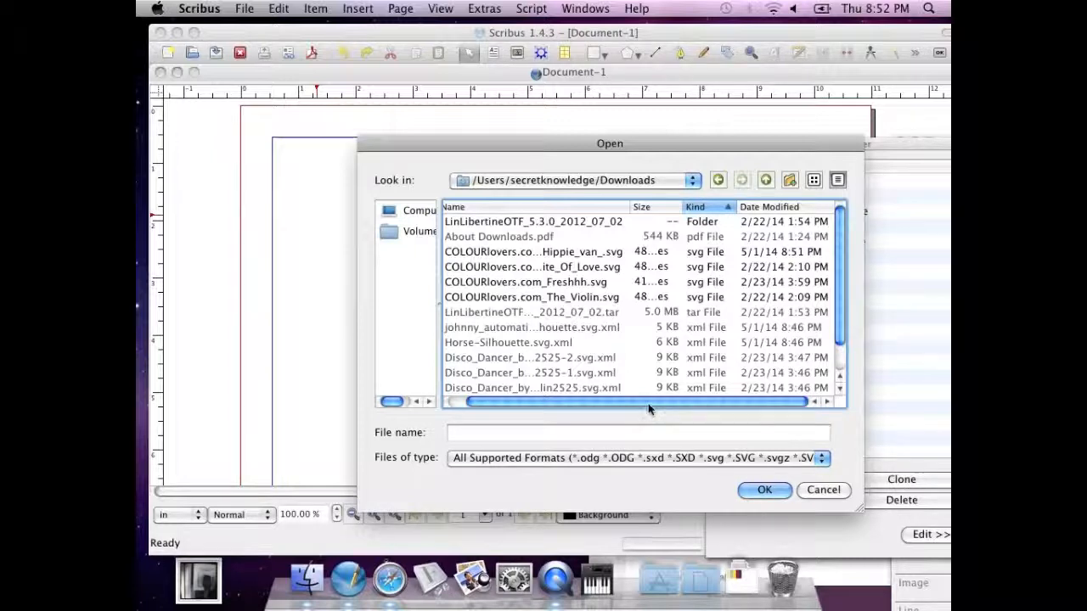
drag(656, 401, 597, 393)
scroll(595, 389, down, 2)
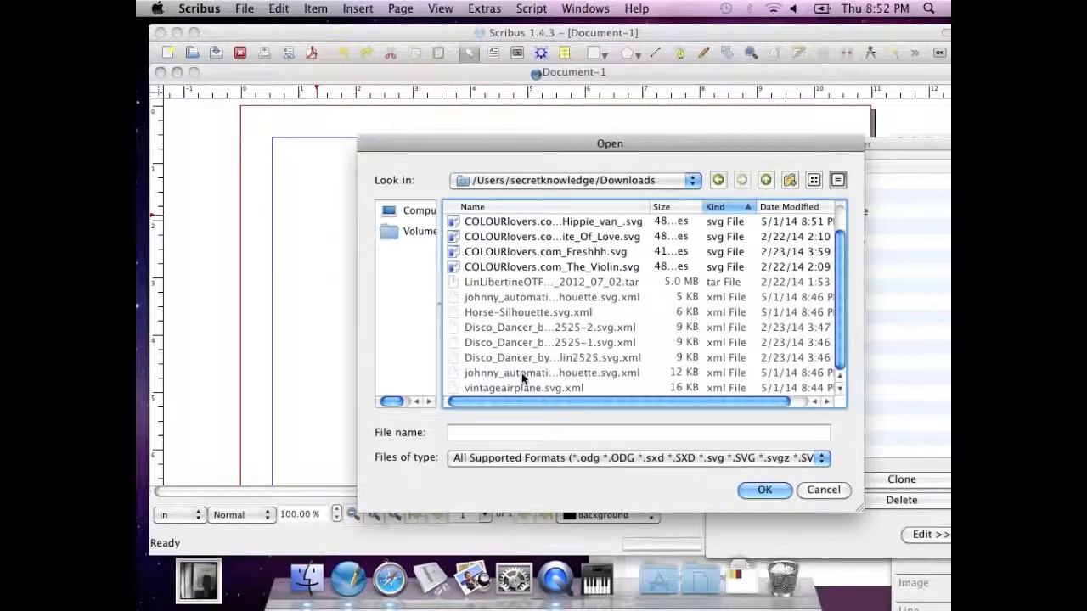
click(600, 462)
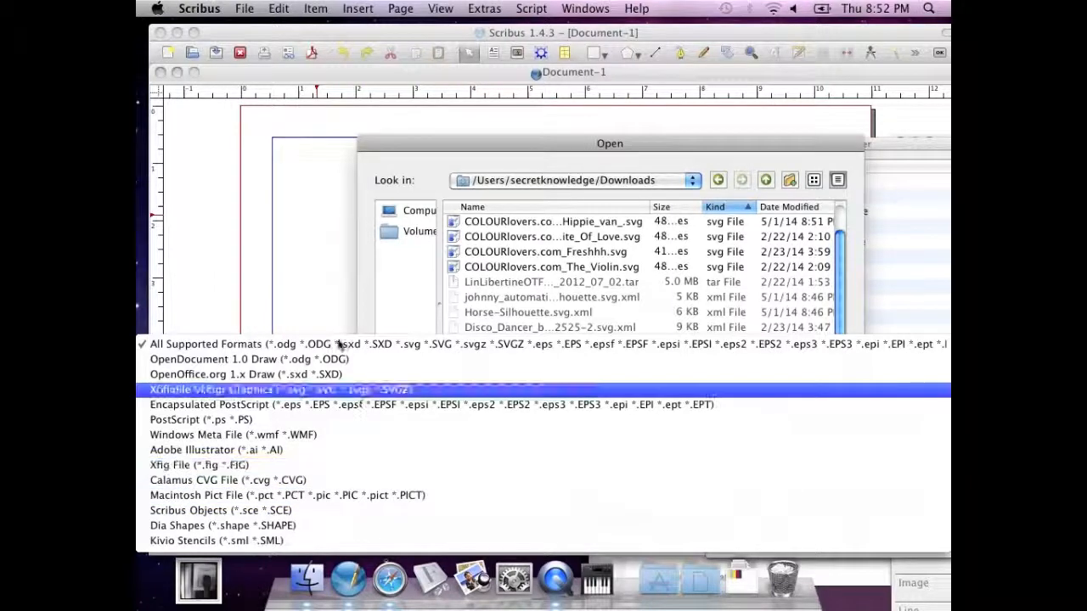
click(381, 289)
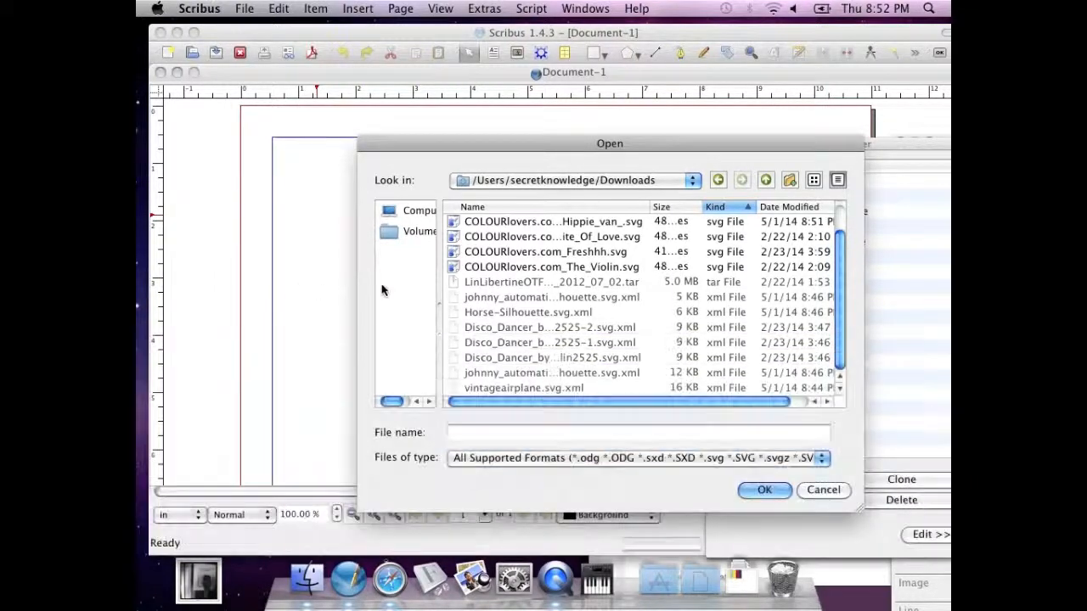
click(823, 489)
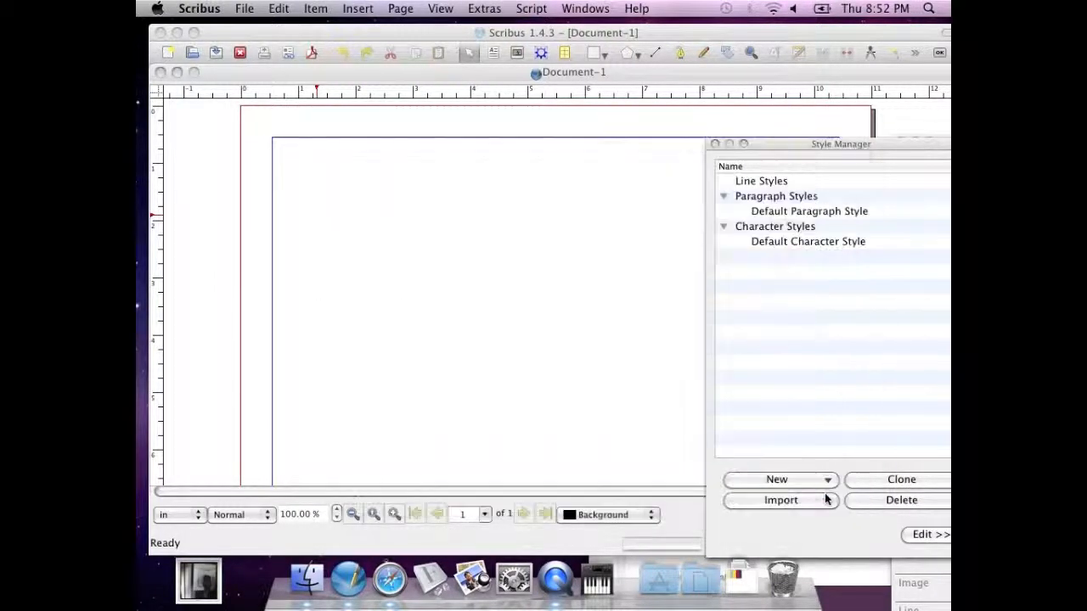
- Place Disco_Dancer_by_Merlin2525-2.svg.xml from the Downloads stack near the middle of the page
click(738, 579)
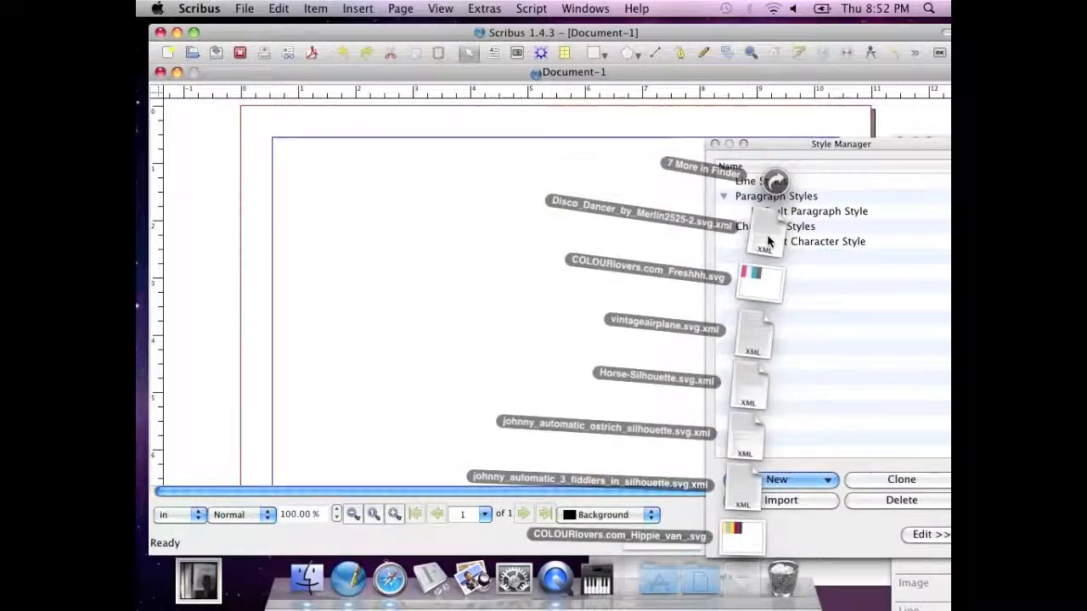
drag(767, 236, 487, 300)
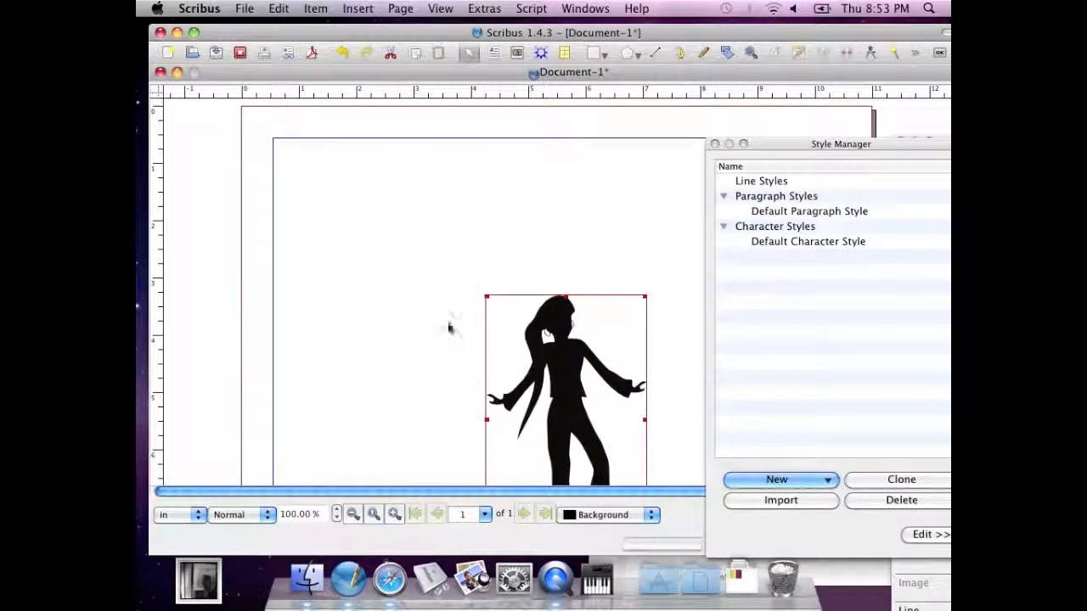
scroll(696, 331, down, 5)
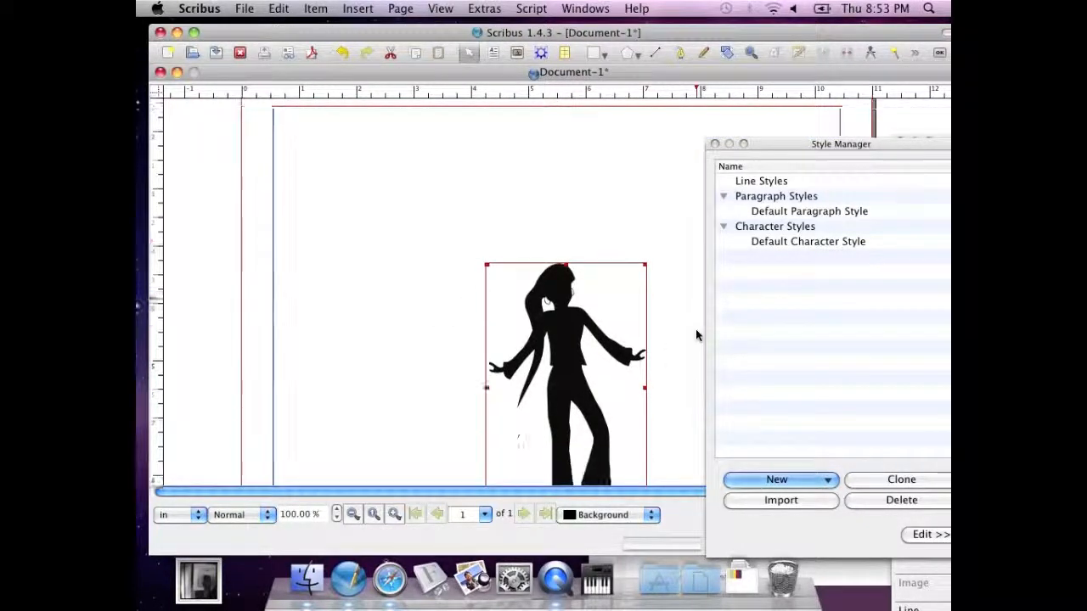
- Open the Downloads folder in Finder and place vintageairplane.svg.xml and Horse-Silhouette.svg.xml on the Scribus page
click(737, 577)
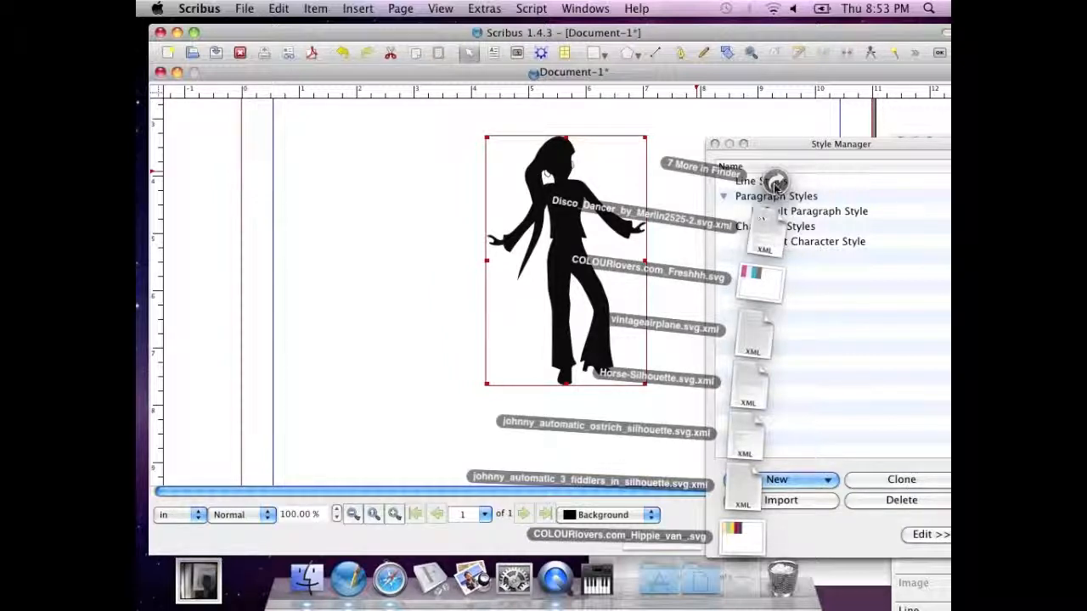
click(775, 183)
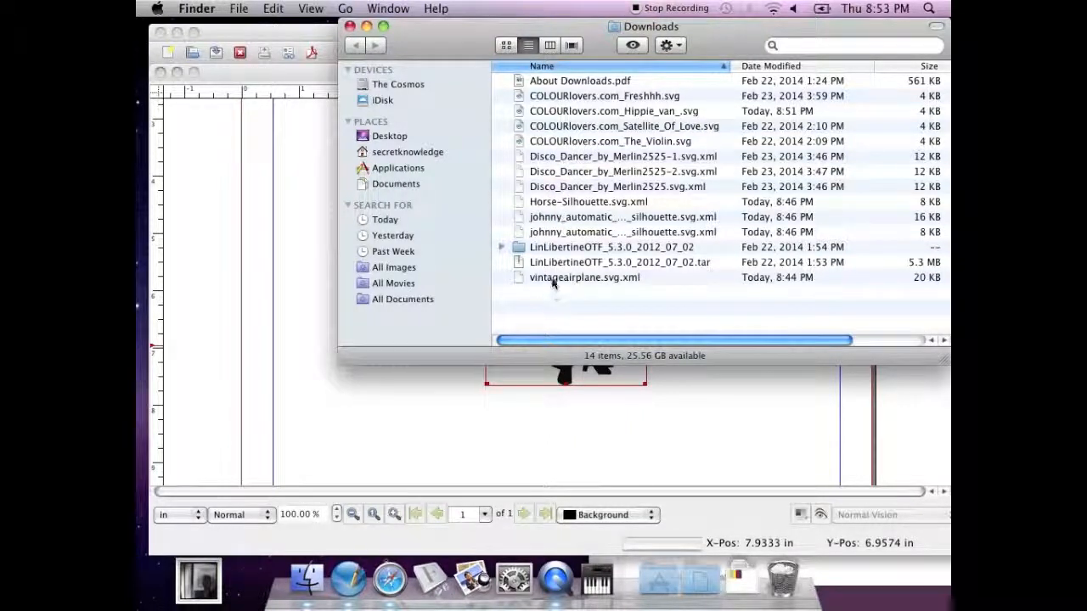
drag(482, 319, 389, 409)
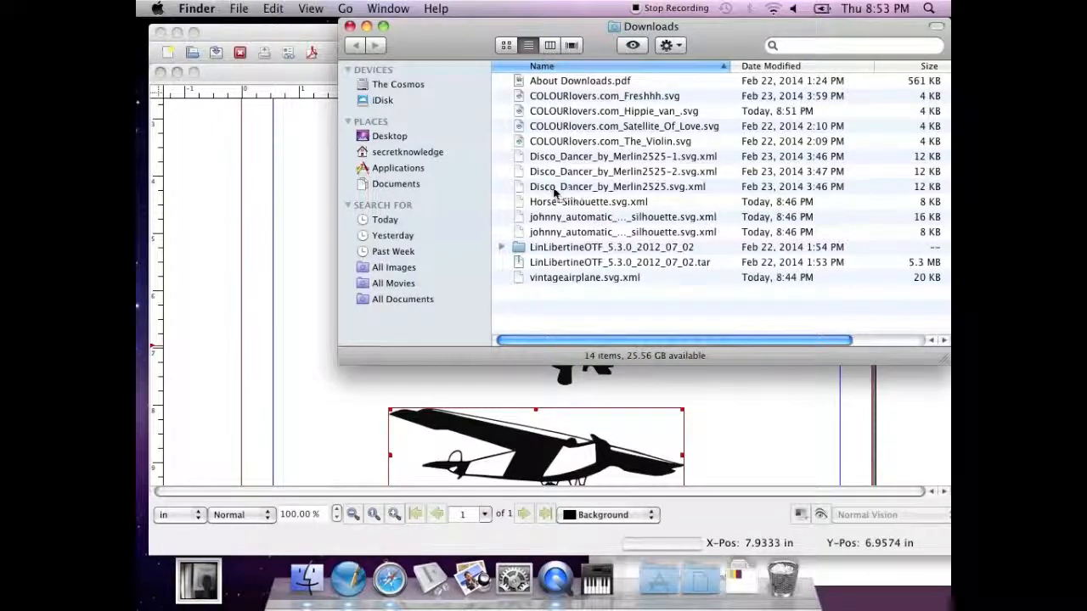
drag(548, 203, 311, 252)
drag(503, 24, 906, 82)
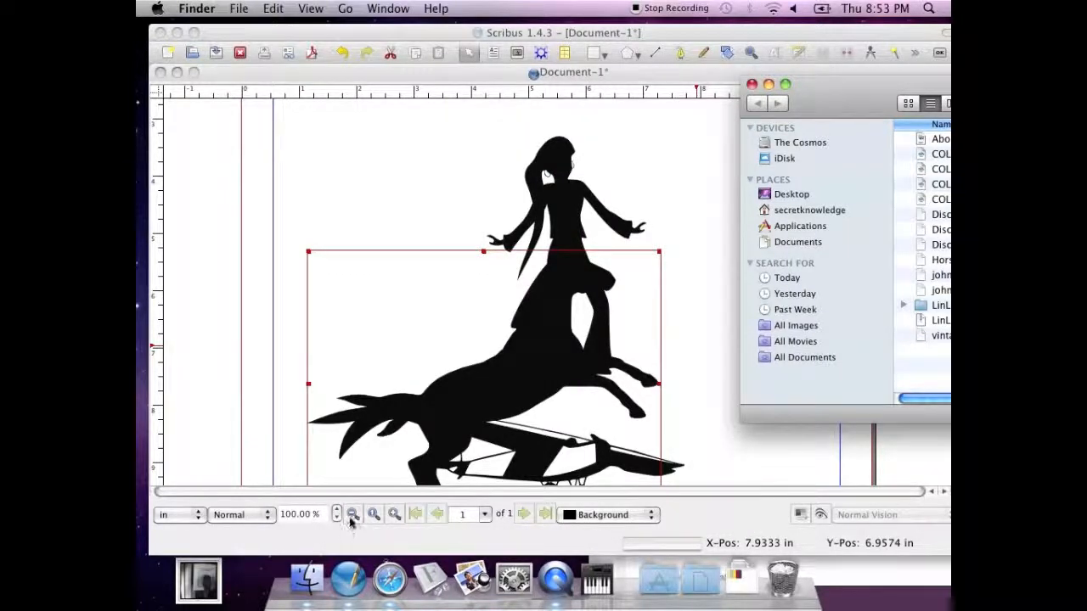
- Spread the silhouettes apart on the page, with the airplane upper left, the dancer upper right and the horse in the lower part
click(352, 516)
drag(343, 297, 307, 475)
click(365, 252)
drag(365, 252, 450, 227)
drag(346, 351, 297, 283)
drag(335, 389, 391, 385)
click(345, 319)
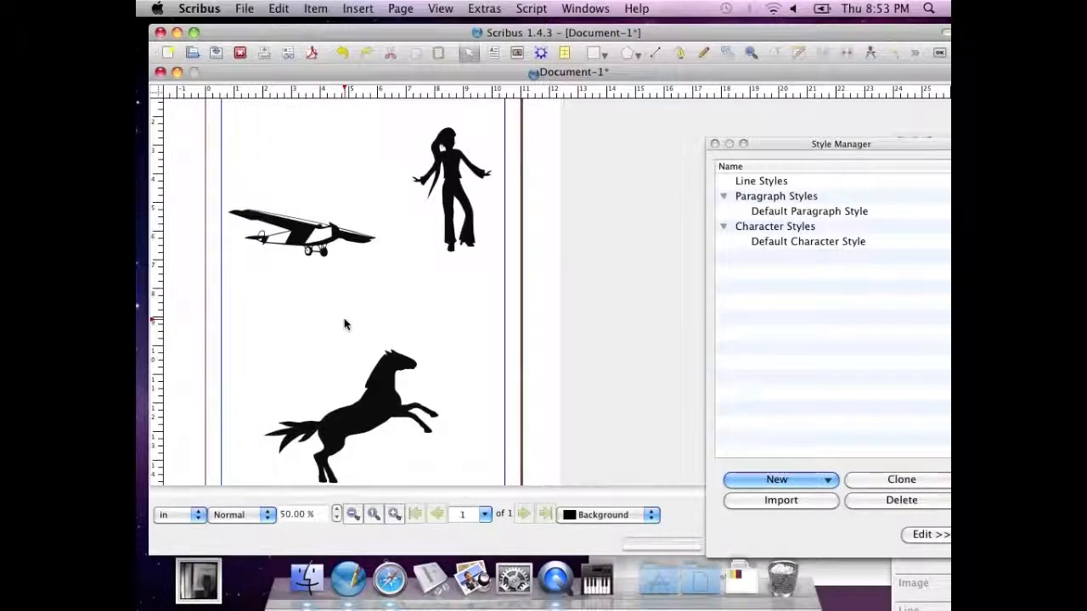
- Select the horse silhouette and bring its Properties palette into full view beside the page
click(385, 377)
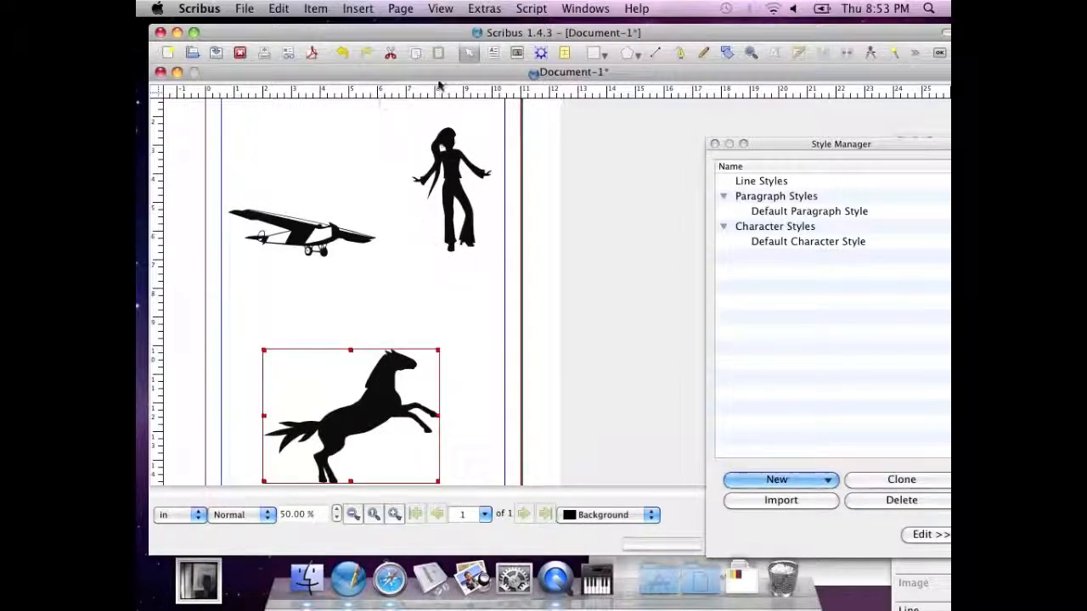
click(585, 9)
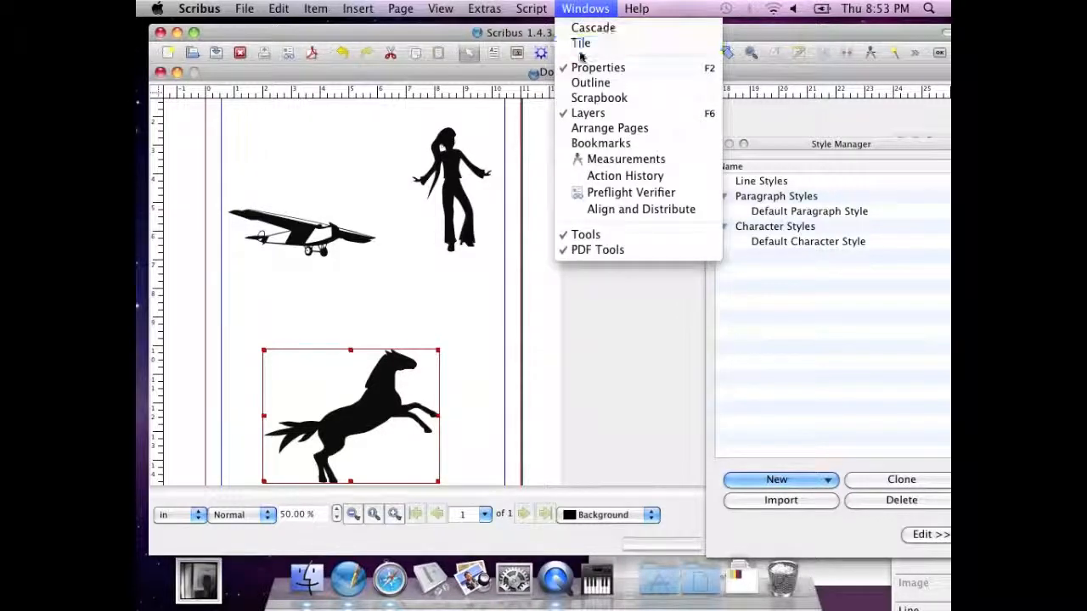
click(586, 67)
click(578, 9)
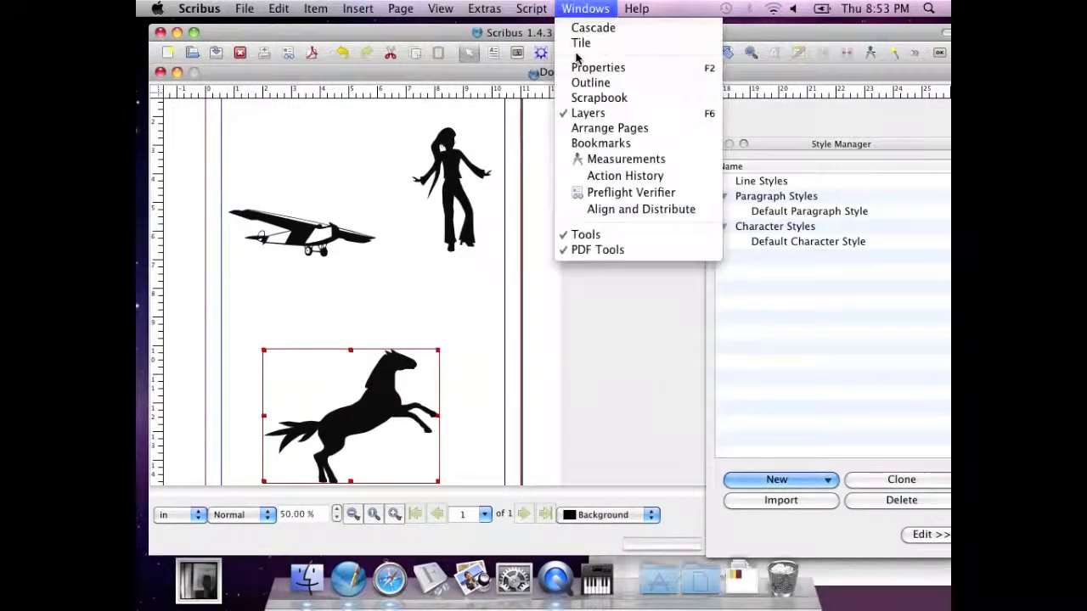
click(586, 67)
drag(942, 146, 669, 66)
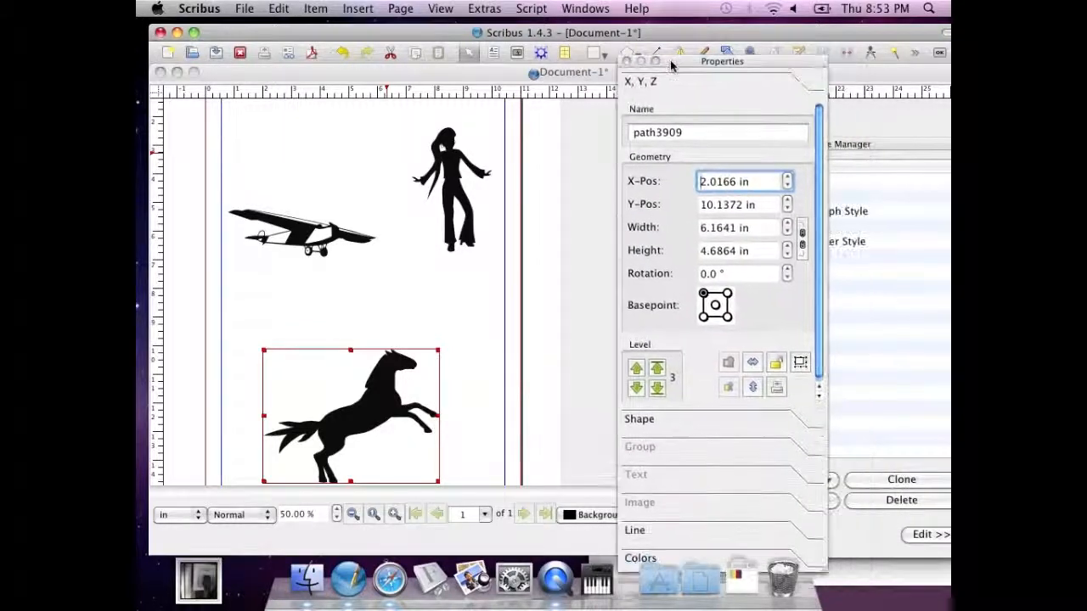
- Try a Magenta fill on the horse silhouette, and set its fill color to Cyan
click(639, 560)
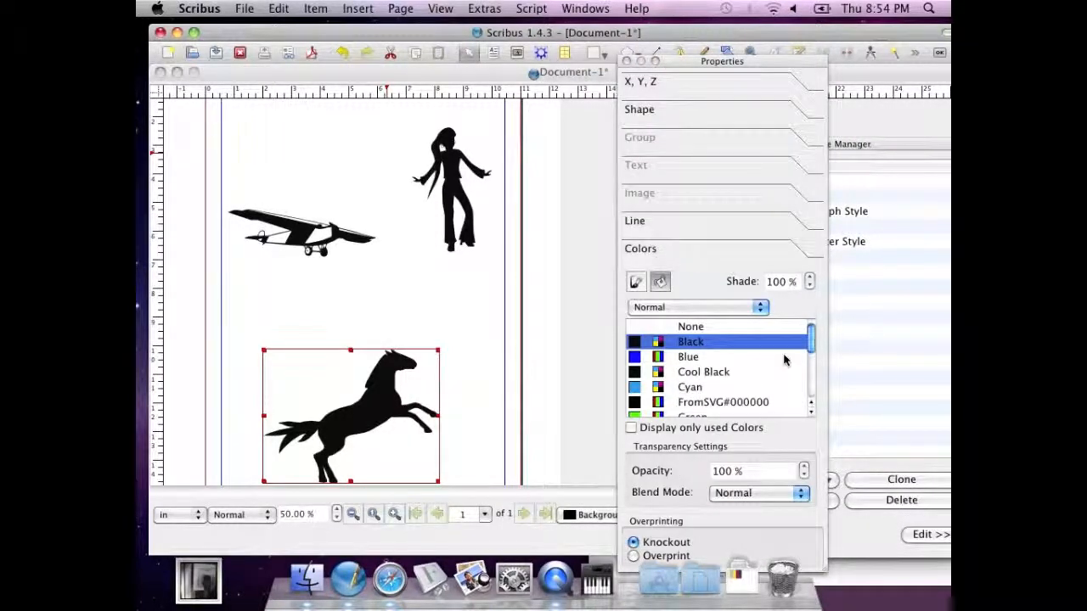
drag(808, 344, 809, 356)
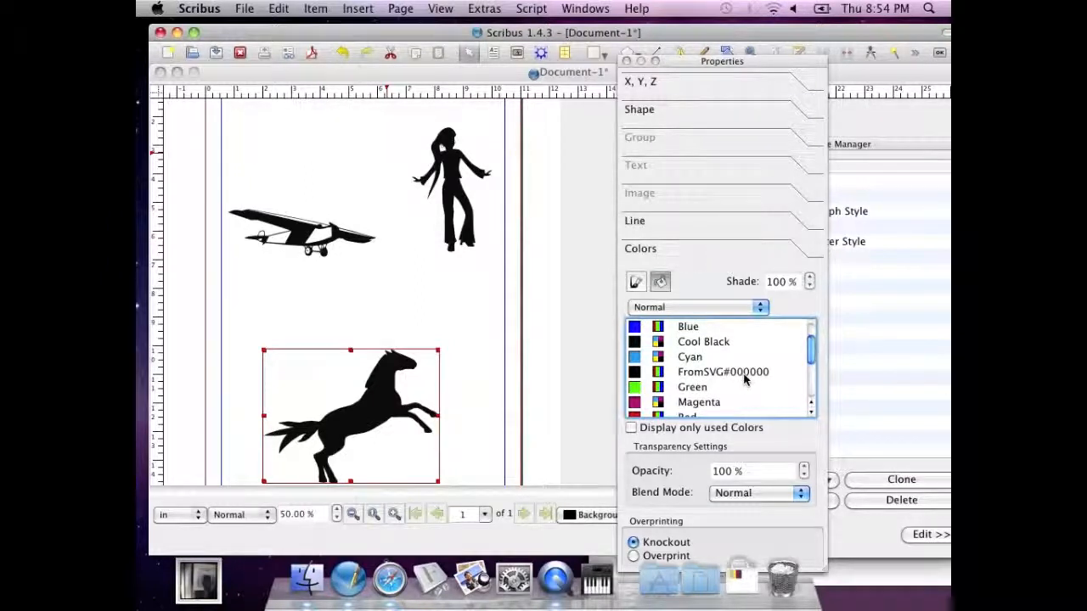
click(678, 391)
click(682, 403)
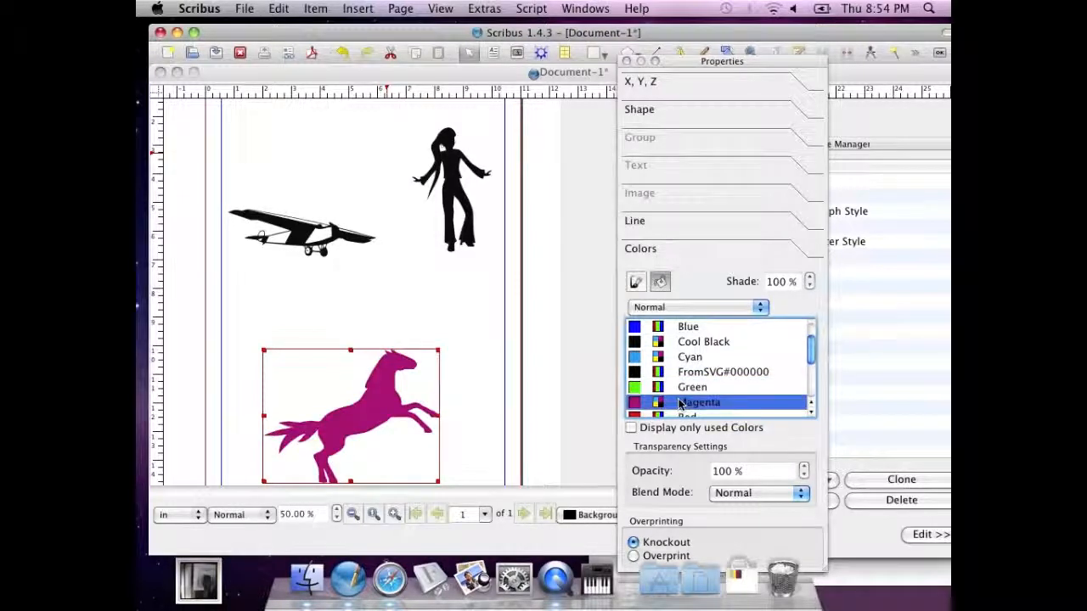
click(691, 357)
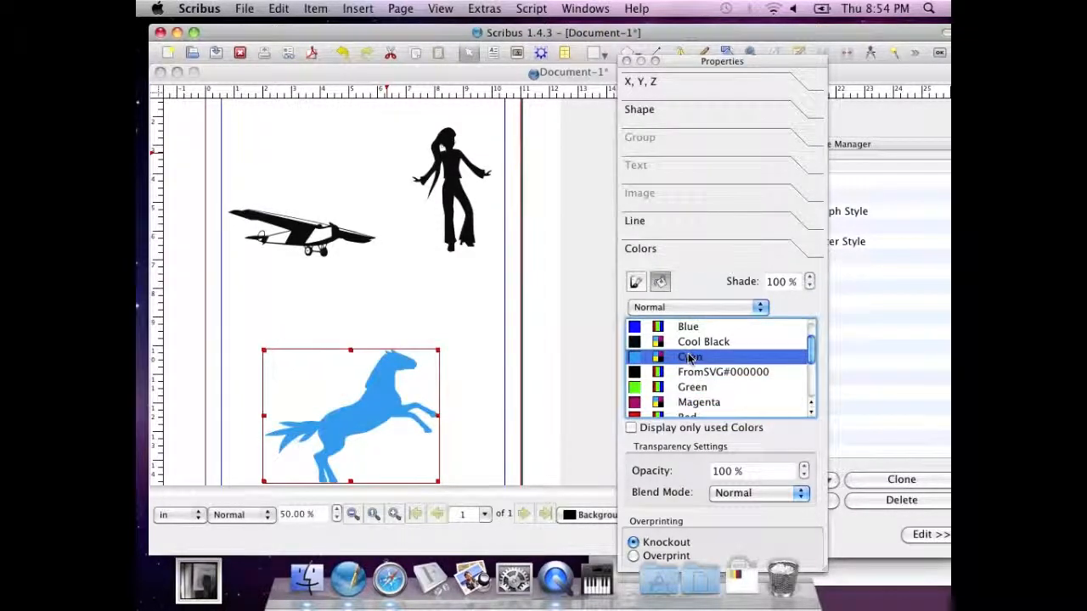
- Try a Blue fill on the dancer silhouette, and set its fill color to Green
click(448, 165)
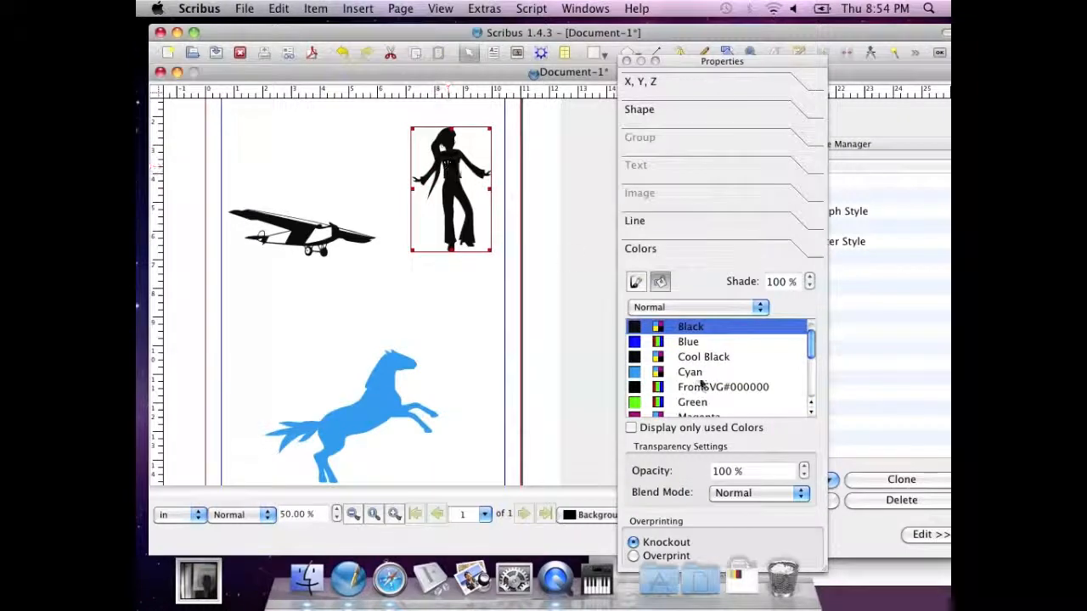
click(688, 342)
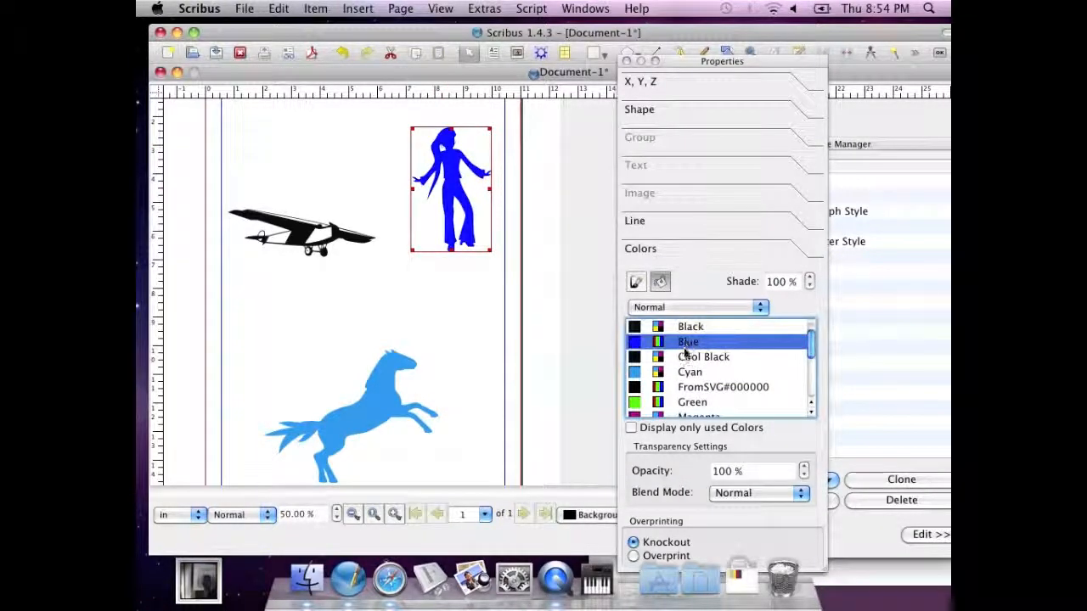
click(689, 403)
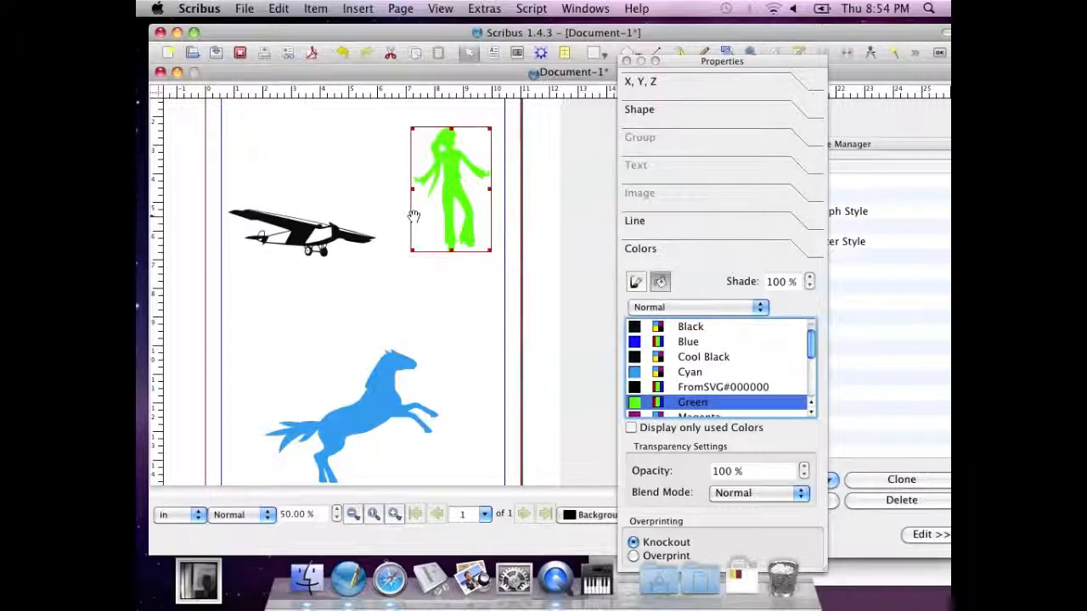
- Duplicate the green dancer silhouette and fill the copy with Cyan
drag(454, 202, 472, 293)
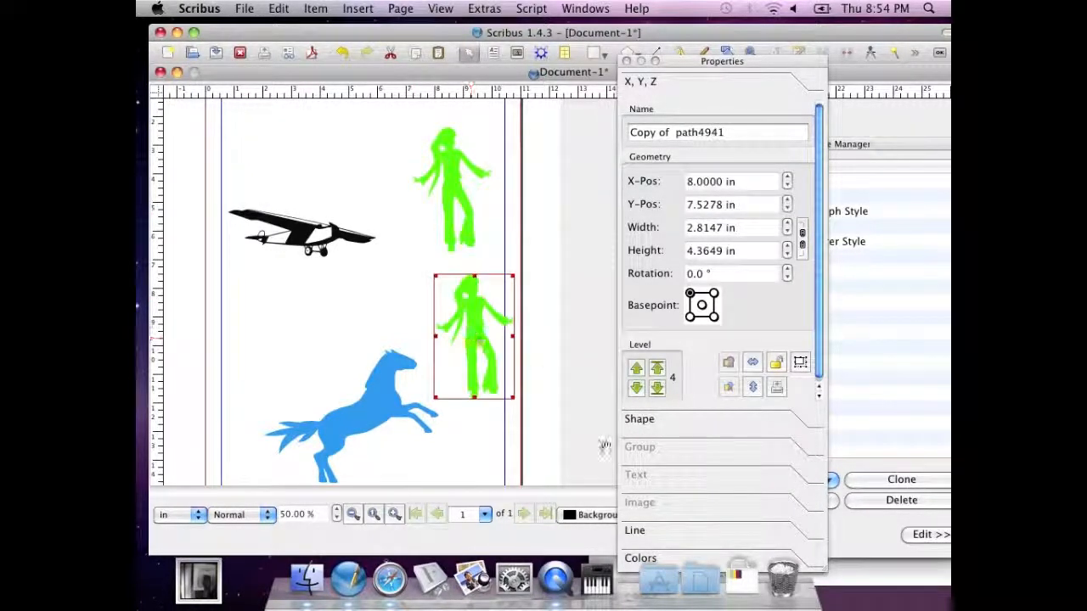
click(637, 558)
click(686, 374)
- Arrange the green and cyan dancers side by side in the upper right part of the page
drag(495, 304, 531, 174)
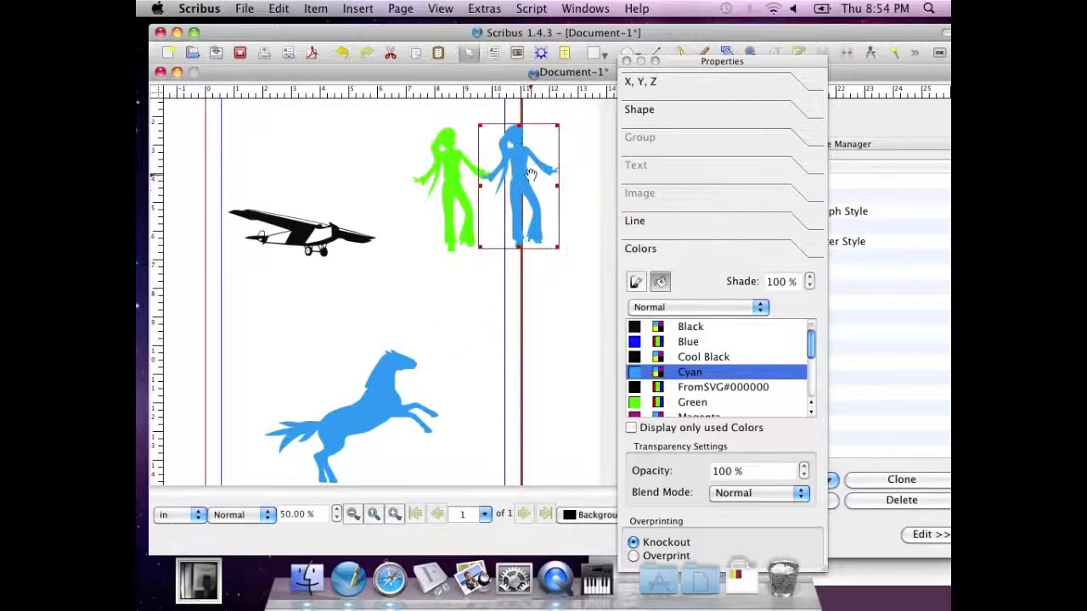
drag(454, 176, 402, 171)
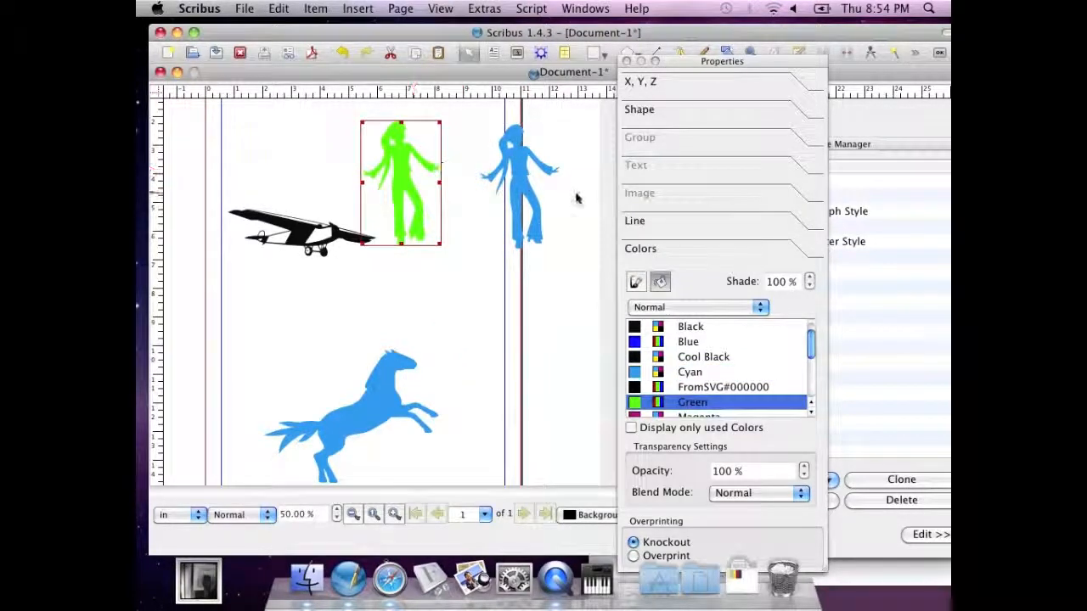
drag(508, 180, 456, 180)
click(434, 279)
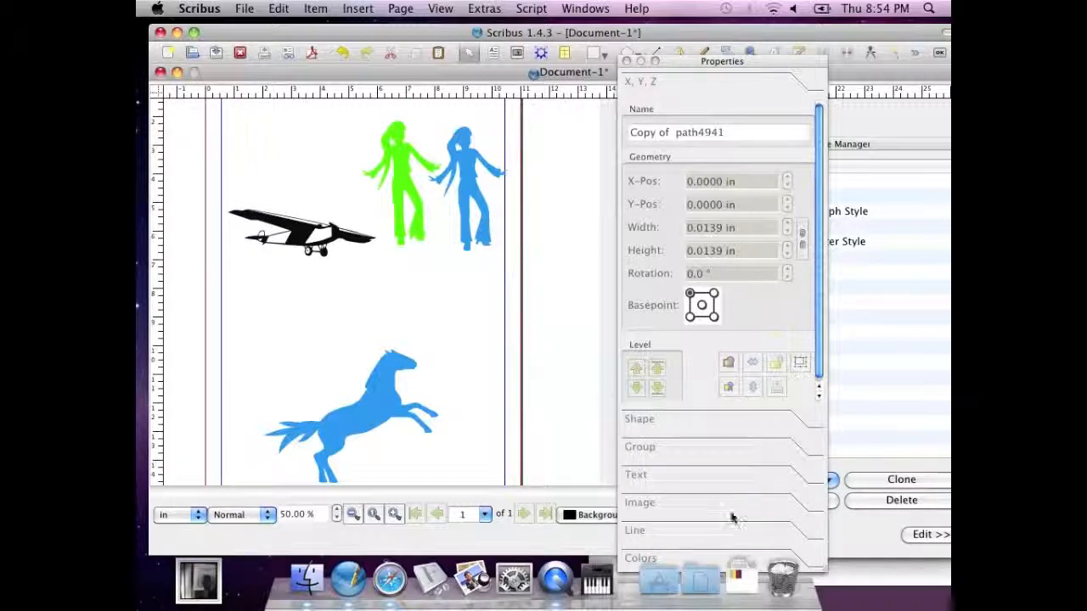
- Place the COLOURlovers.com_Hippie_van_.svg palette on the pasteboard beside the page and move the floating palettes clear of it
click(741, 577)
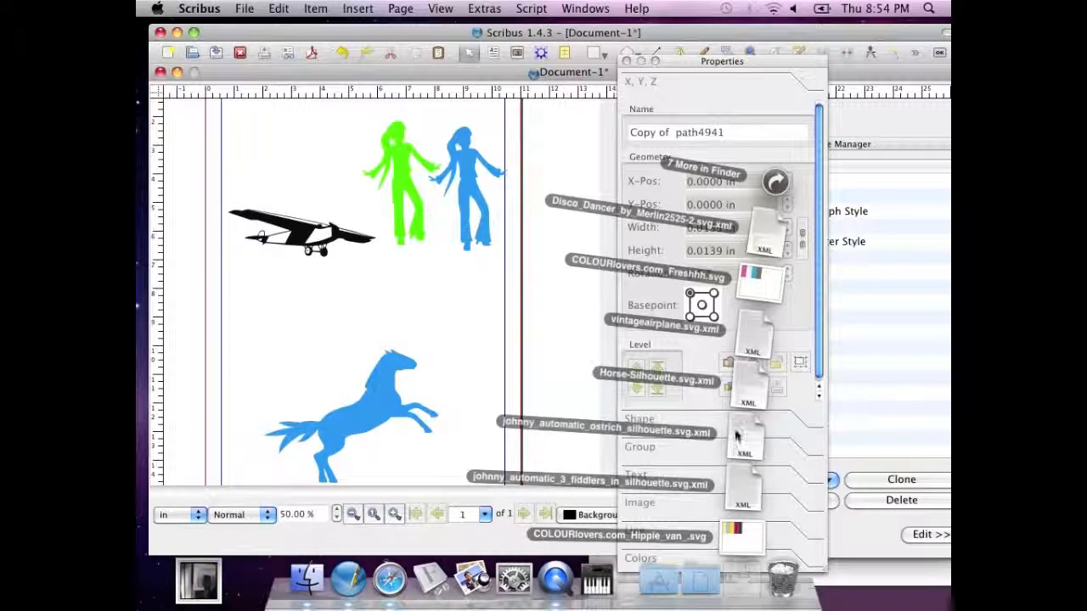
drag(735, 535, 545, 329)
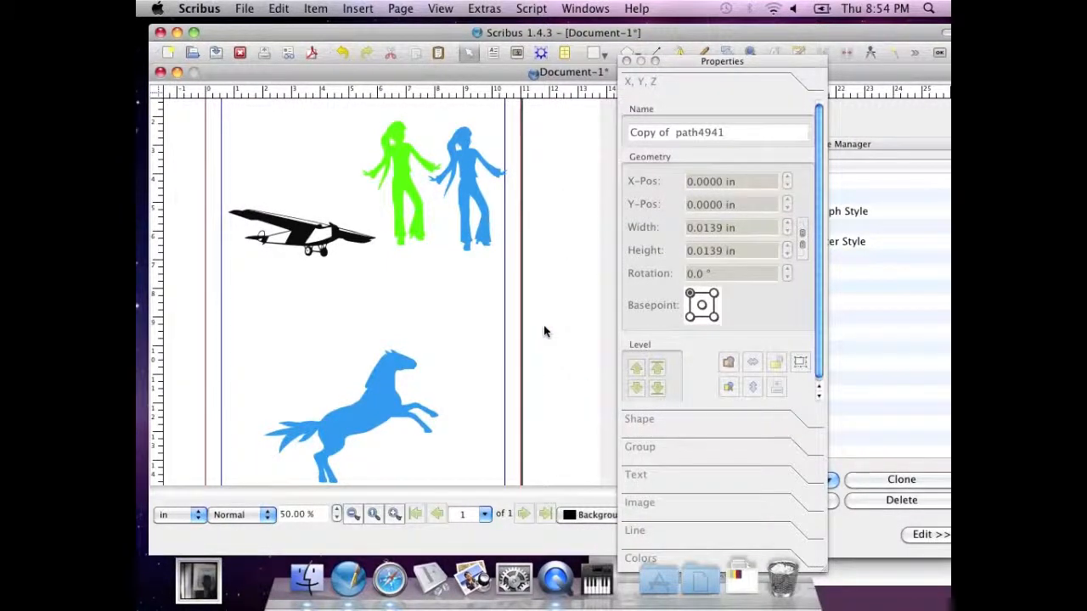
drag(692, 64, 848, 113)
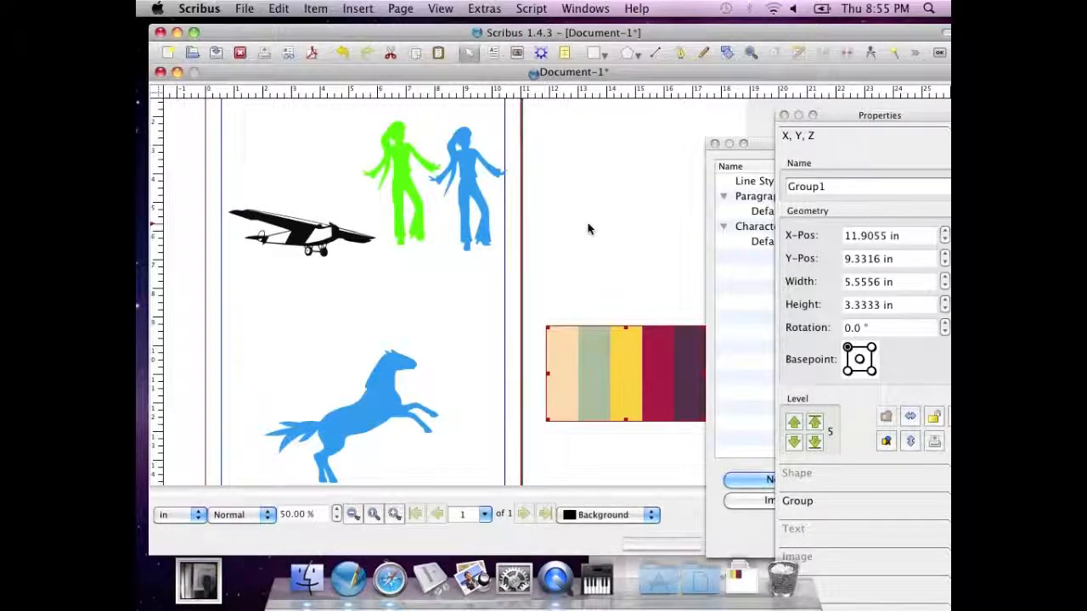
drag(758, 147, 791, 151)
click(605, 318)
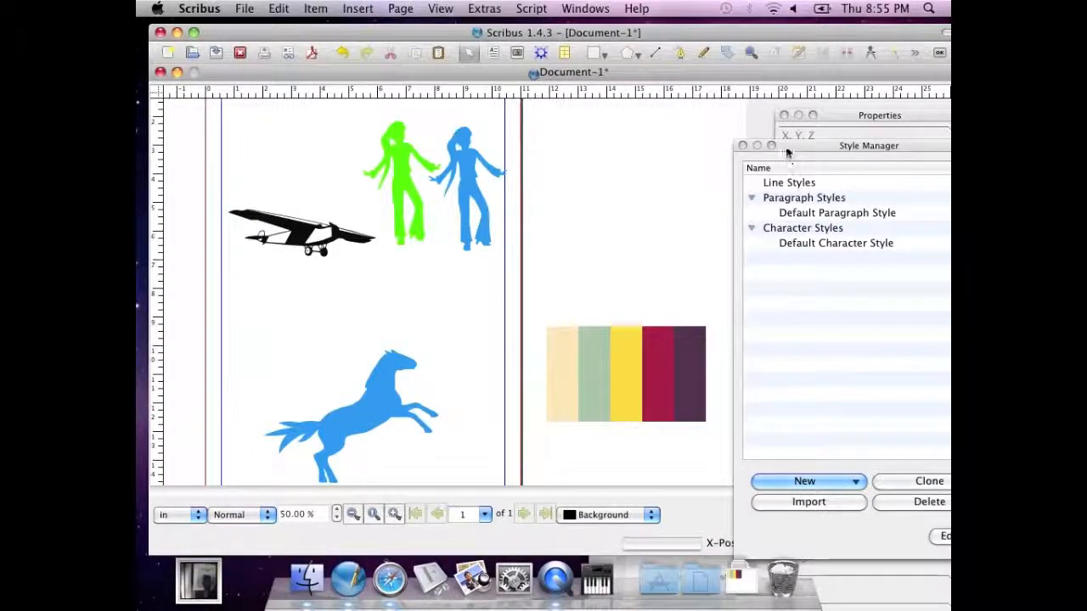
- Bring the Properties palette into full view and fill the cyan dancer with the imported color FromSVG#632f53
drag(787, 153, 741, 192)
click(476, 190)
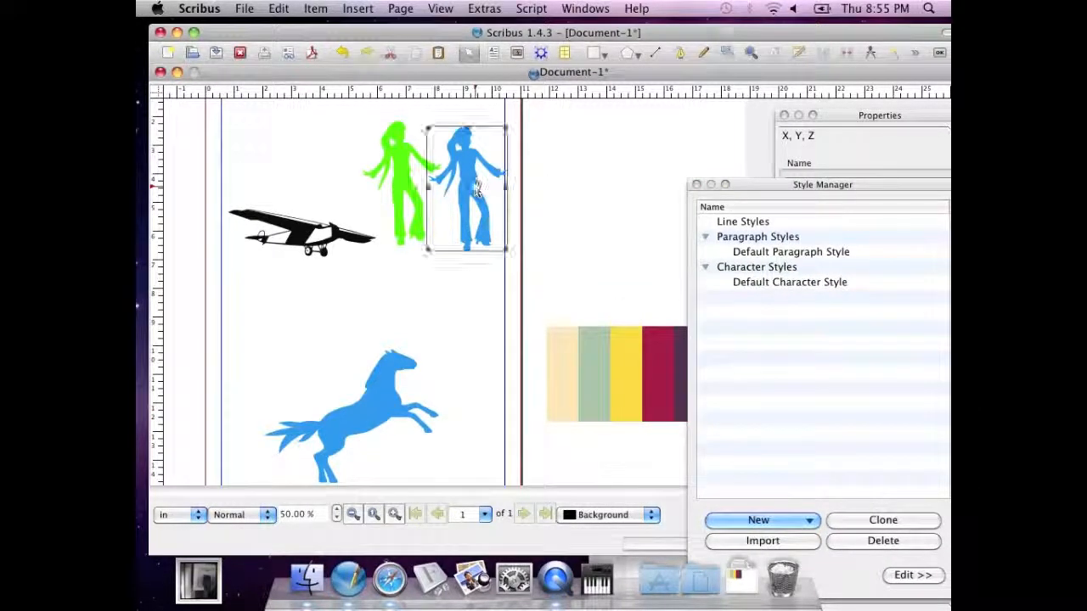
drag(836, 124, 633, 25)
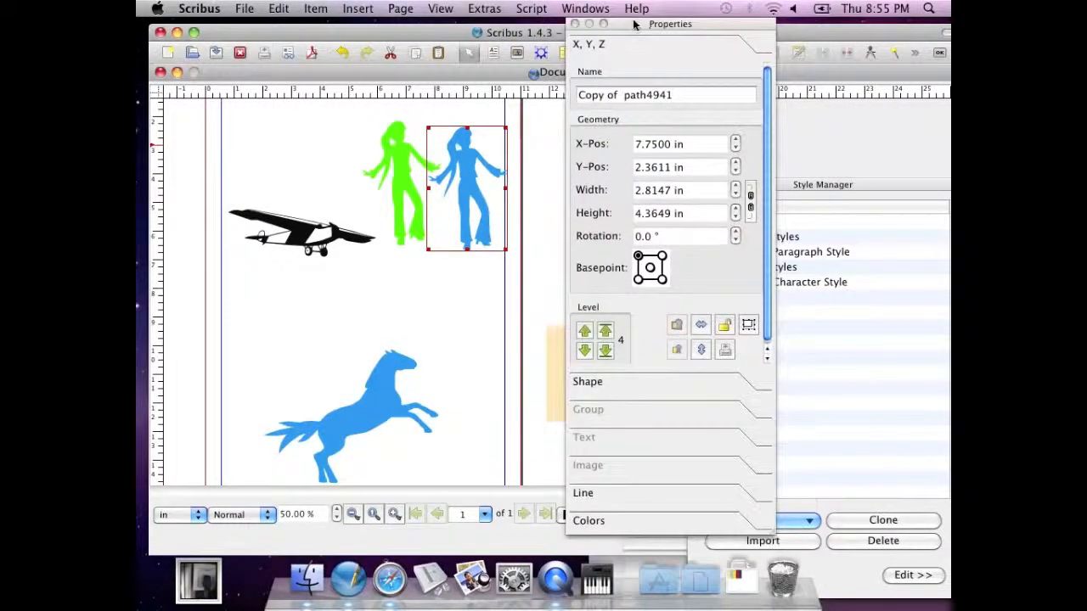
click(592, 520)
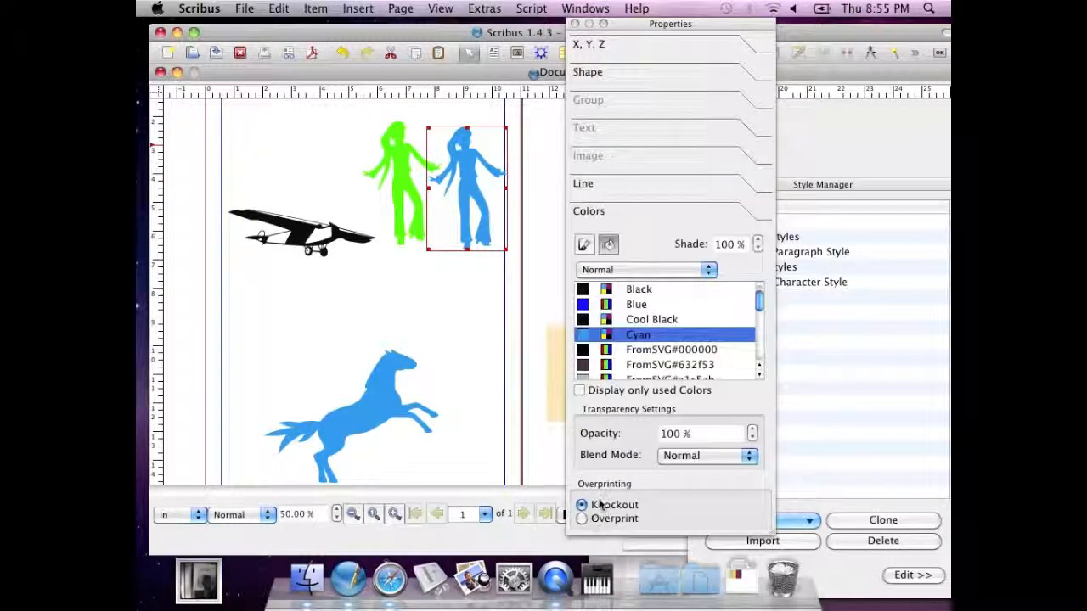
click(758, 375)
click(759, 375)
click(759, 374)
click(758, 374)
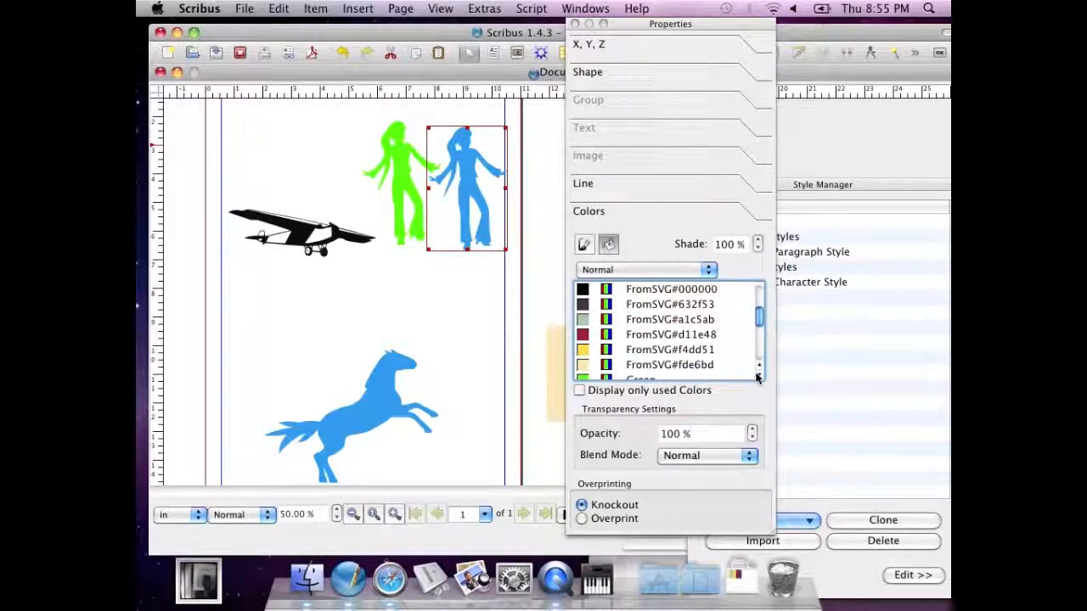
click(652, 306)
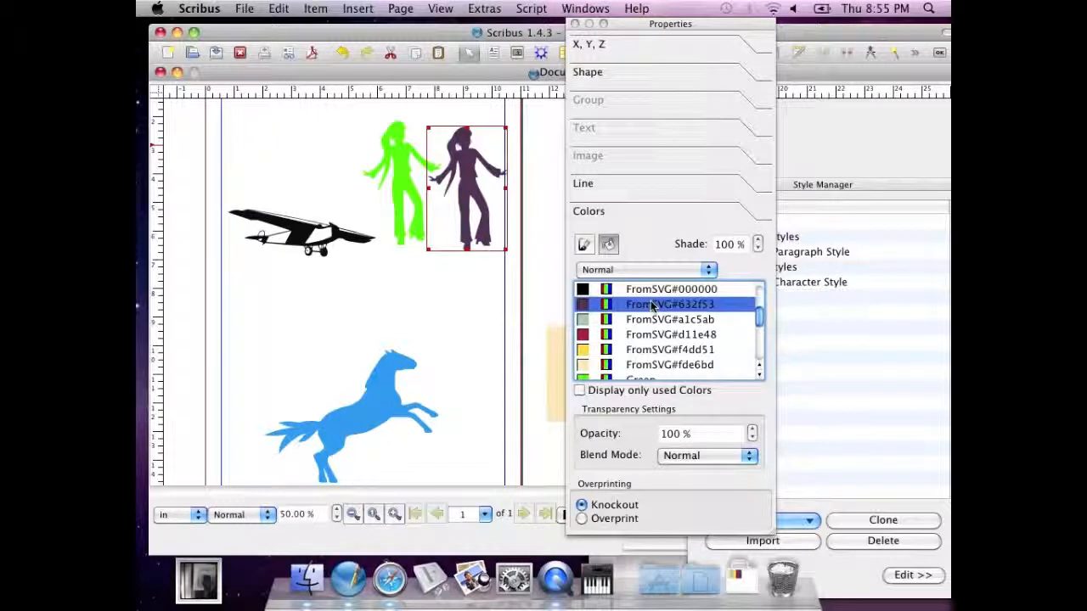
- Fill the green dancer with FromSVG#f4dd51 and the airplane with FromSVG#a1c5ab
click(407, 196)
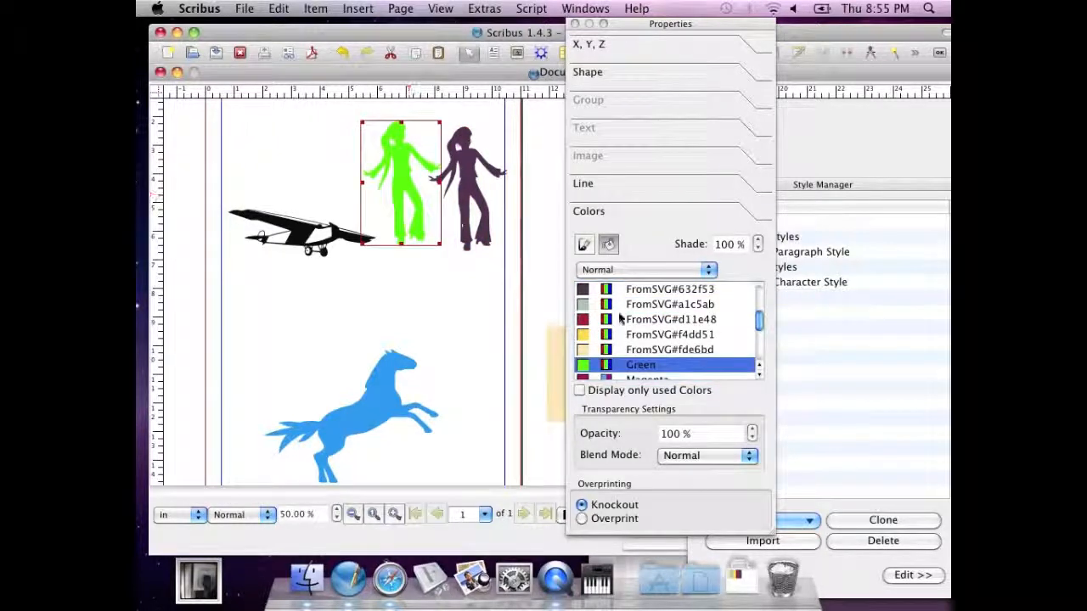
click(679, 335)
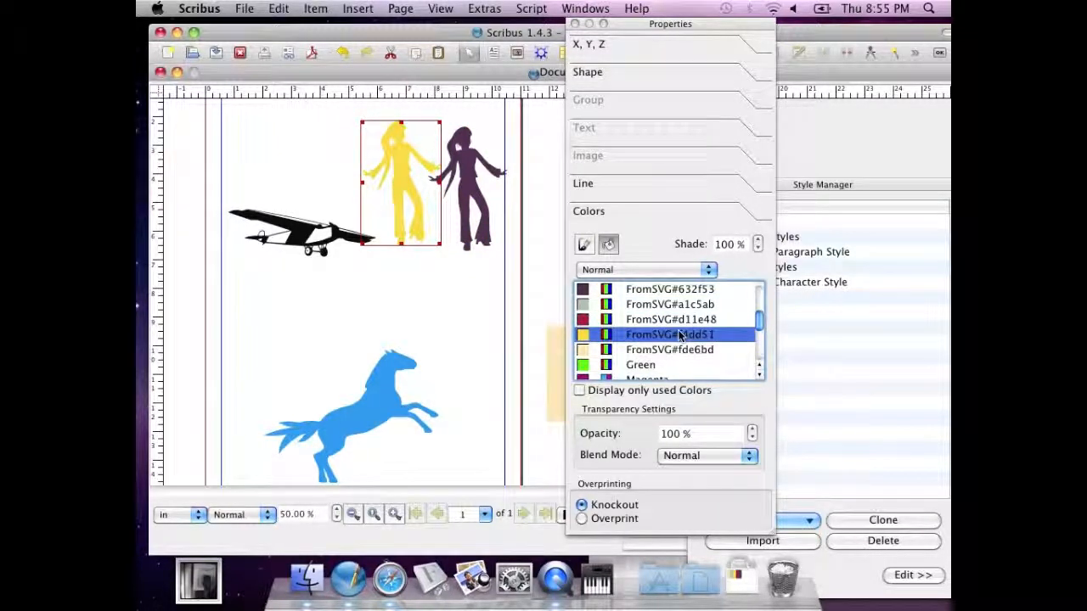
click(303, 240)
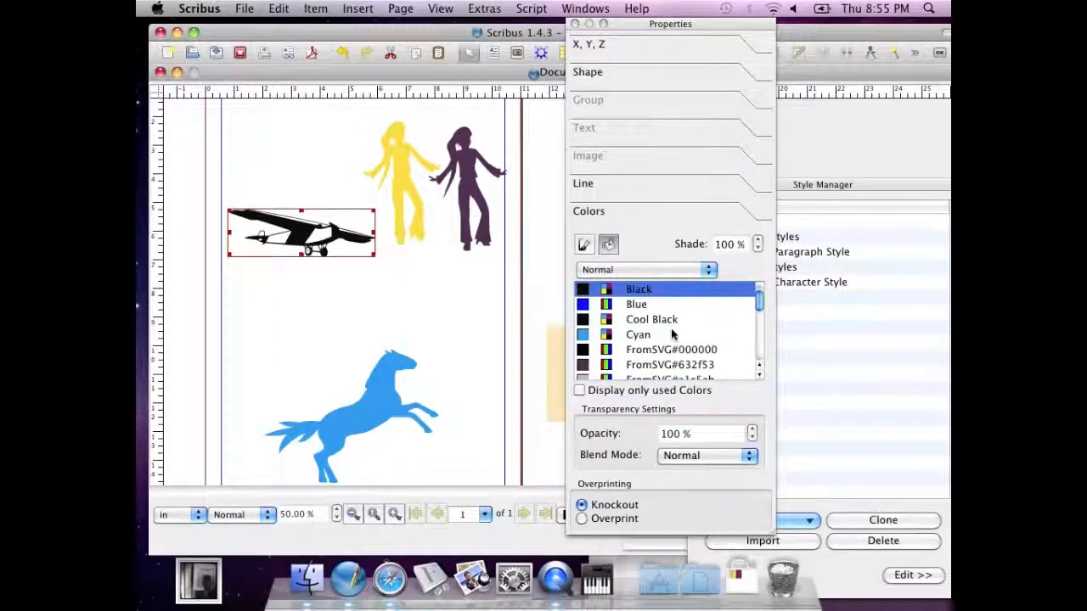
click(695, 377)
click(358, 266)
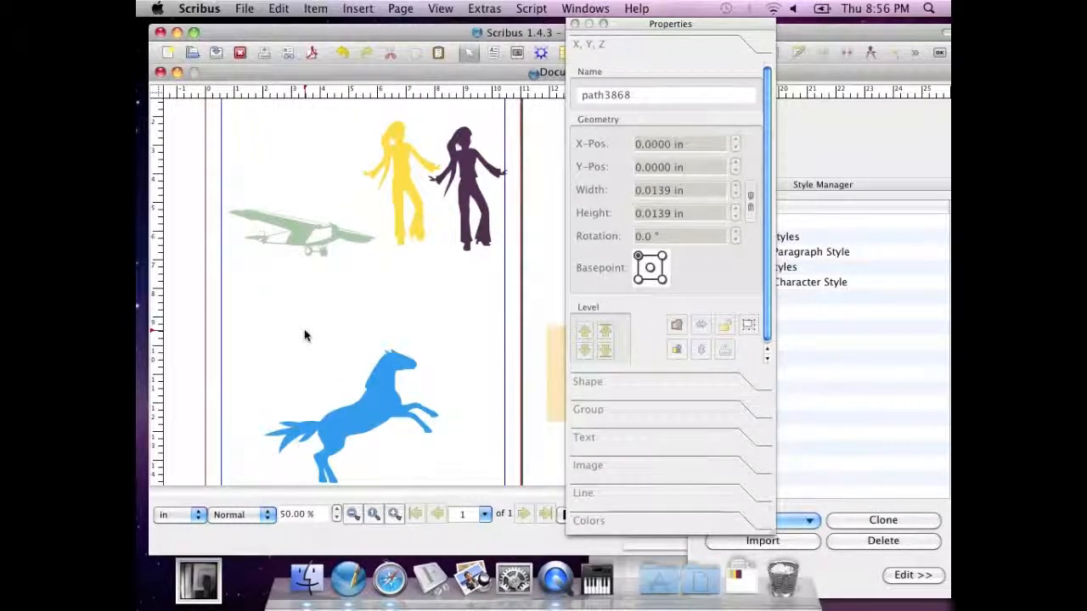
- Open the recent document PinkCityMothers.sla and move the Properties and Style Manager palettes off the poster
click(244, 9)
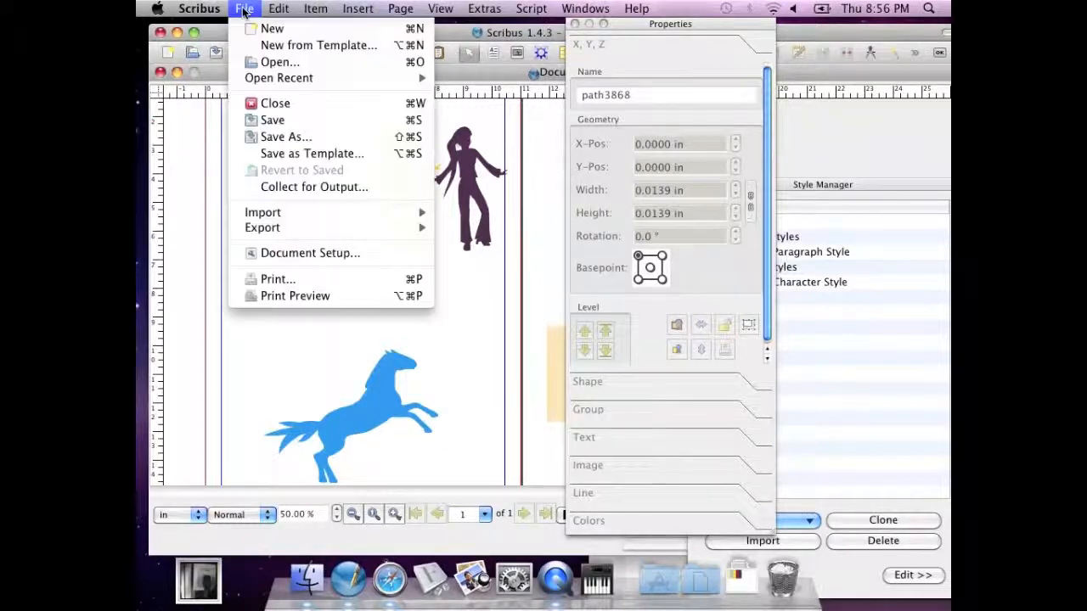
mouse_move(265, 83)
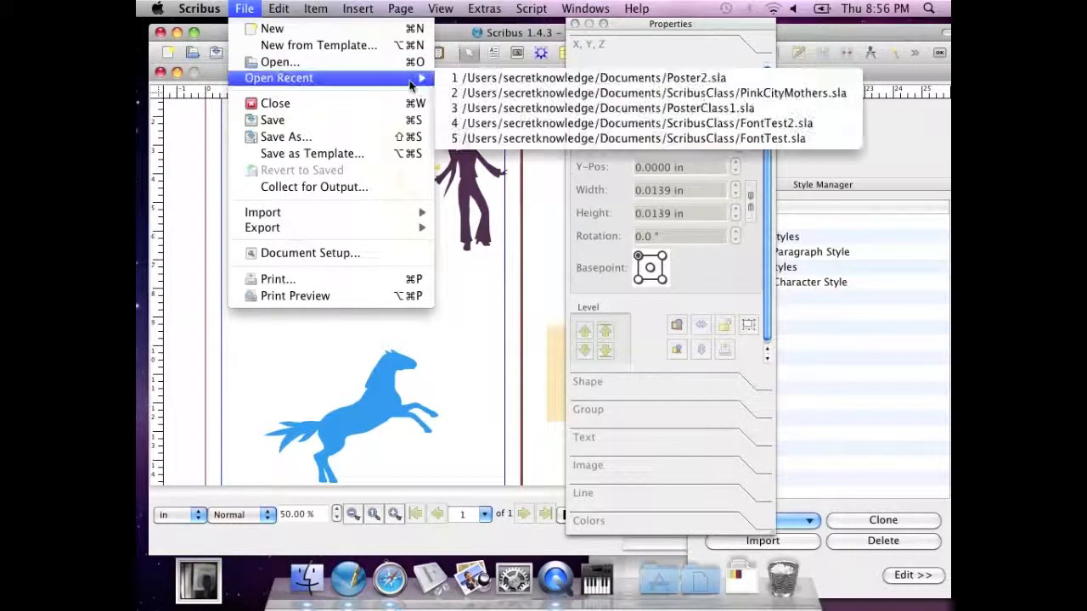
click(491, 95)
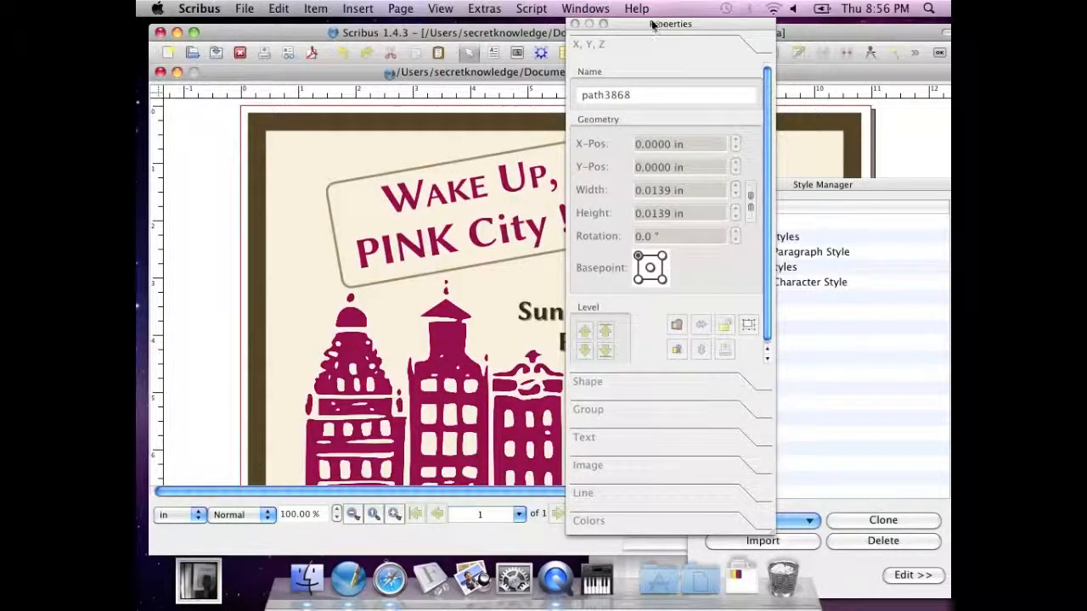
drag(666, 28, 911, 106)
drag(774, 188, 677, 520)
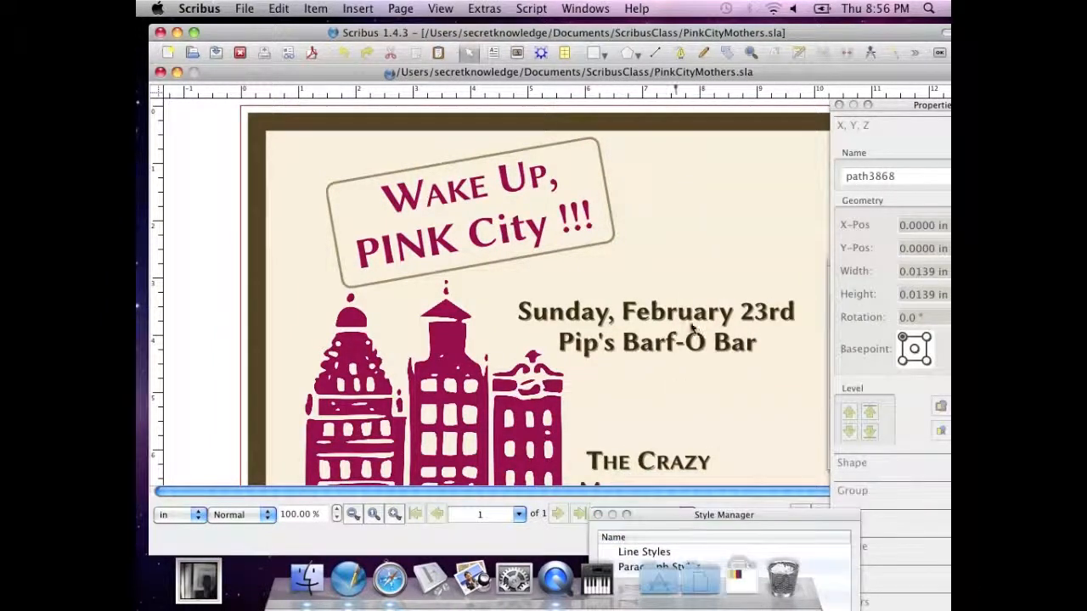
scroll(695, 327, down, 3)
scroll(624, 279, up, 3)
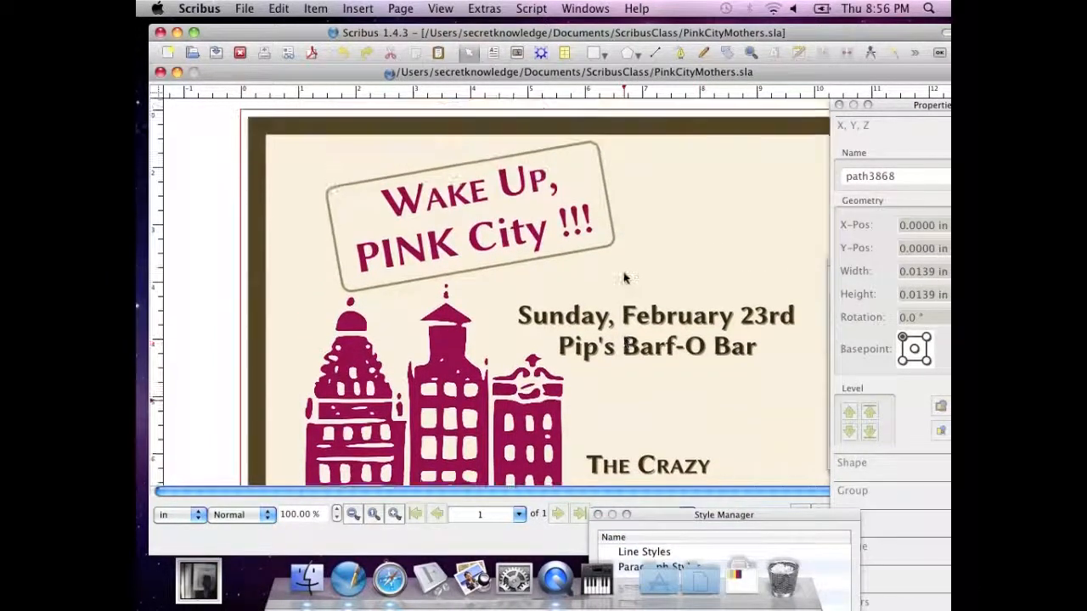
- Import the vector file COLOURlovers.com_Hippie_van_.svg from the Downloads folder into the PinkCityMothers poster
click(244, 9)
mouse_move(313, 218)
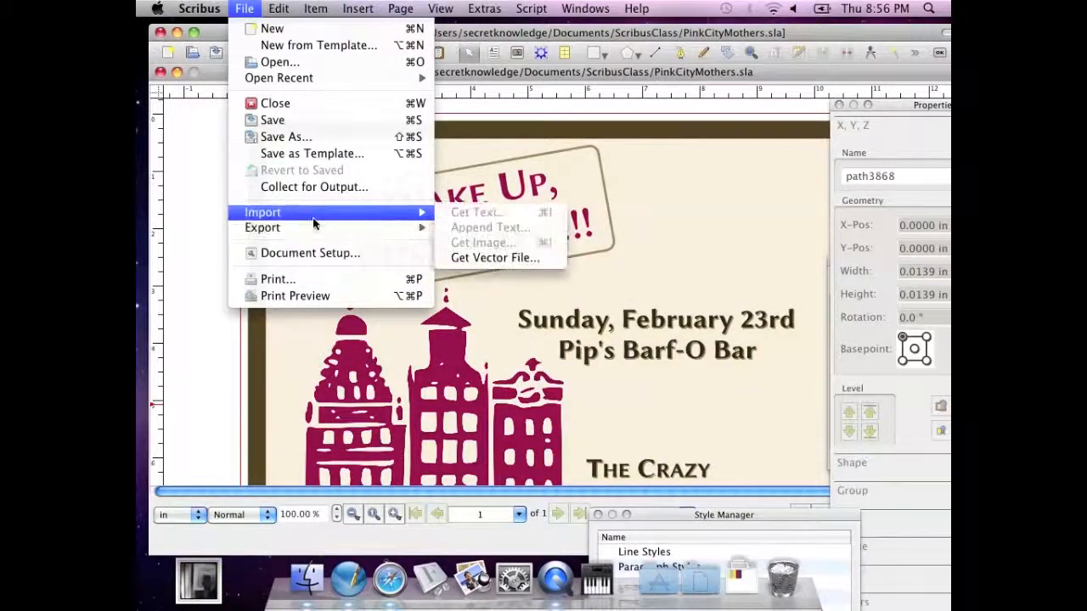
click(456, 257)
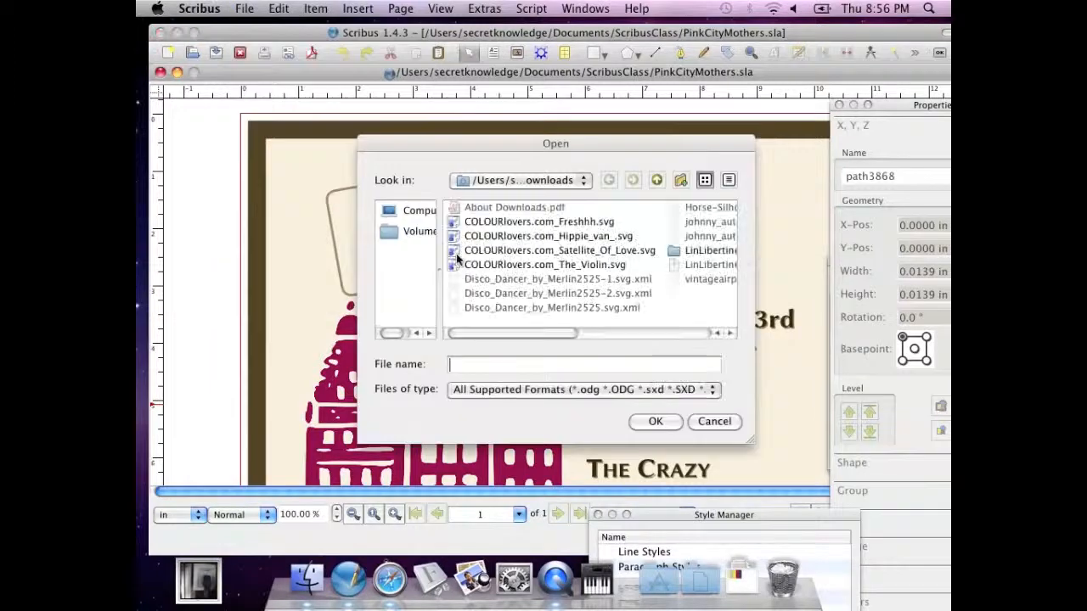
click(532, 239)
click(660, 421)
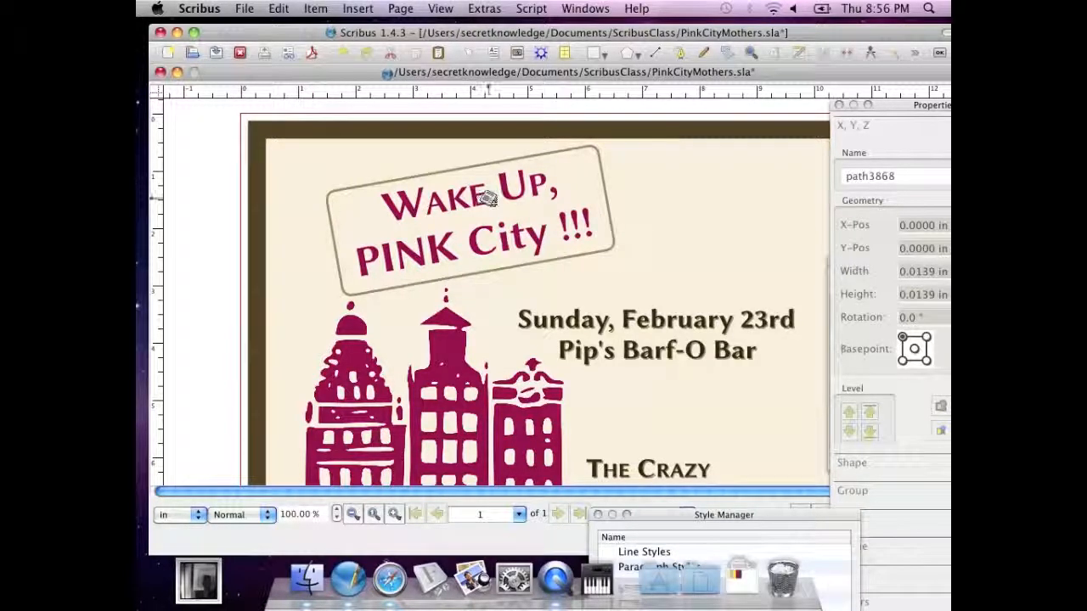
click(205, 202)
- Move the imported palette off the poster onto the pasteboard, directly below the existing pink and brown palette
drag(311, 260, 383, 482)
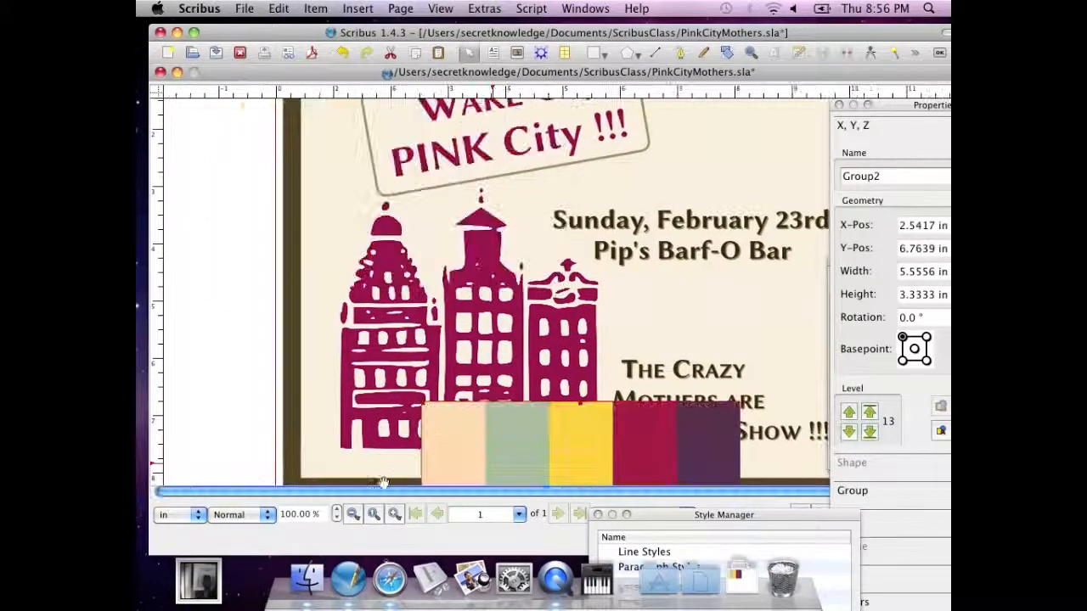
click(353, 514)
drag(374, 379, 678, 396)
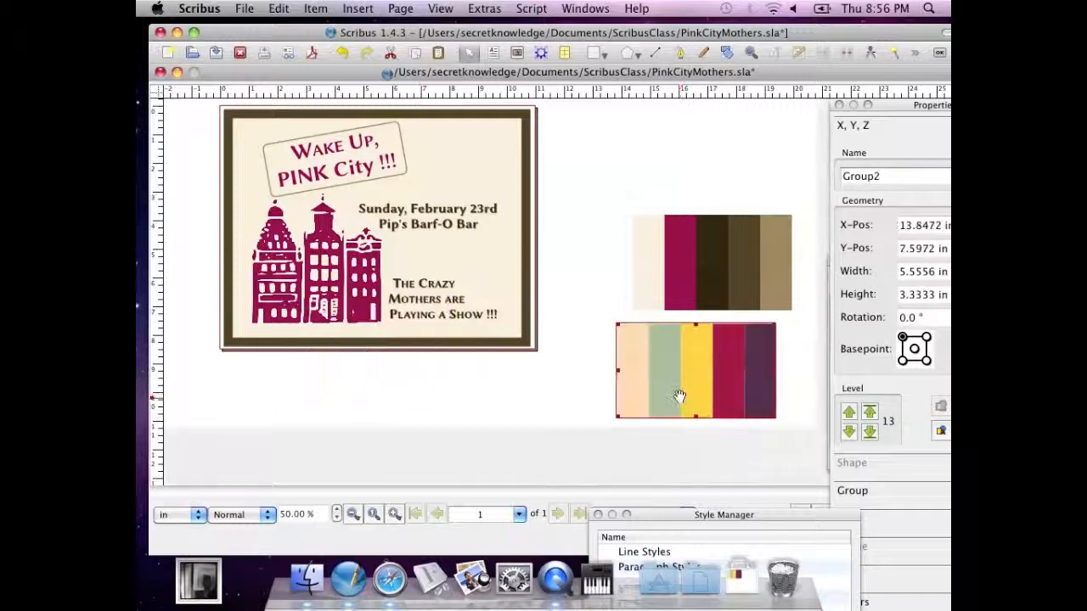
click(560, 351)
drag(662, 344, 675, 348)
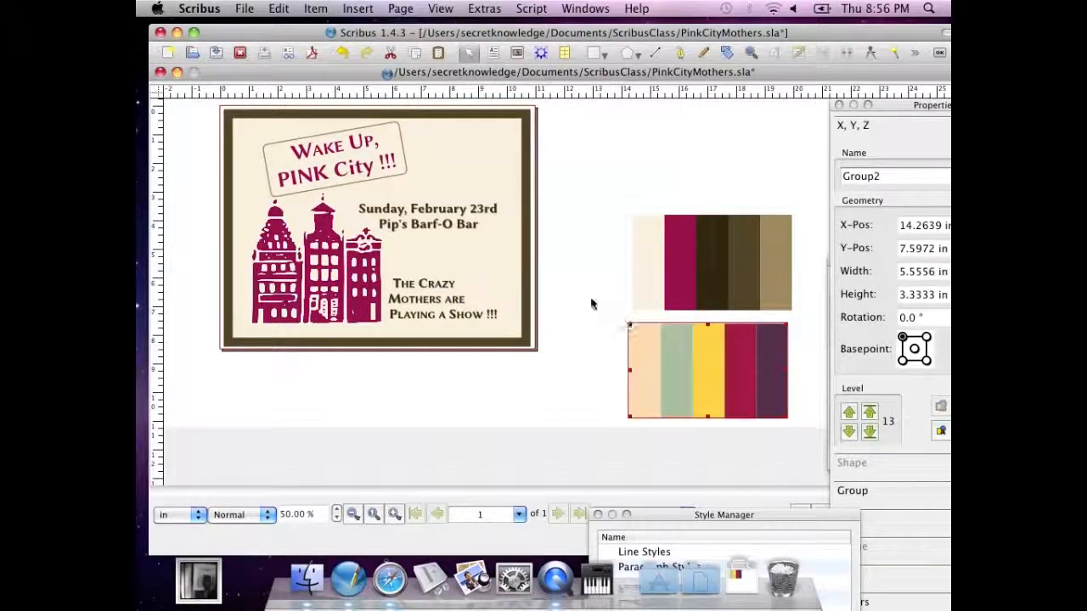
click(588, 303)
click(688, 357)
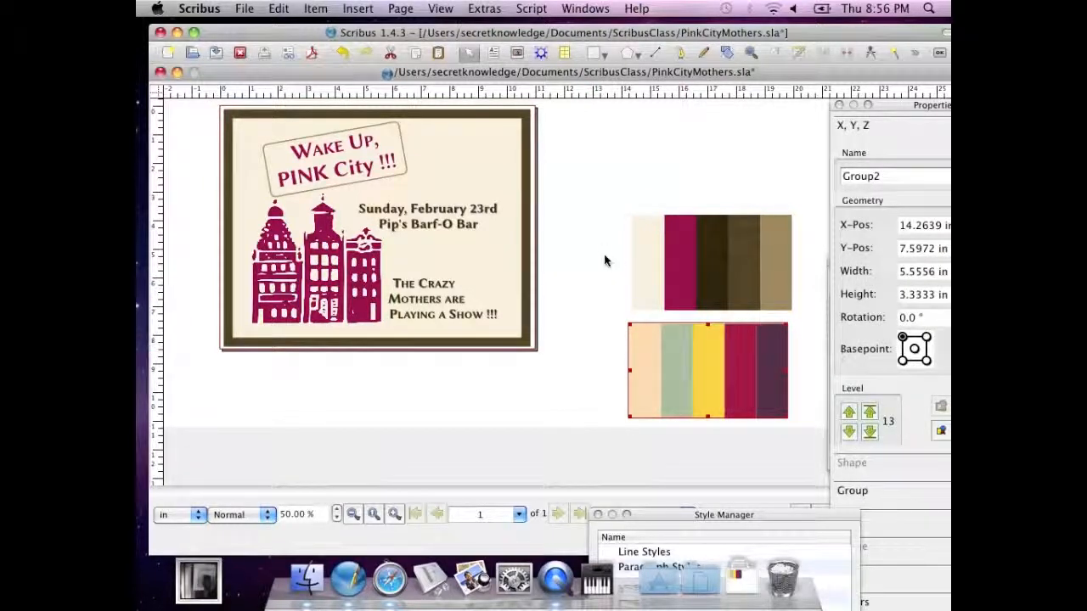
- Replace the color FromSVG#ce004e with FromSVG#d11e48 throughout the poster document
click(247, 9)
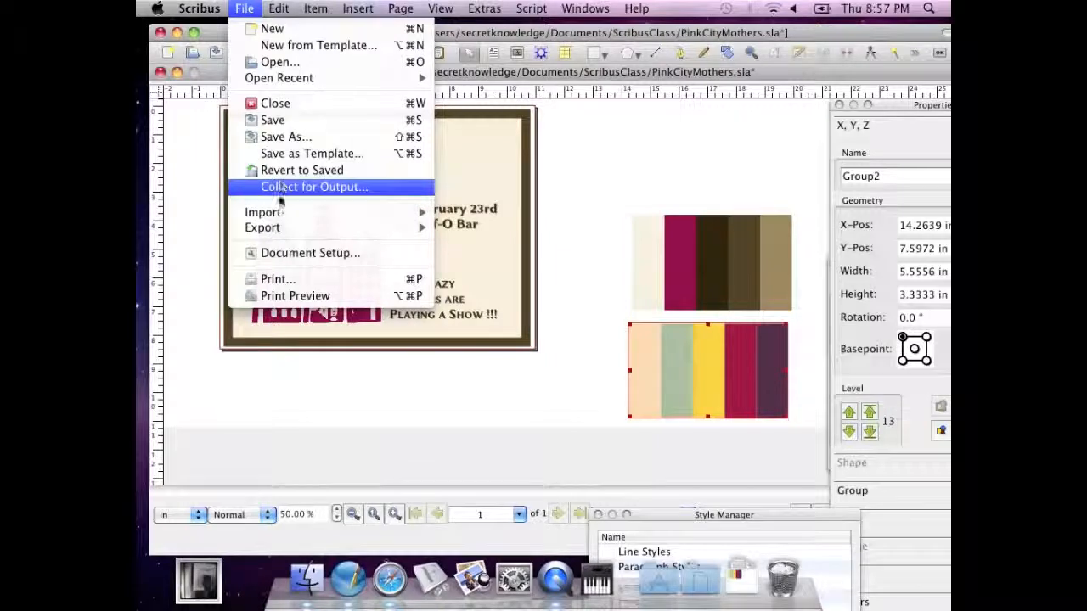
mouse_move(279, 214)
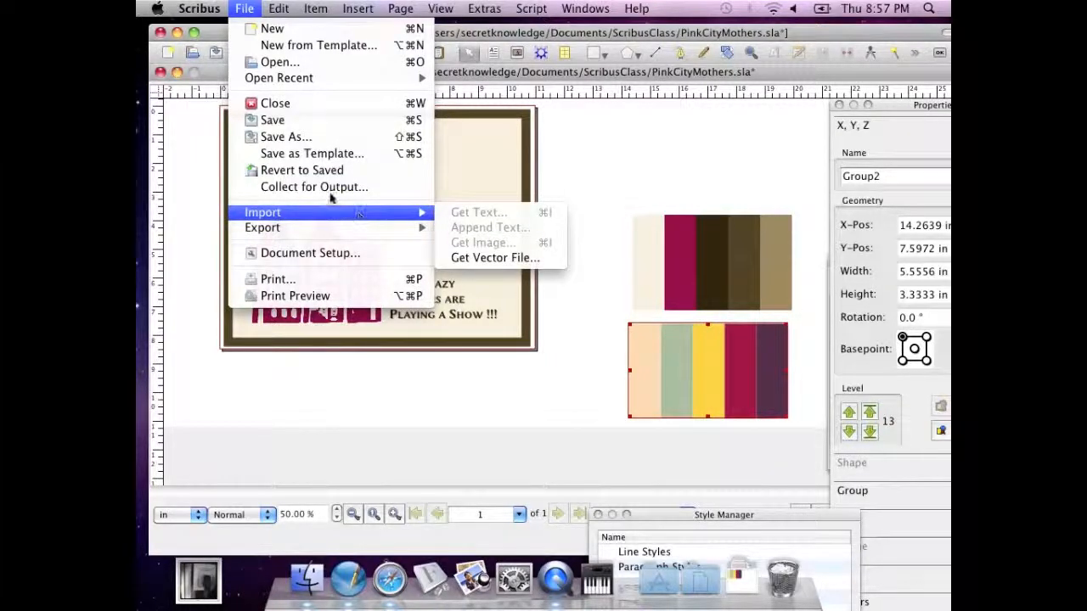
mouse_move(278, 12)
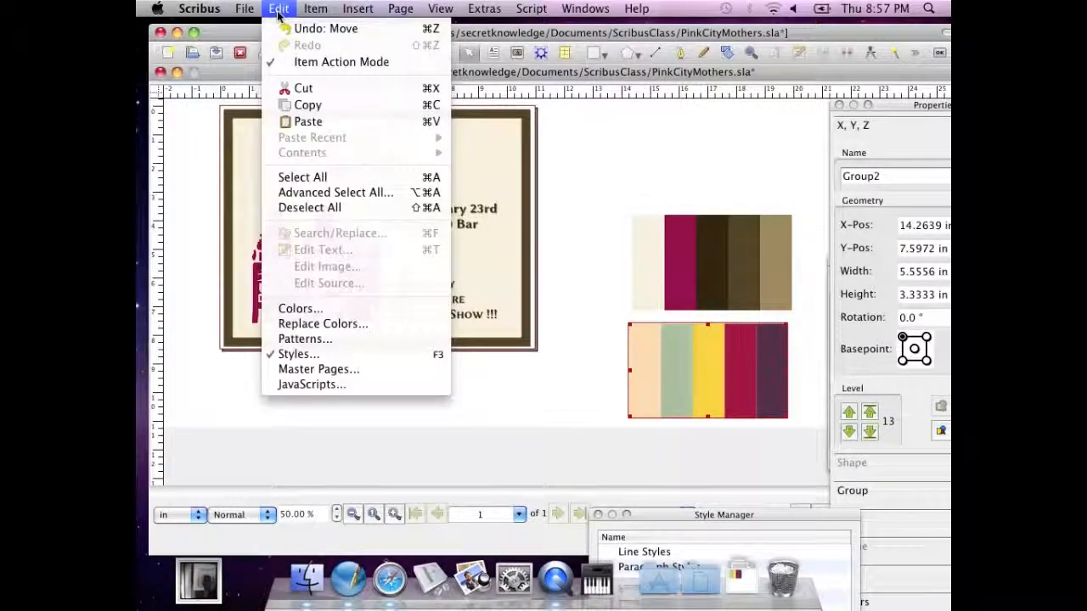
click(317, 325)
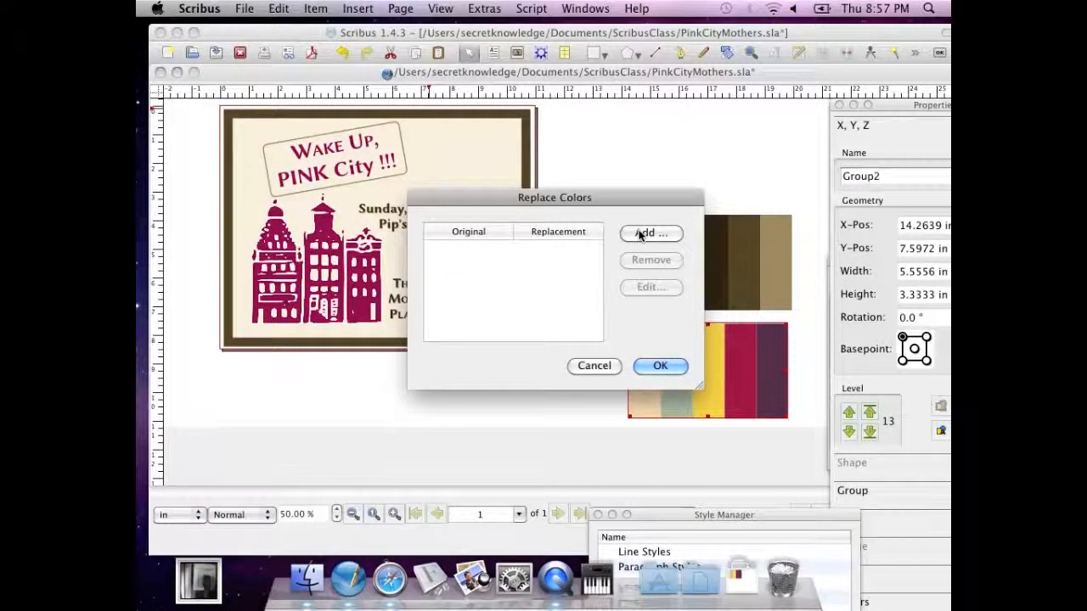
click(645, 233)
click(571, 276)
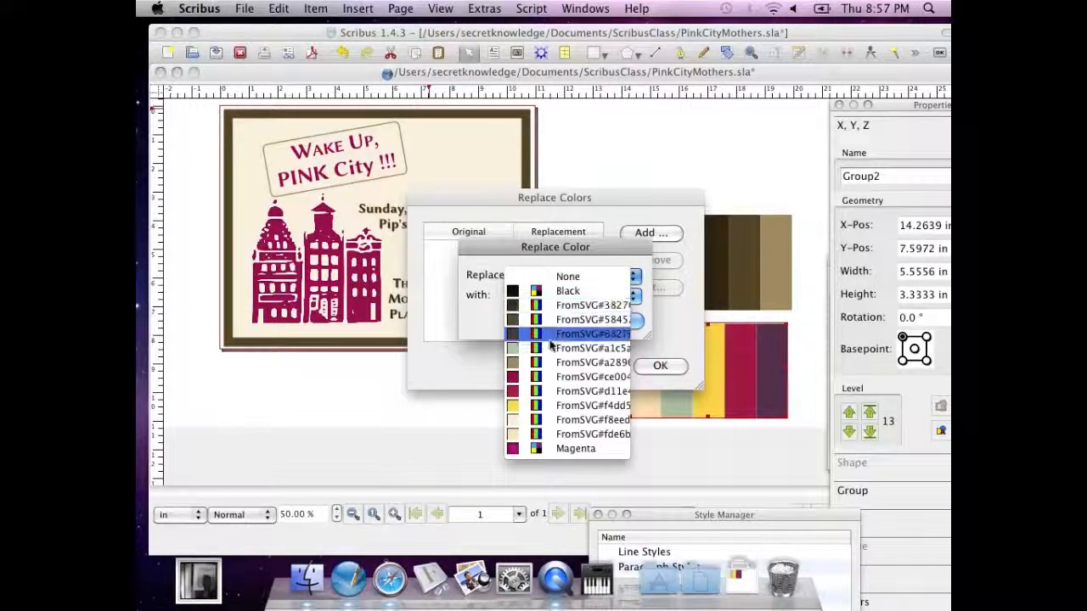
click(543, 379)
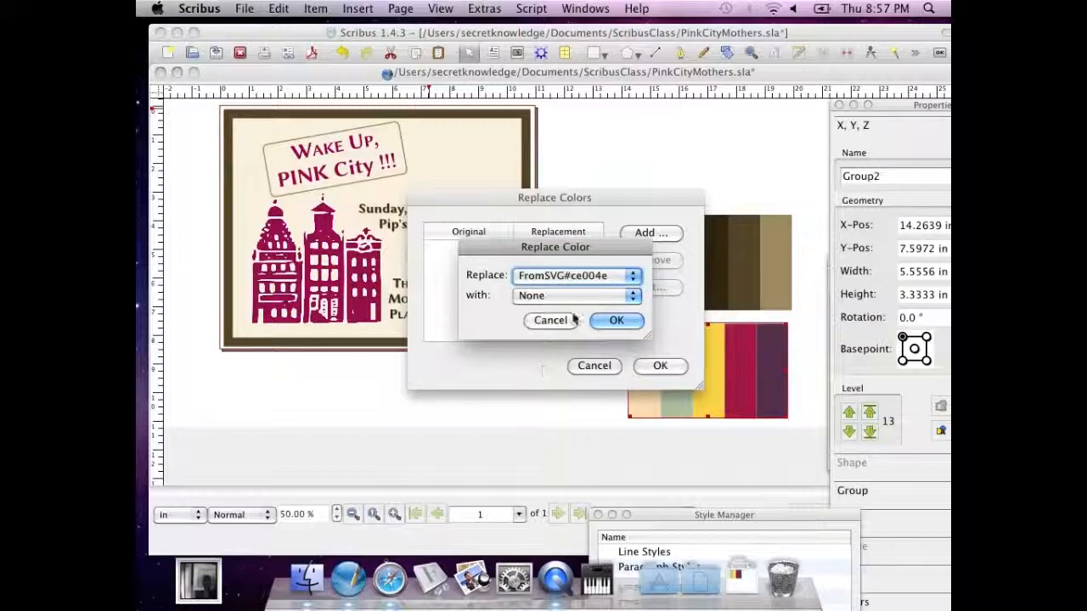
click(593, 297)
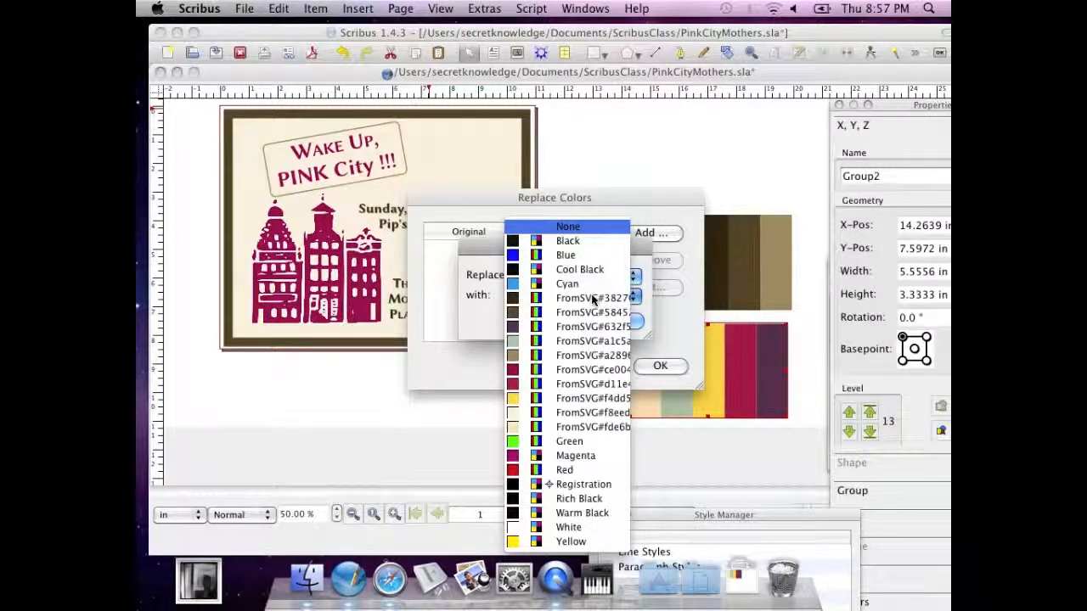
click(519, 385)
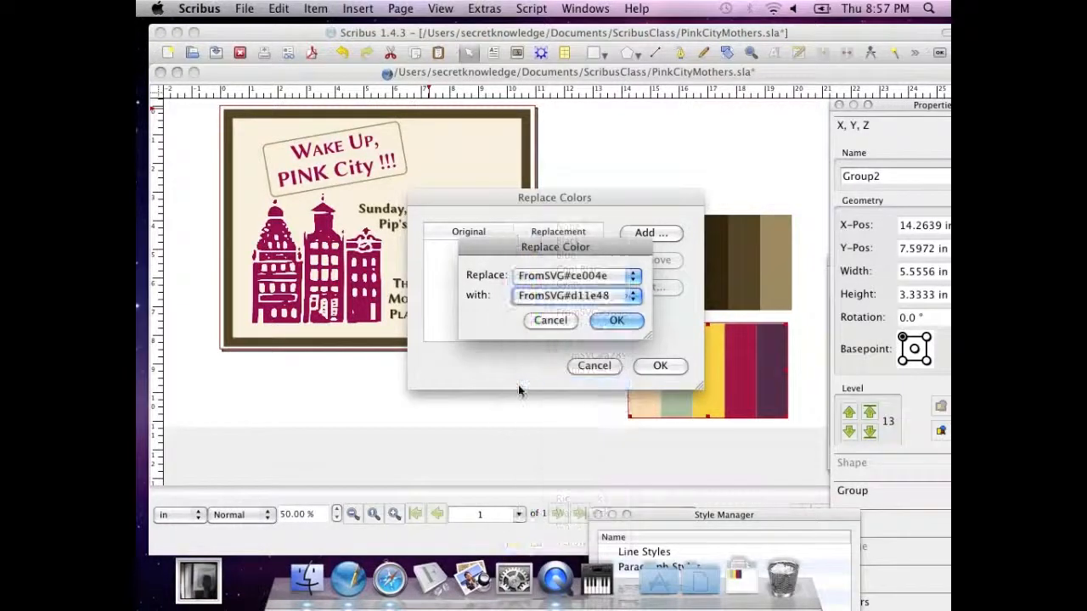
click(606, 320)
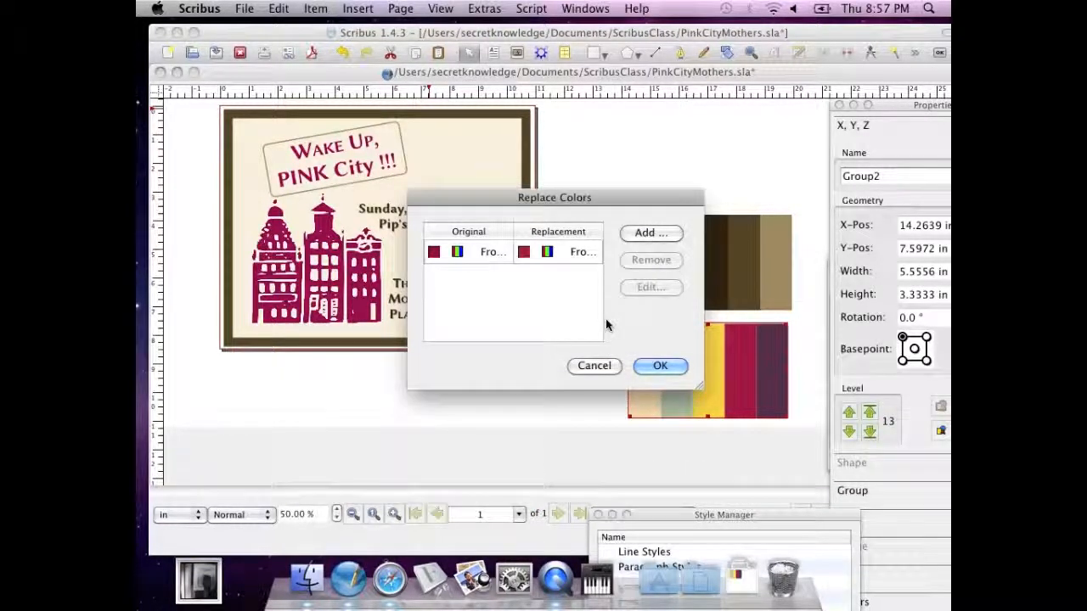
click(643, 366)
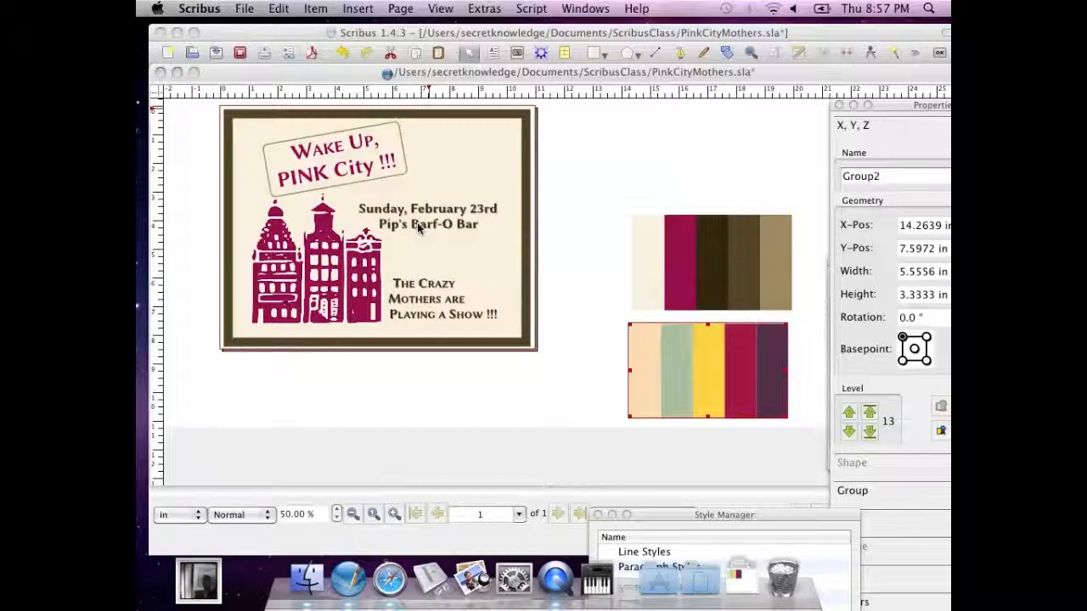
- Try a document-wide color replacement with FromSVG#fde6bd as both the original and the replacement color
click(243, 8)
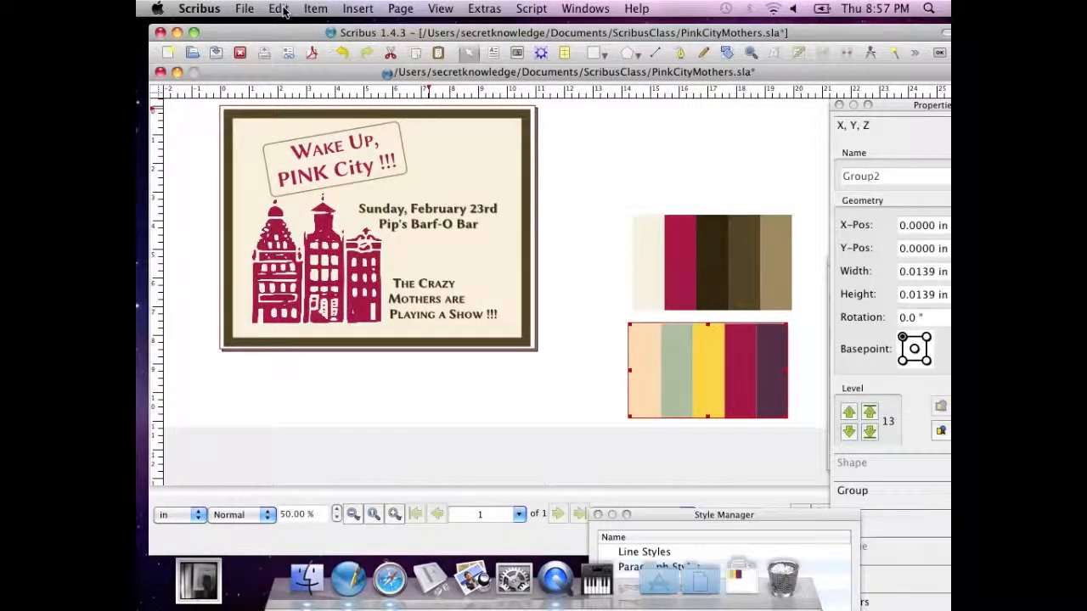
click(279, 8)
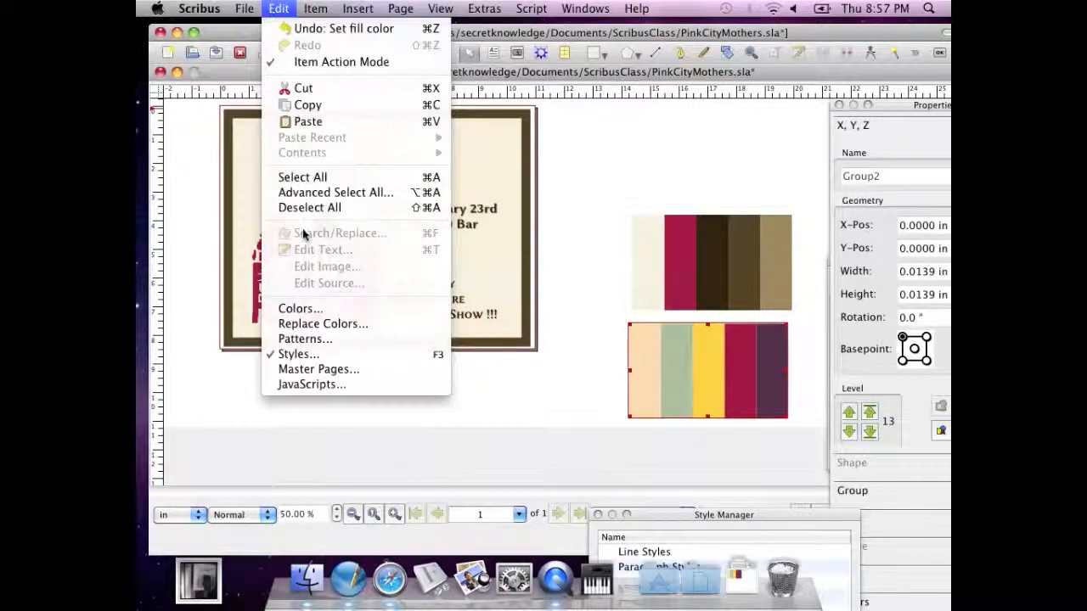
click(307, 325)
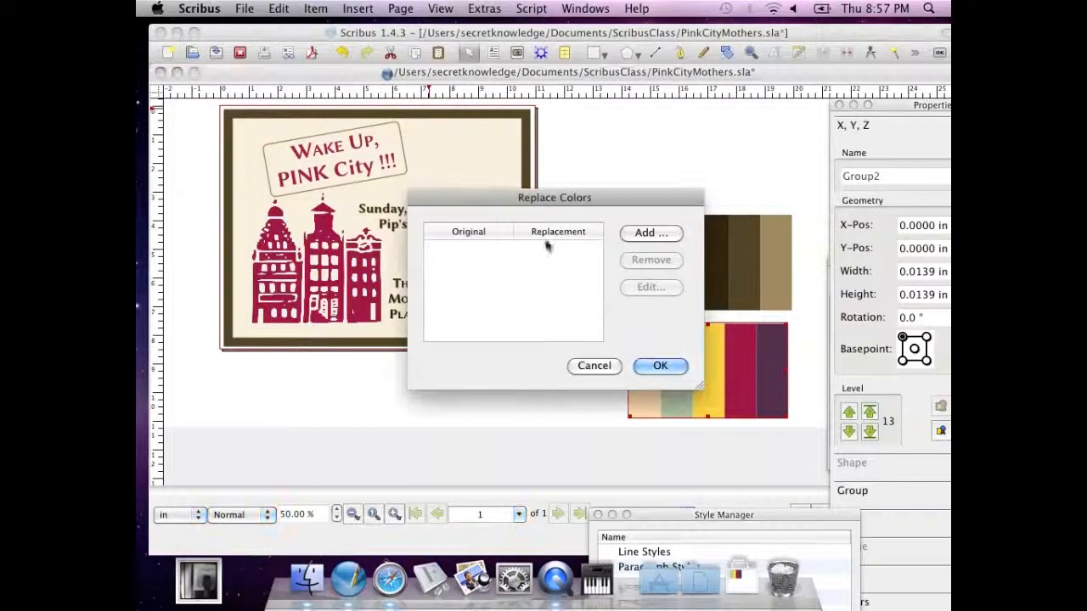
click(632, 233)
click(580, 275)
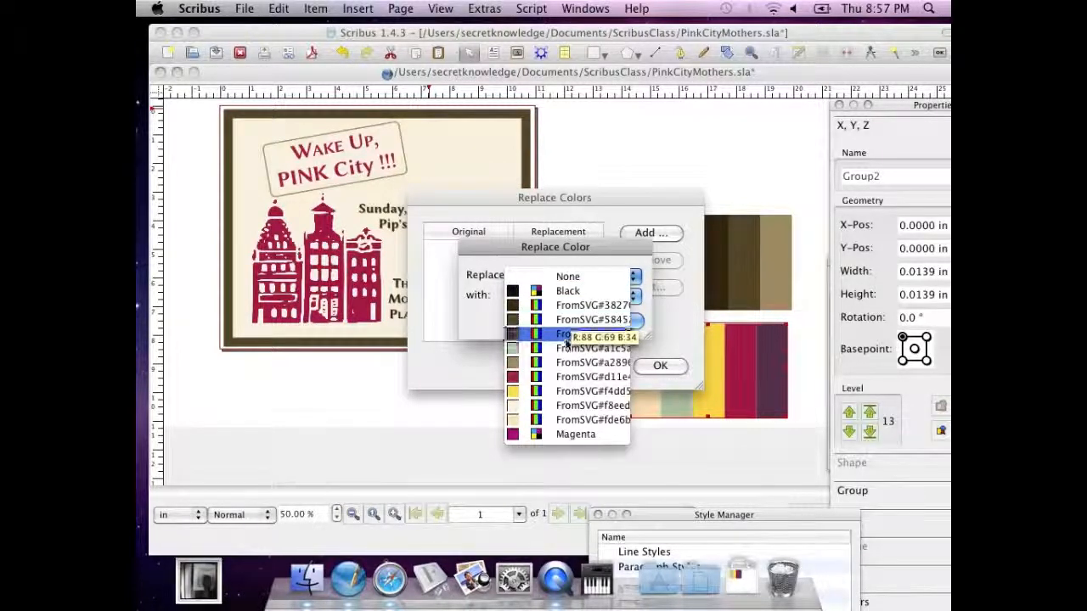
click(561, 419)
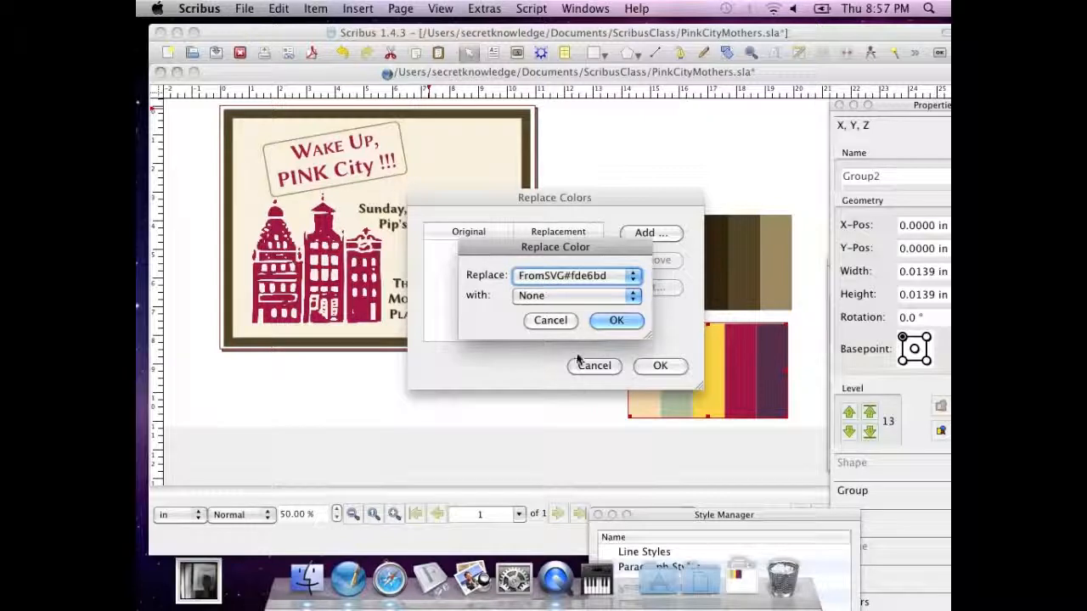
click(599, 295)
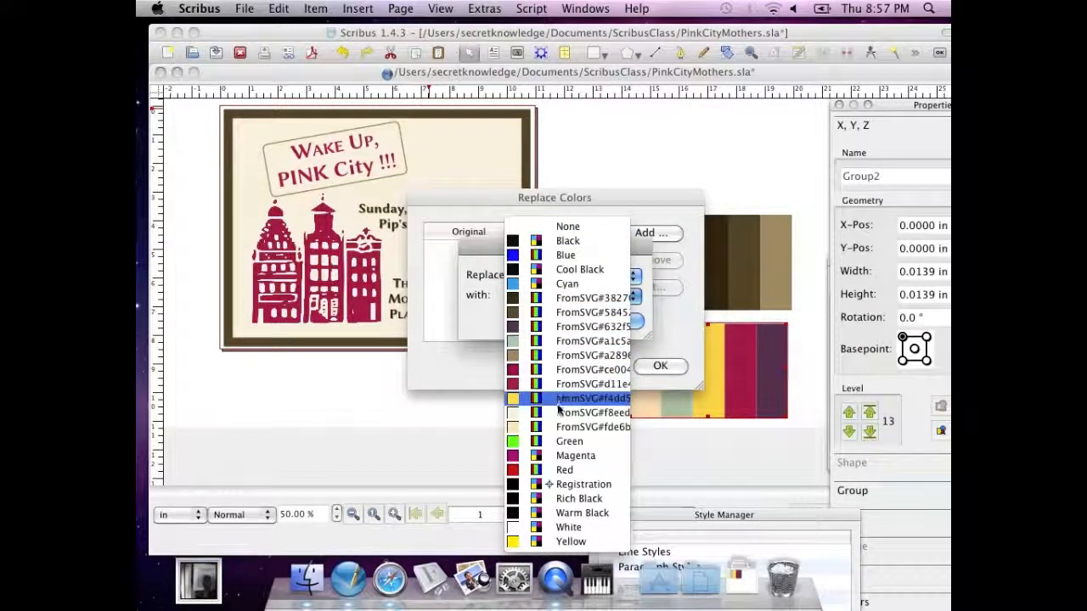
click(553, 427)
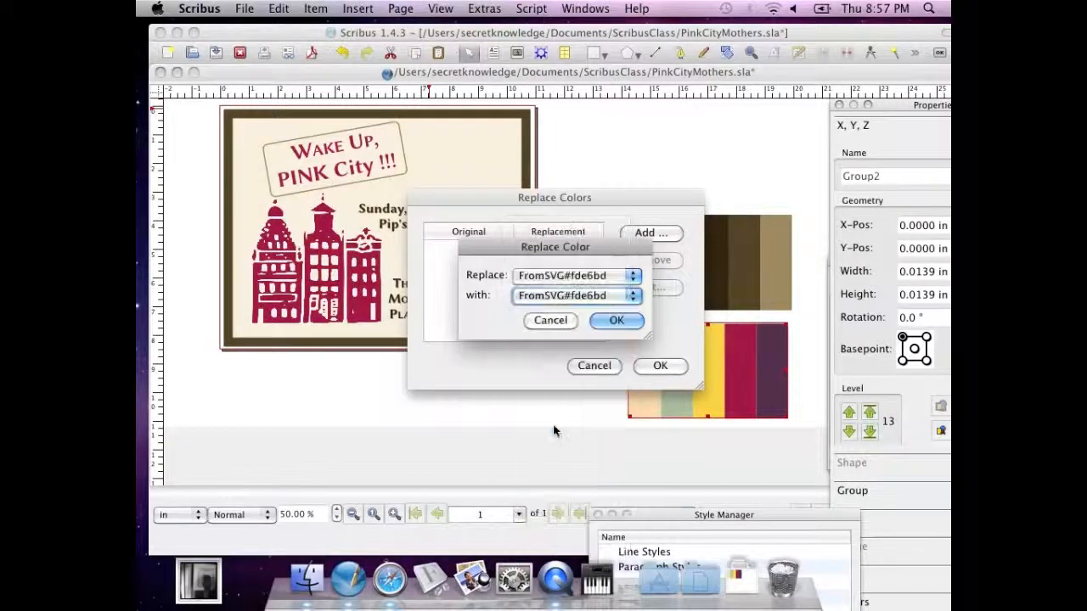
click(614, 324)
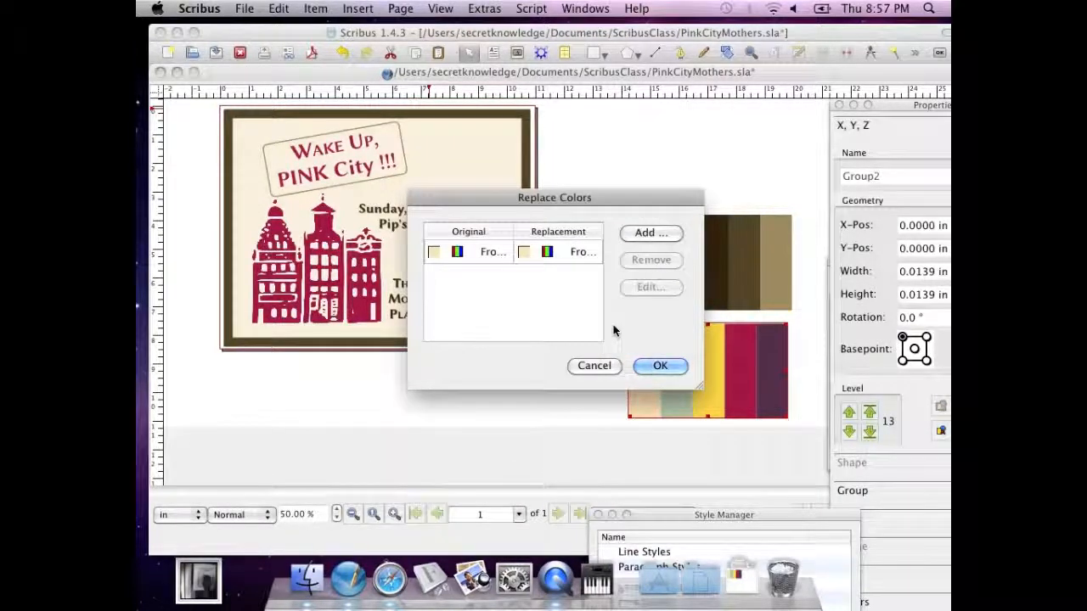
click(655, 366)
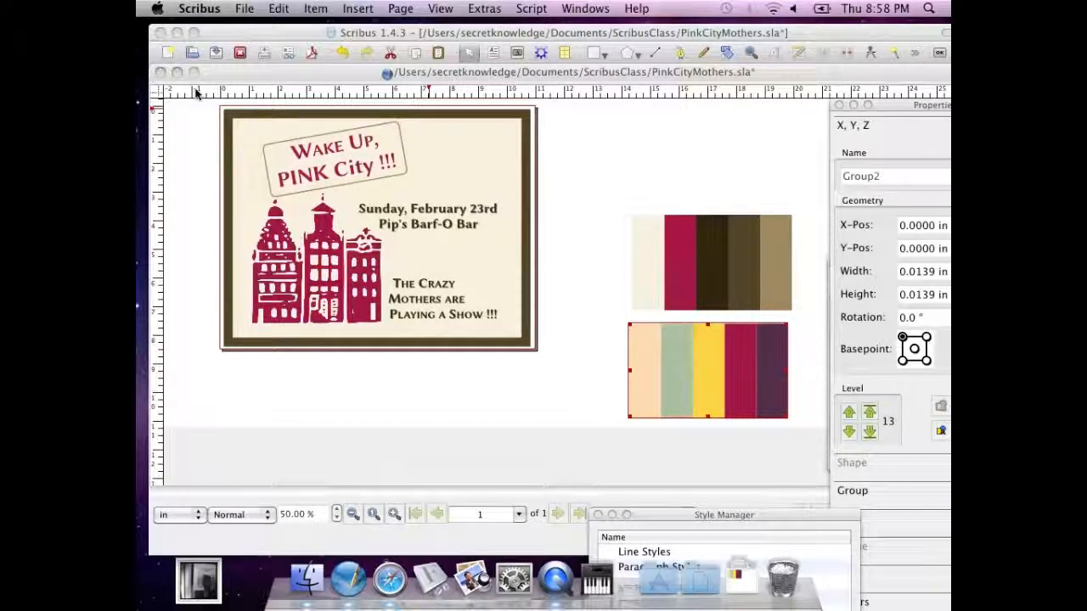
- Replace the brown FromSVG#584522 with the yellow FromSVG#f4dd51 throughout the poster document
click(228, 34)
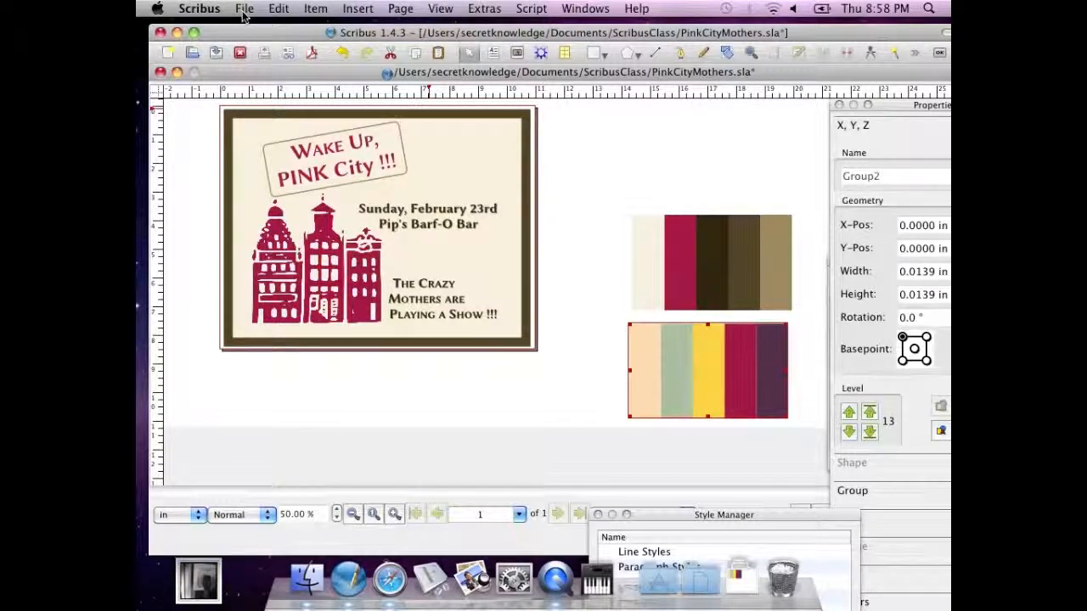
click(244, 10)
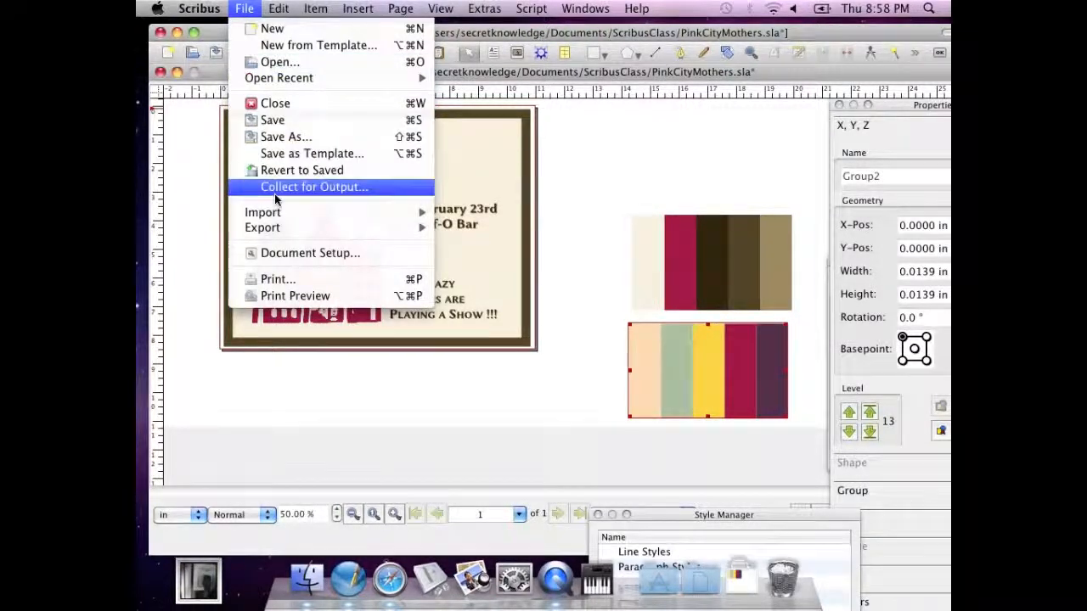
mouse_move(278, 10)
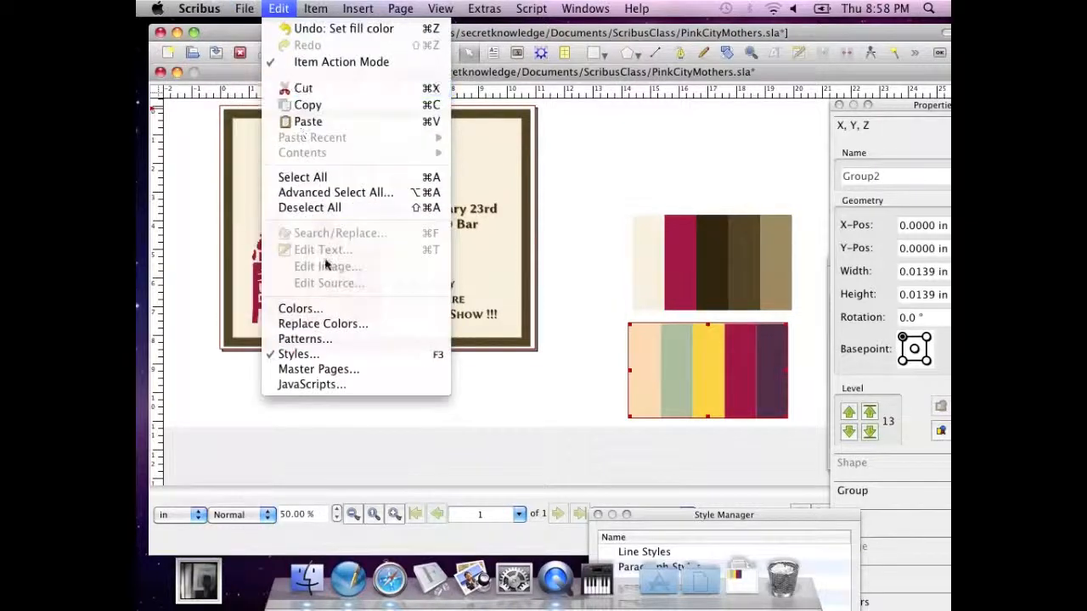
click(318, 323)
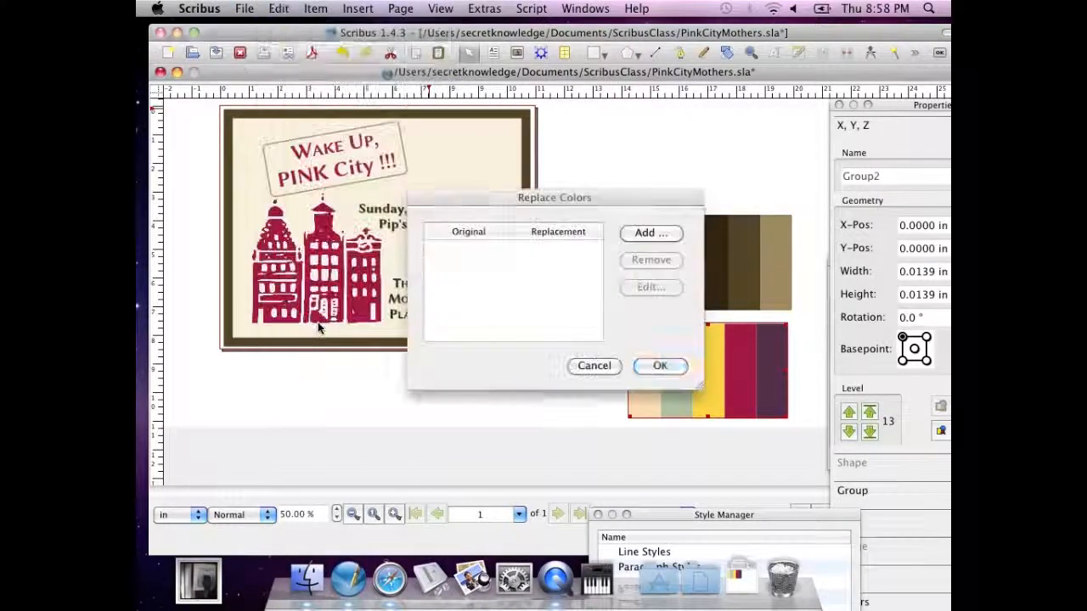
click(645, 232)
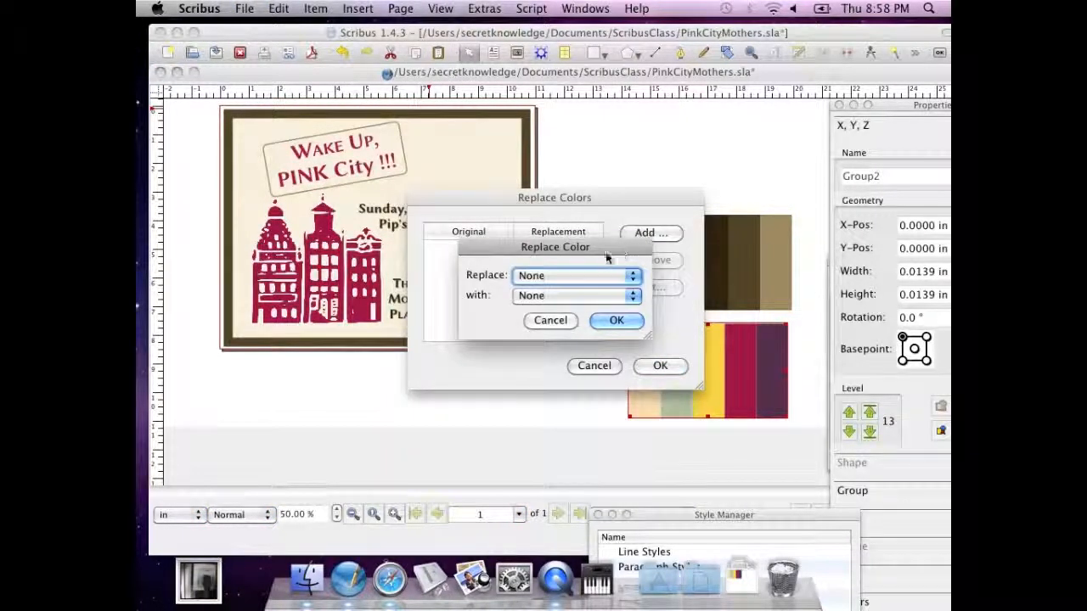
click(581, 280)
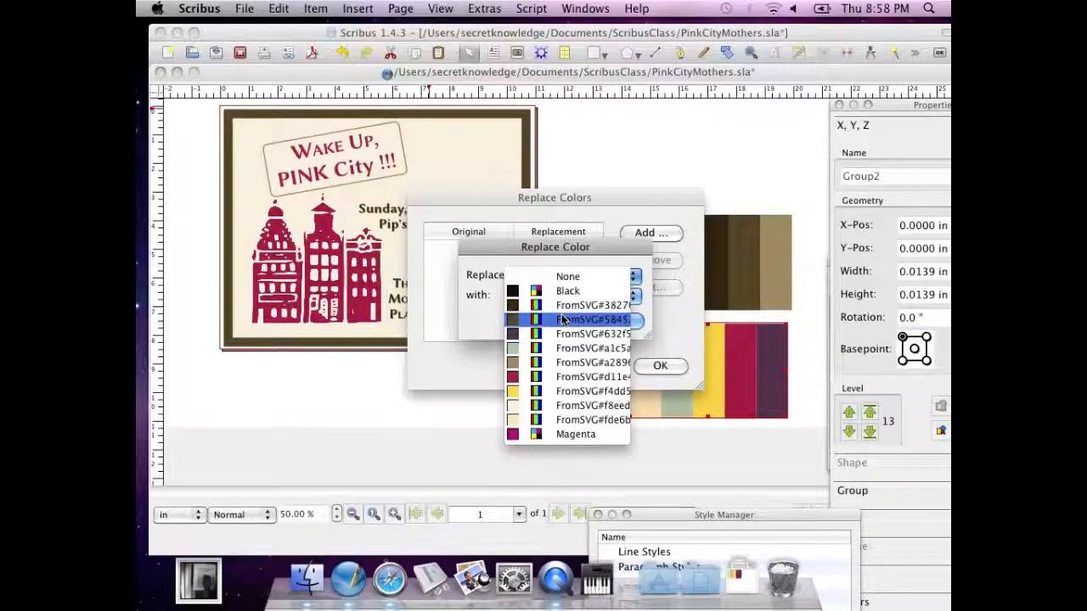
click(562, 319)
click(582, 297)
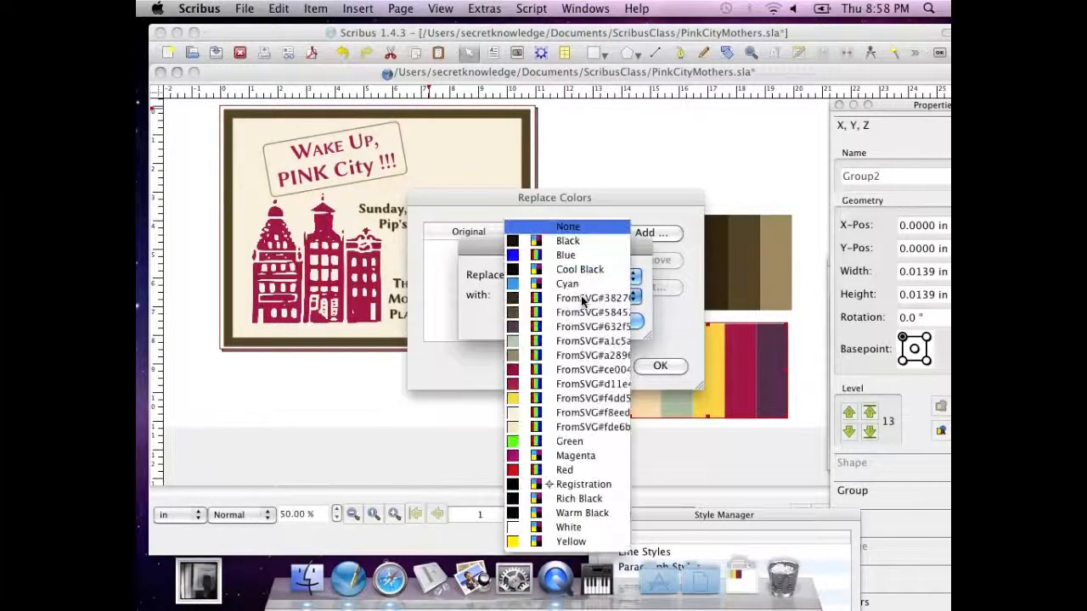
click(553, 399)
click(616, 320)
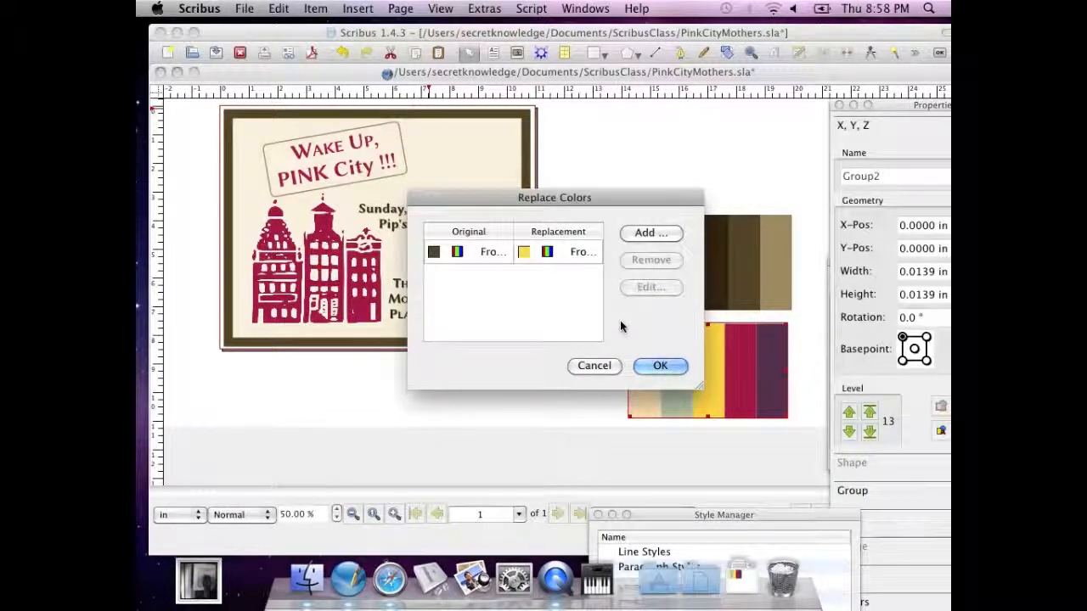
click(643, 366)
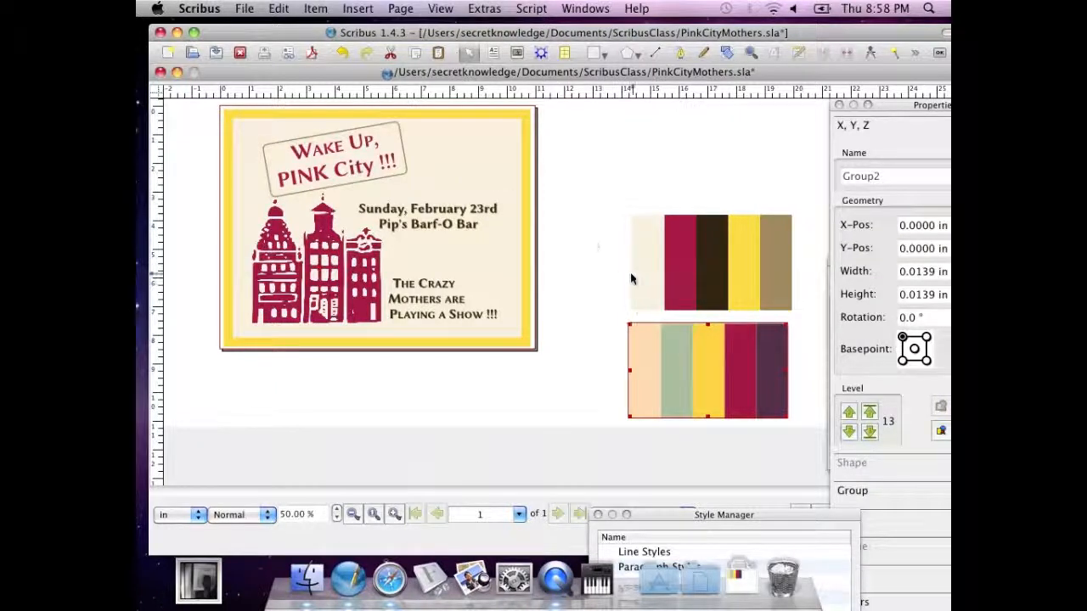
- Select the pink buildings image and move the Properties palette fully into view with its color settings shown
click(434, 172)
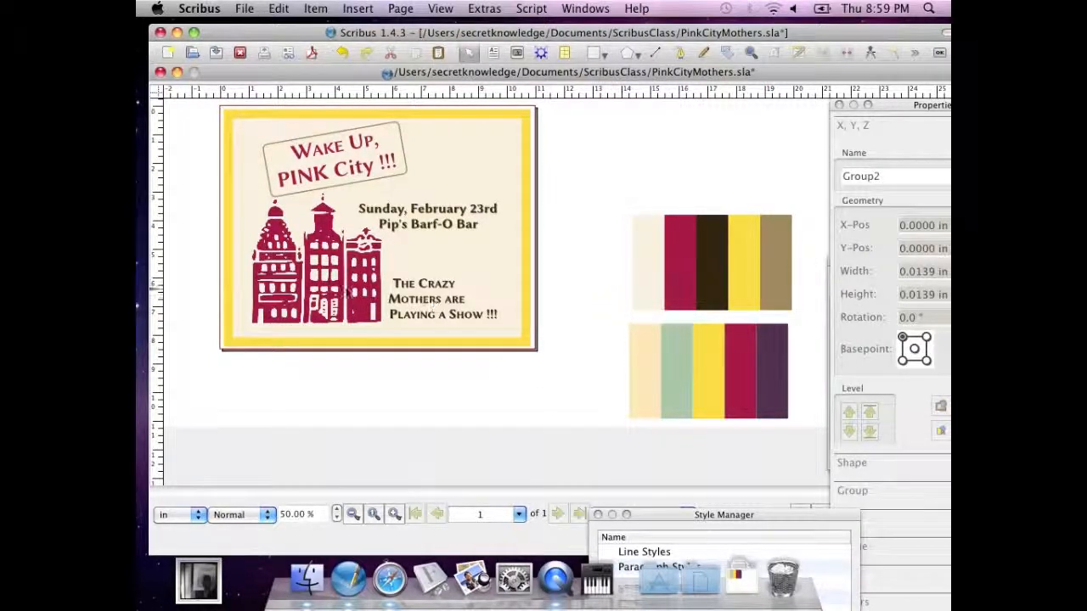
click(346, 292)
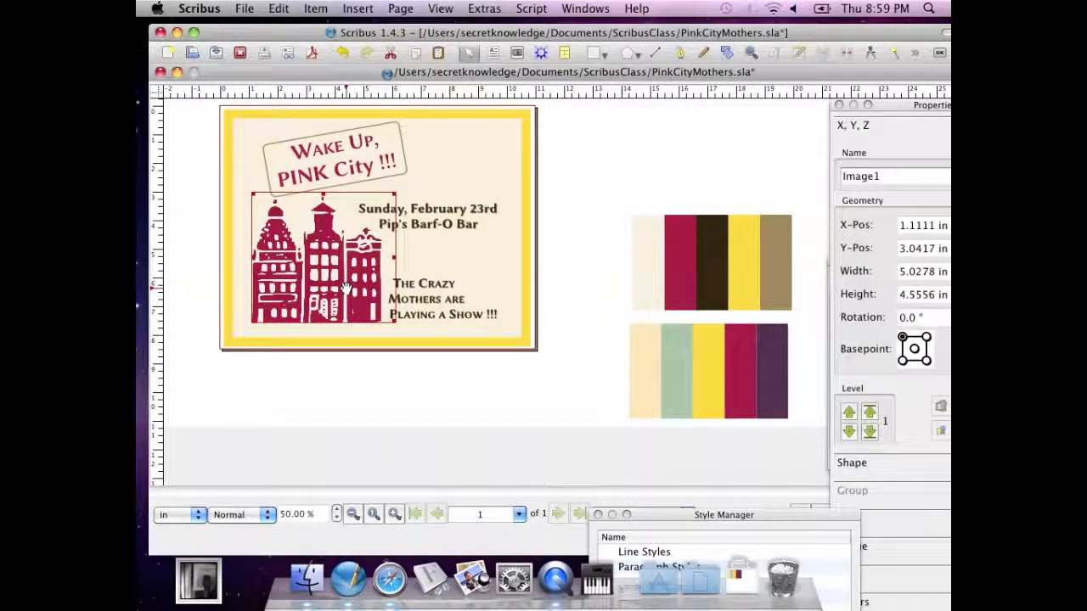
drag(904, 106, 757, 54)
click(704, 550)
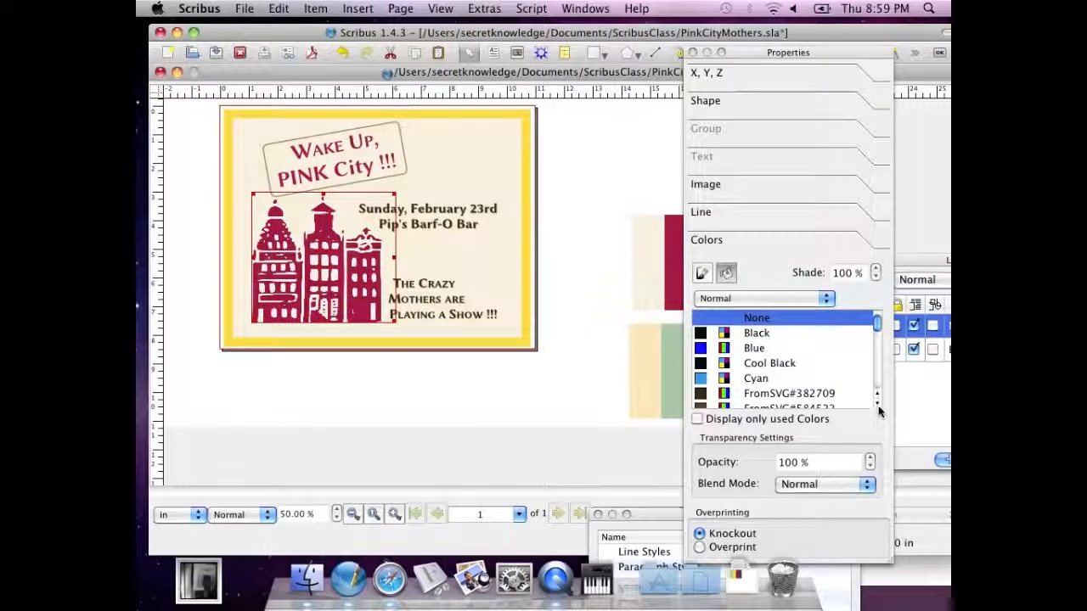
- Try FromSVG#632f53 as the fill of the buildings image frame, reset the fill to None and check the frame's line color
scroll(878, 411, down, 3)
click(821, 379)
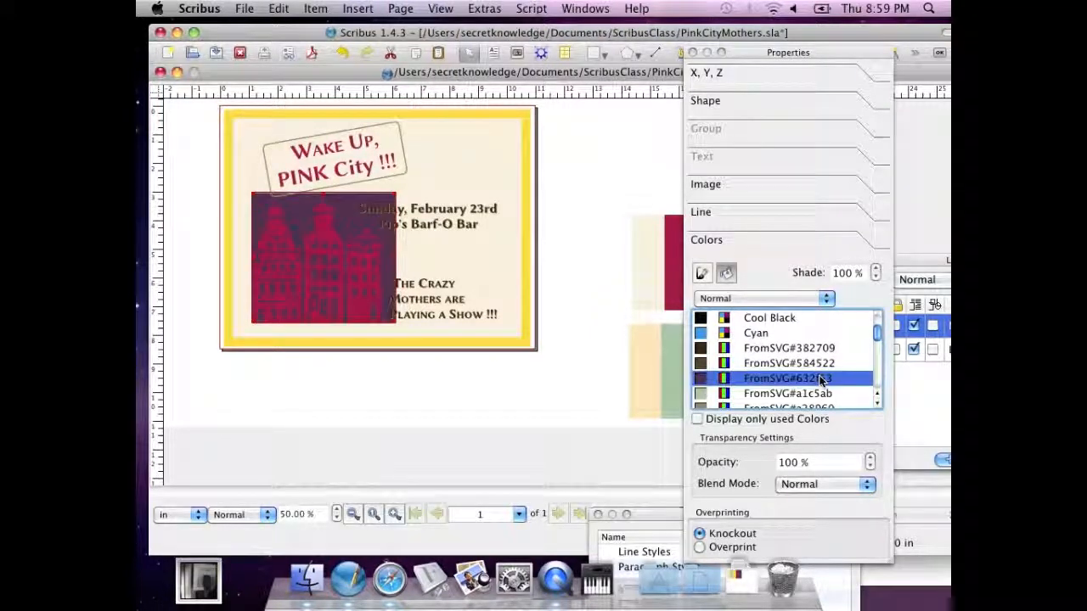
scroll(760, 331, up, 3)
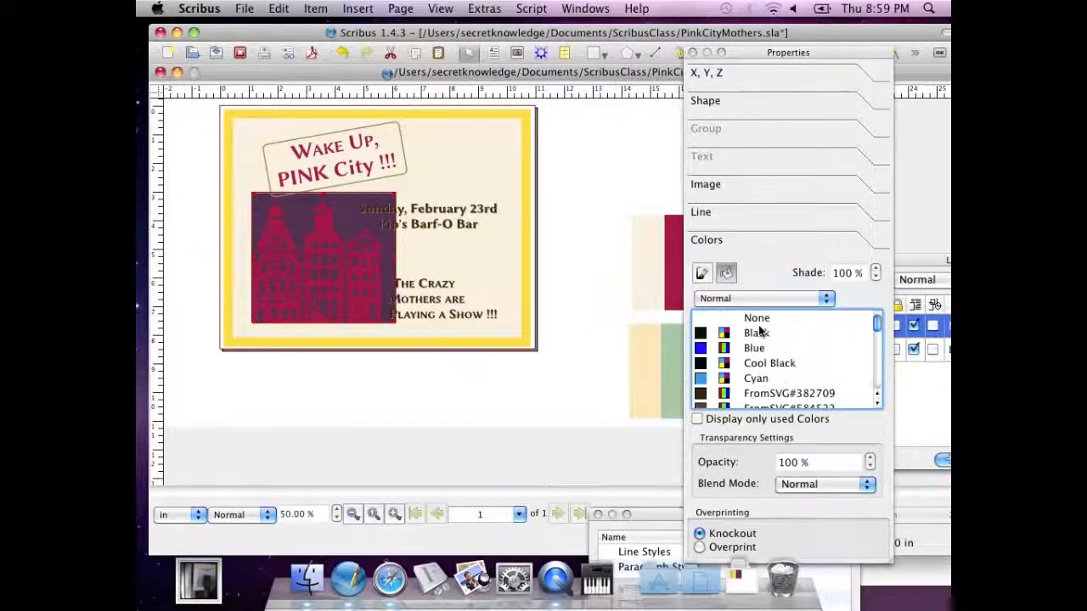
click(758, 320)
click(703, 274)
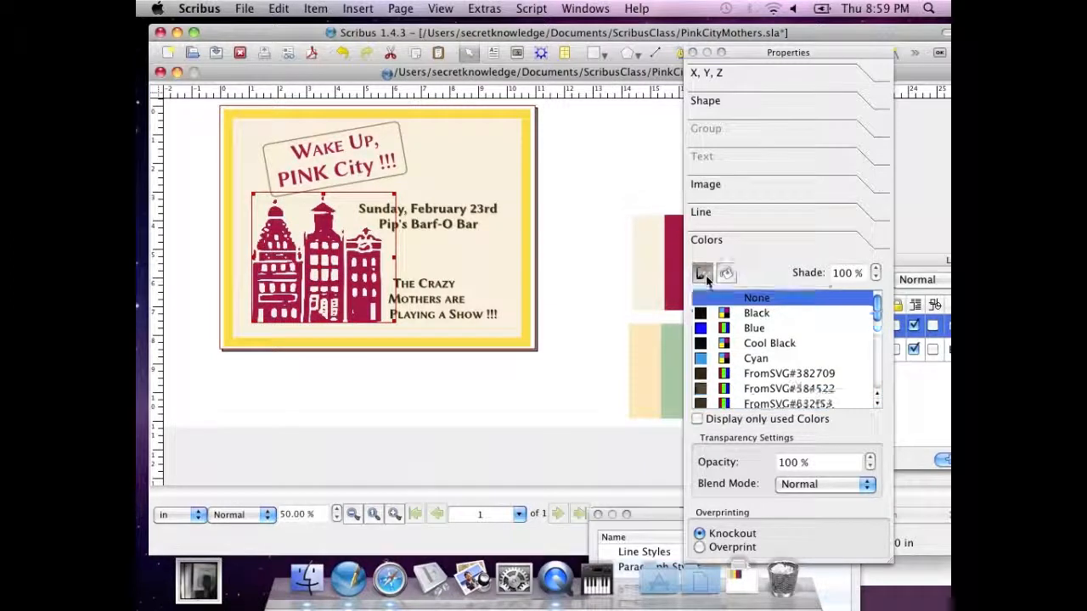
click(722, 273)
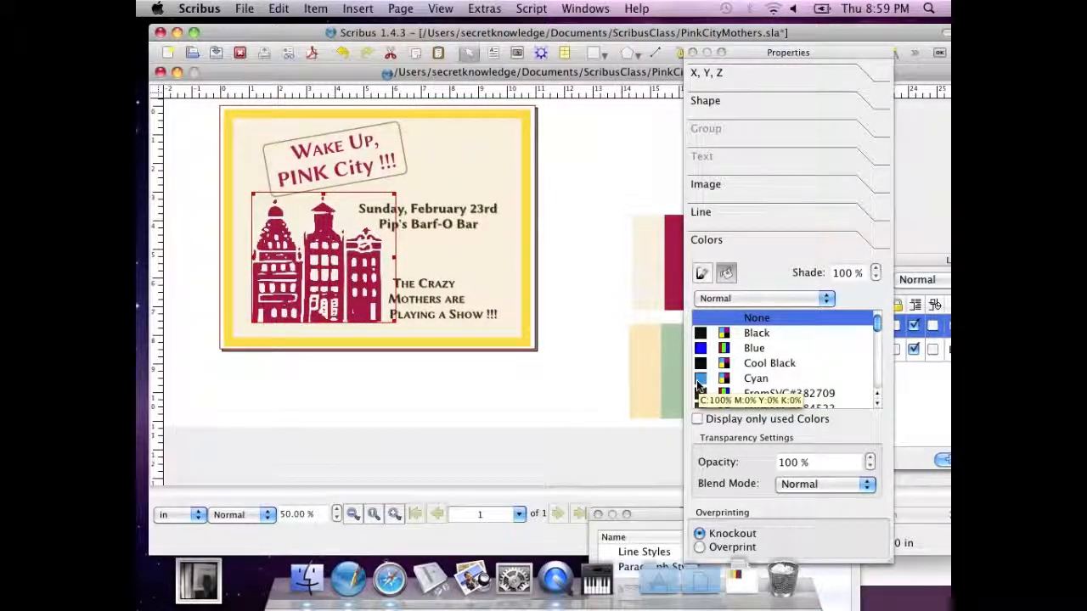
- Change the Colorize image effect on the buildings image to FromSVG#632f53 and deselect the image
click(724, 186)
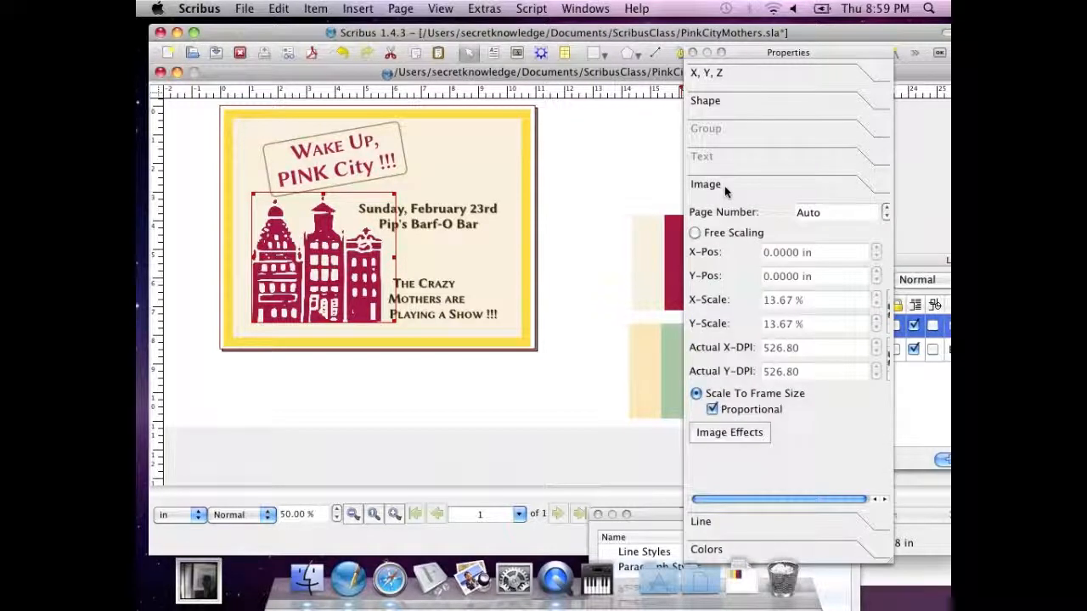
click(738, 433)
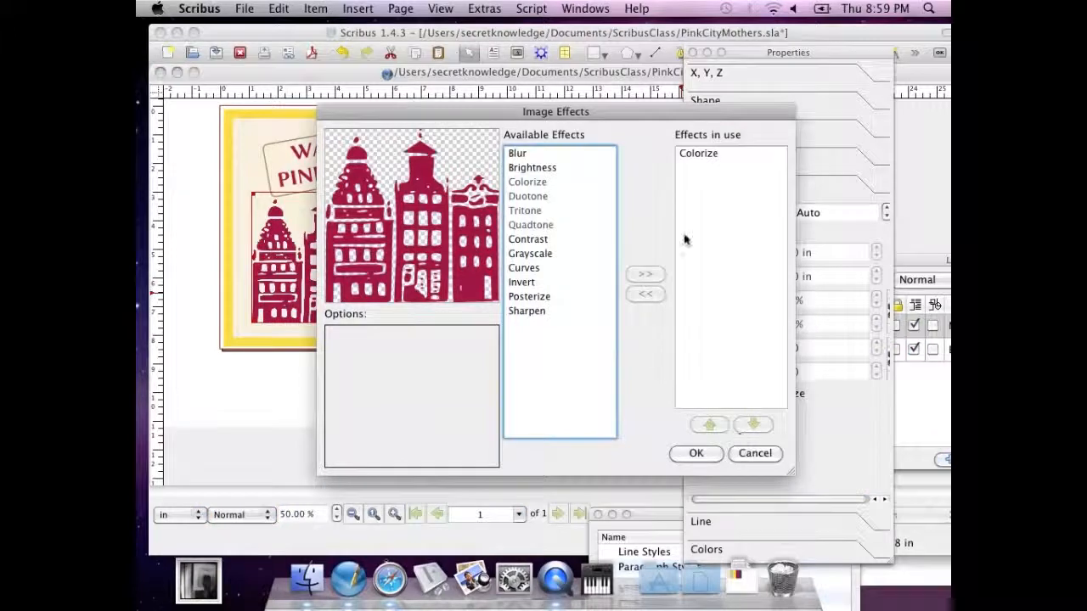
click(694, 154)
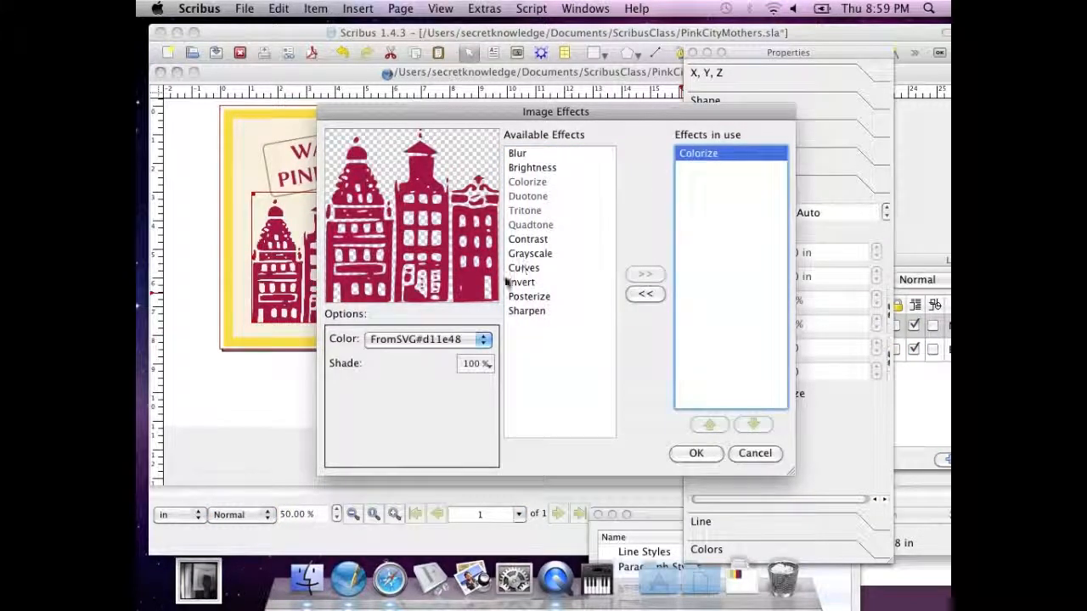
click(484, 339)
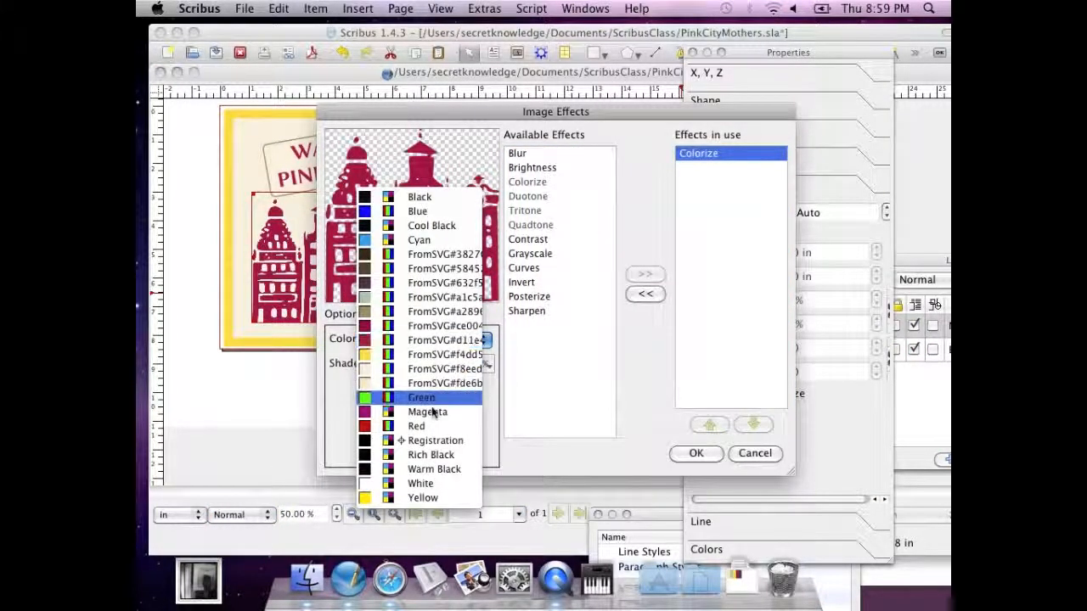
click(436, 283)
click(697, 453)
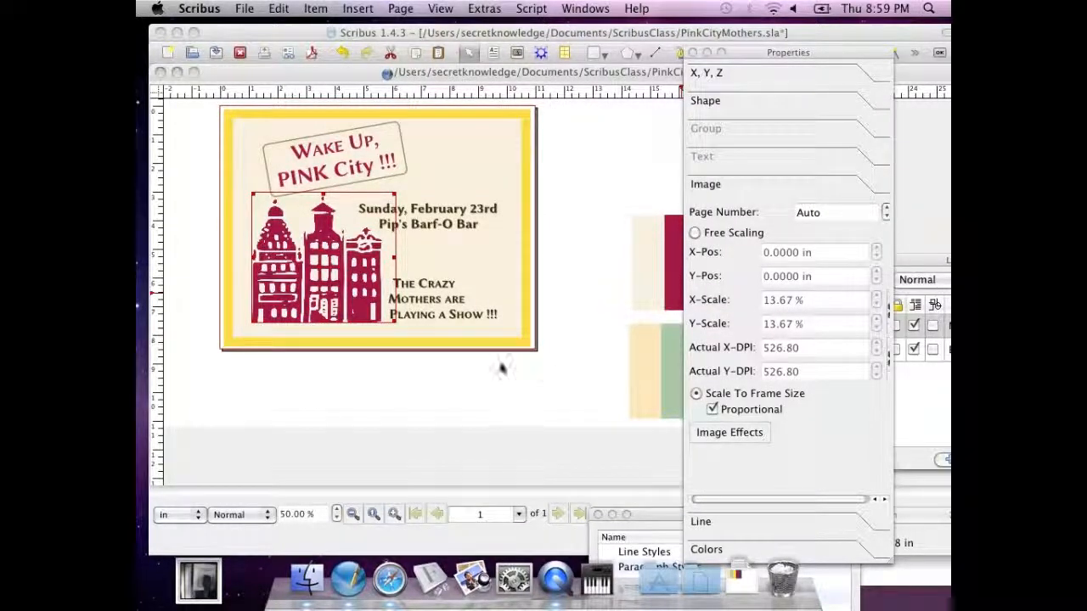
click(420, 382)
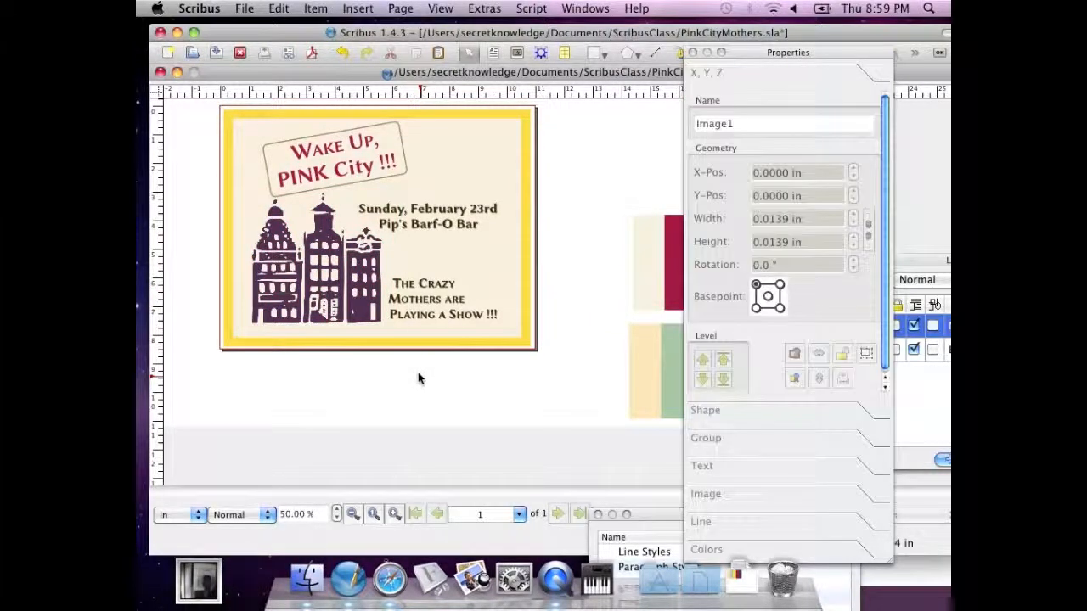
- Try FromSVG#a1c5ab on the date and venue text, settle on FromSVG#f4dd51 as its color, and deselect the text
click(452, 211)
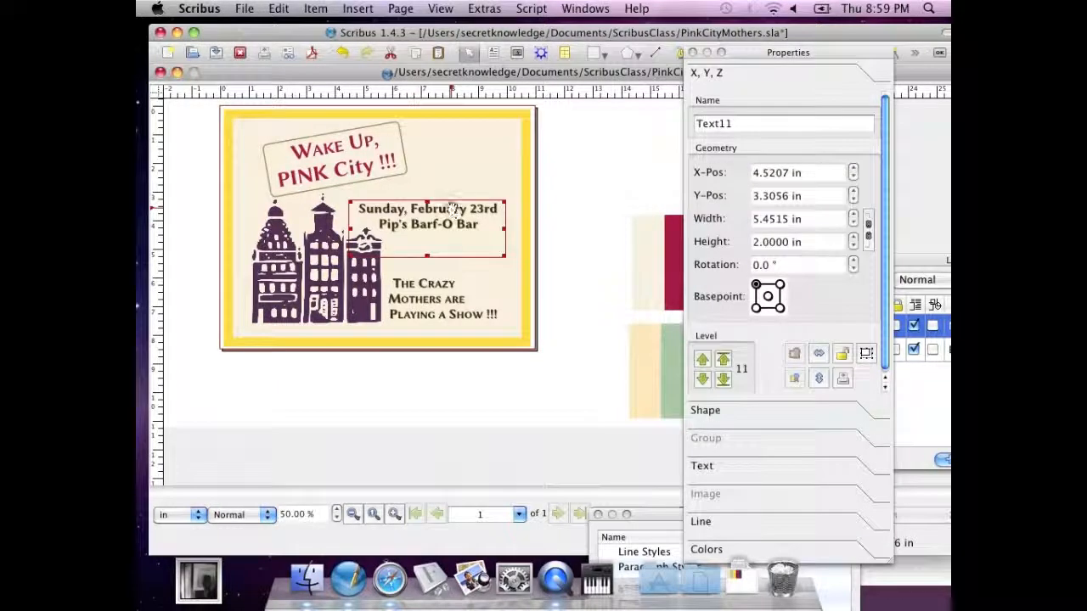
click(702, 466)
click(697, 295)
click(747, 315)
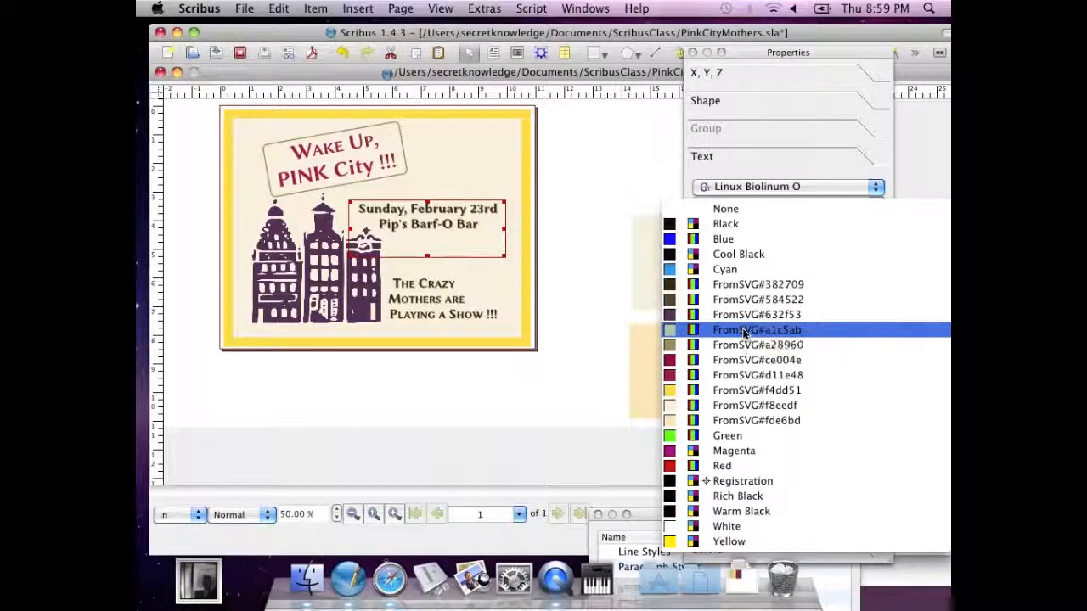
click(743, 330)
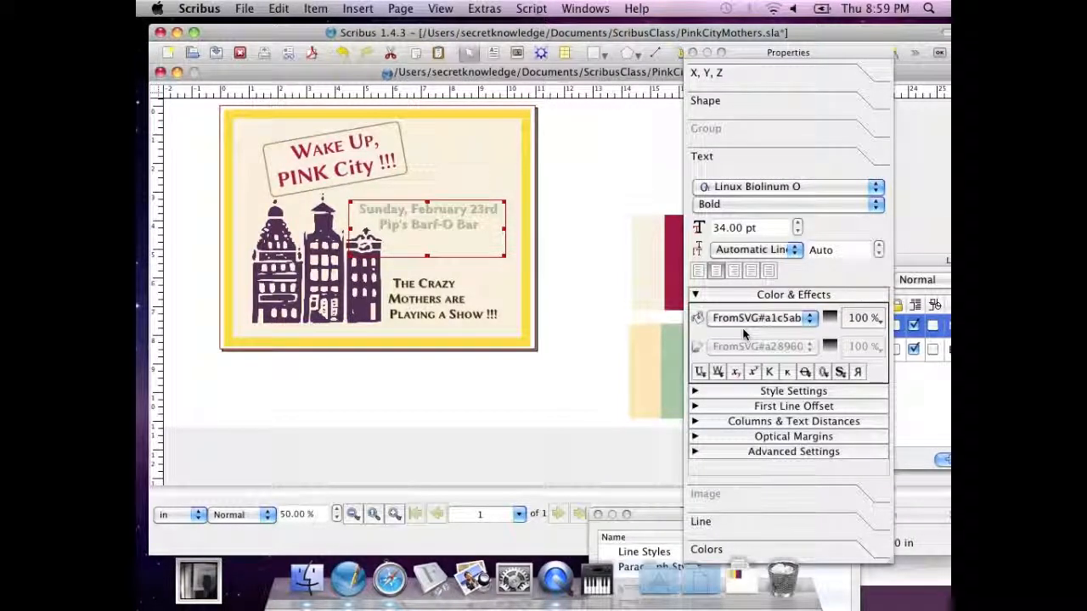
click(744, 320)
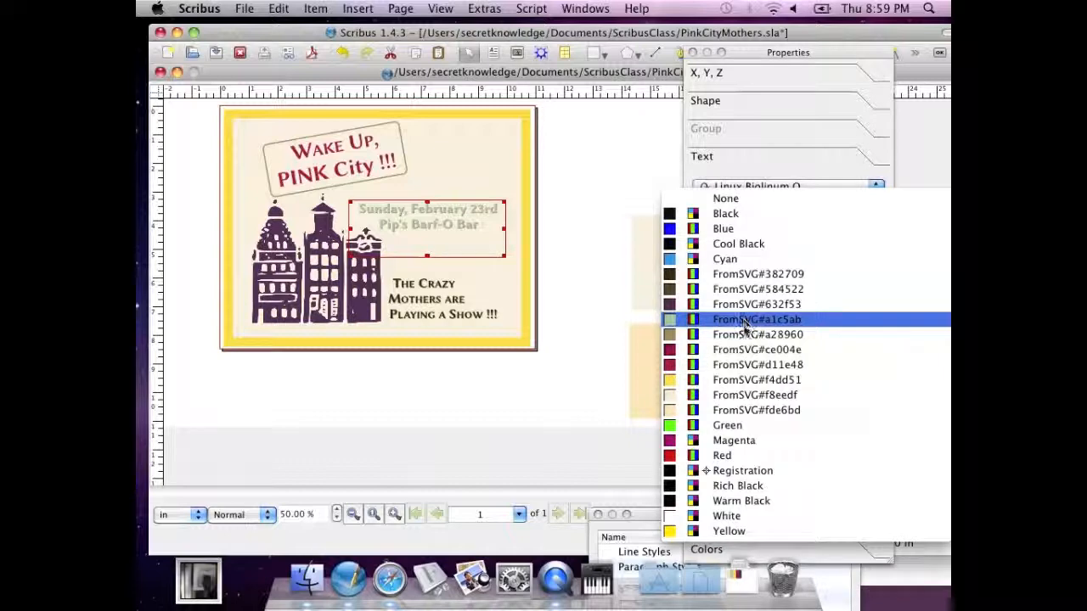
click(735, 383)
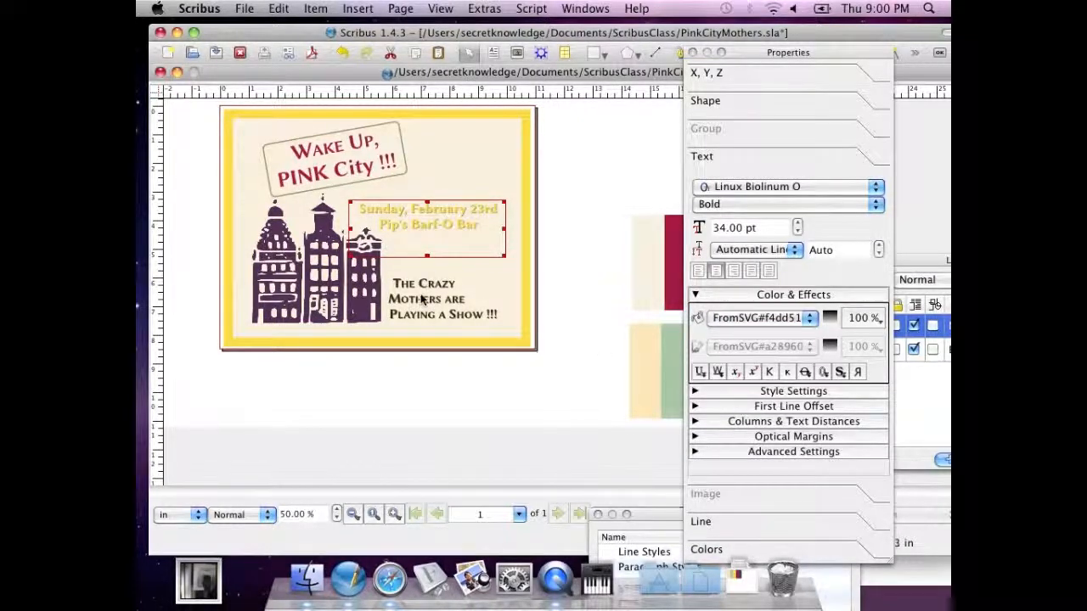
click(563, 267)
- Move the Properties and Style Manager palettes off the layer selector and make Background the active layer
click(752, 75)
drag(753, 55, 871, 136)
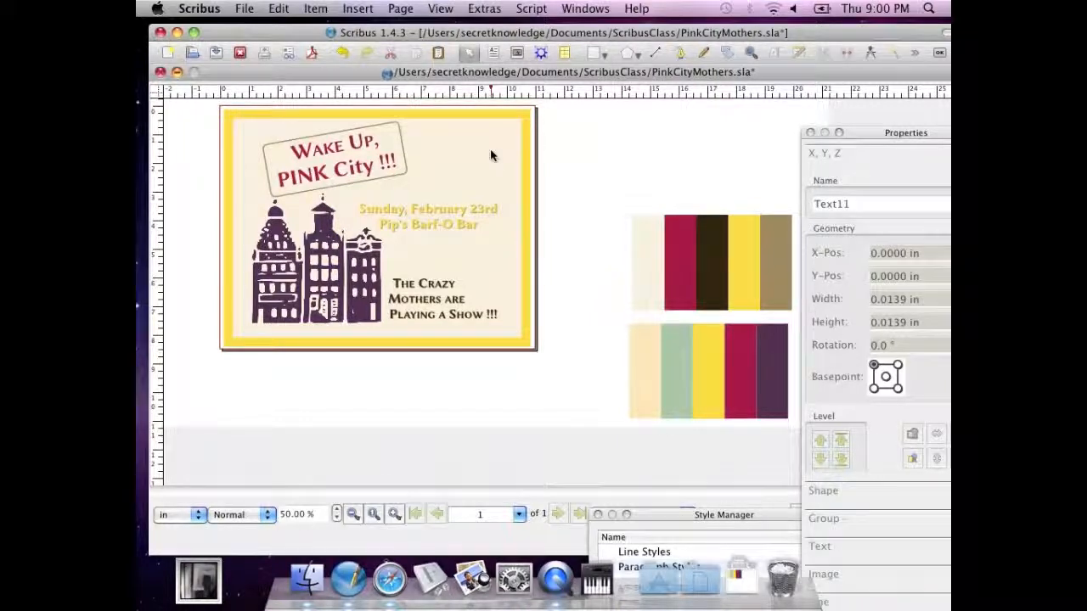
drag(652, 512, 807, 475)
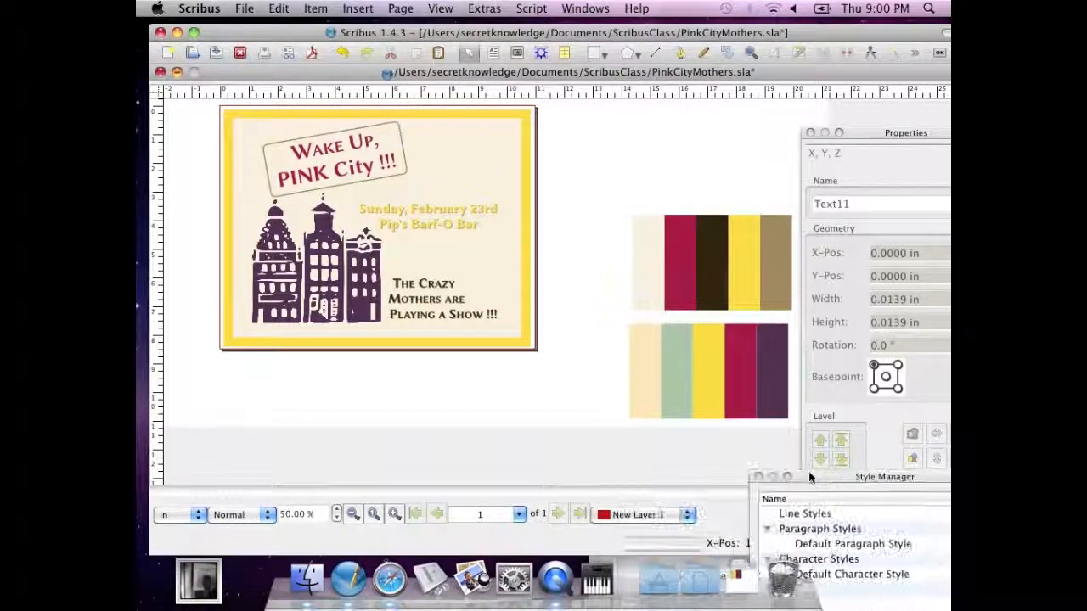
click(671, 515)
click(642, 531)
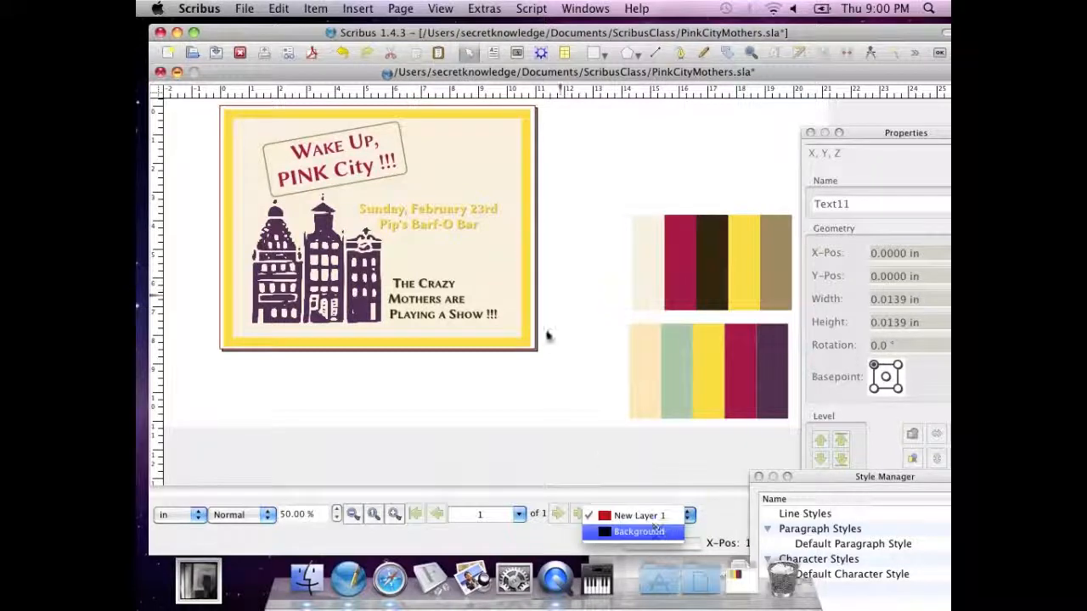
- Select the border frame on the Background layer and examine its line and fill colors in the Properties palette
click(496, 174)
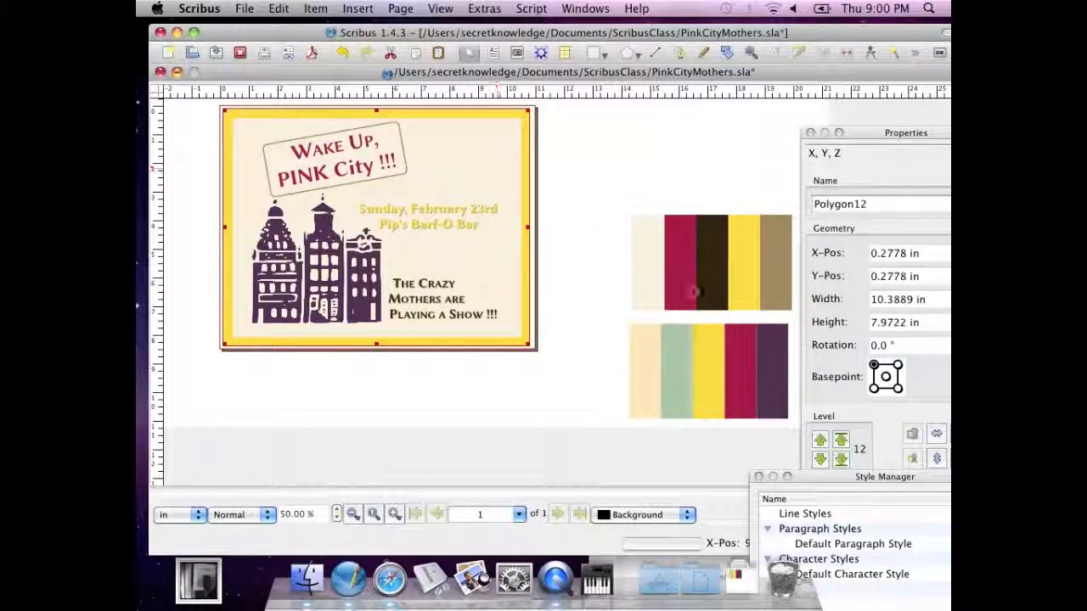
drag(855, 129, 701, 58)
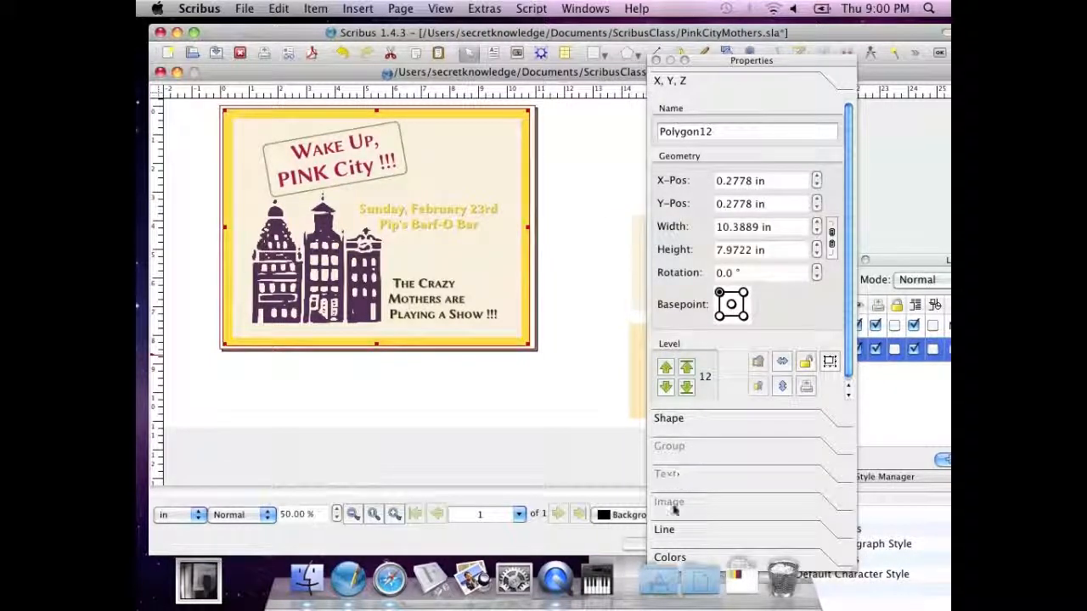
click(671, 556)
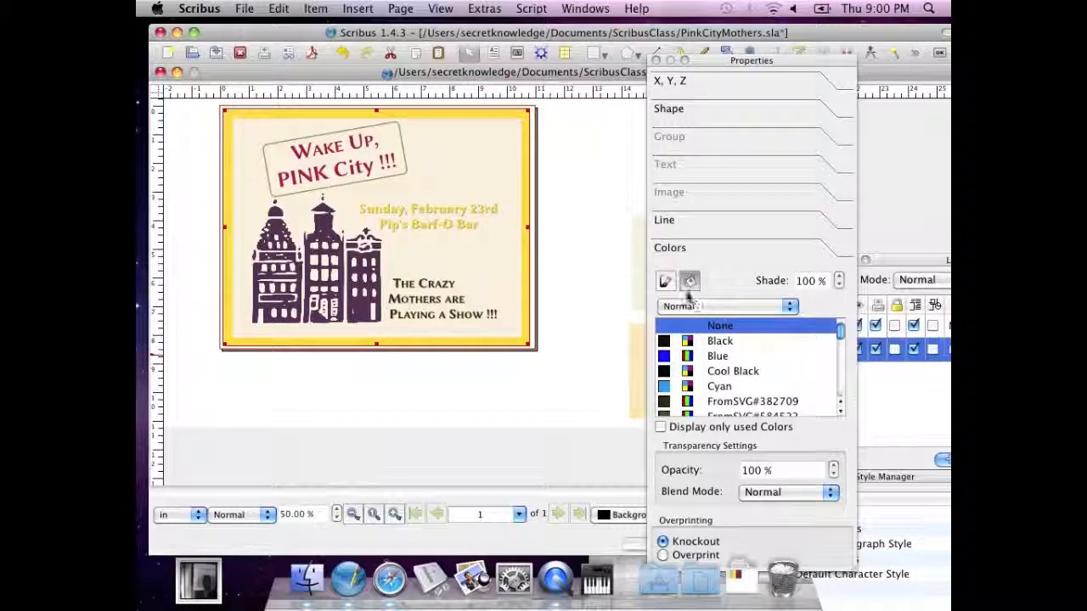
click(665, 282)
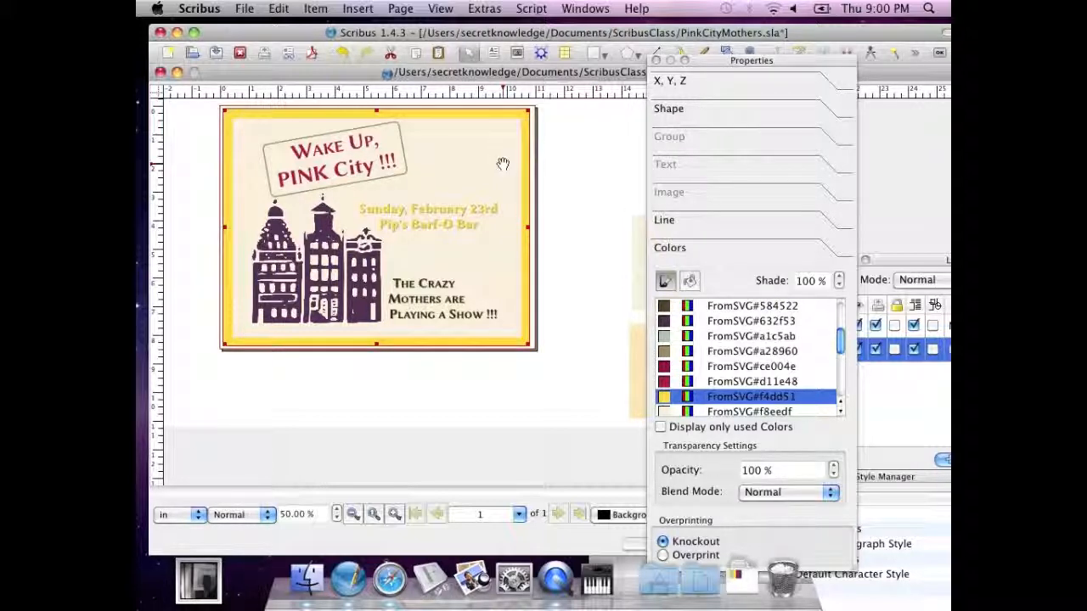
click(530, 165)
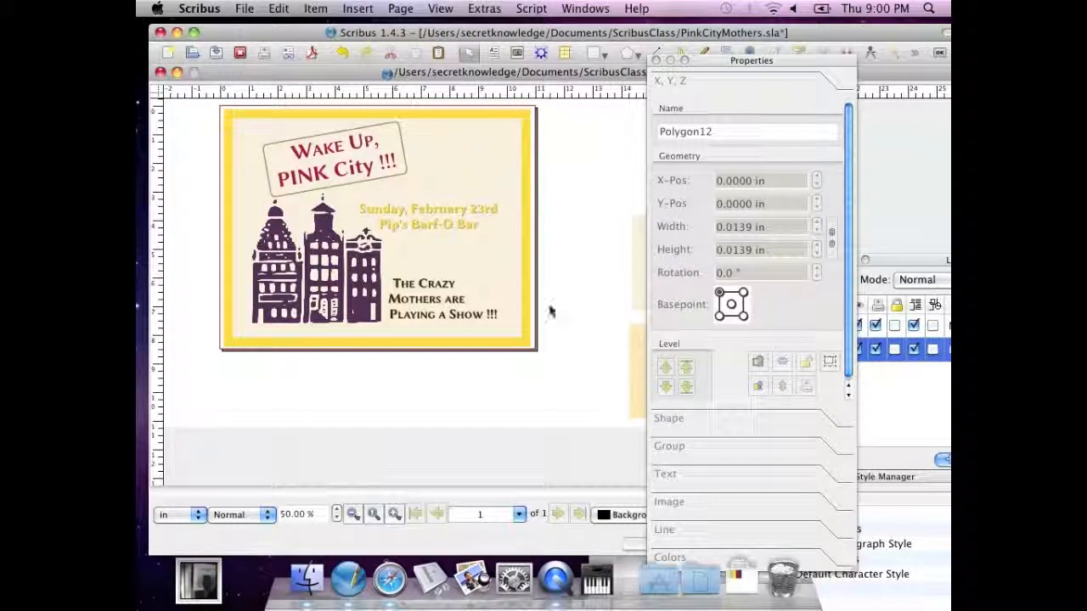
click(514, 306)
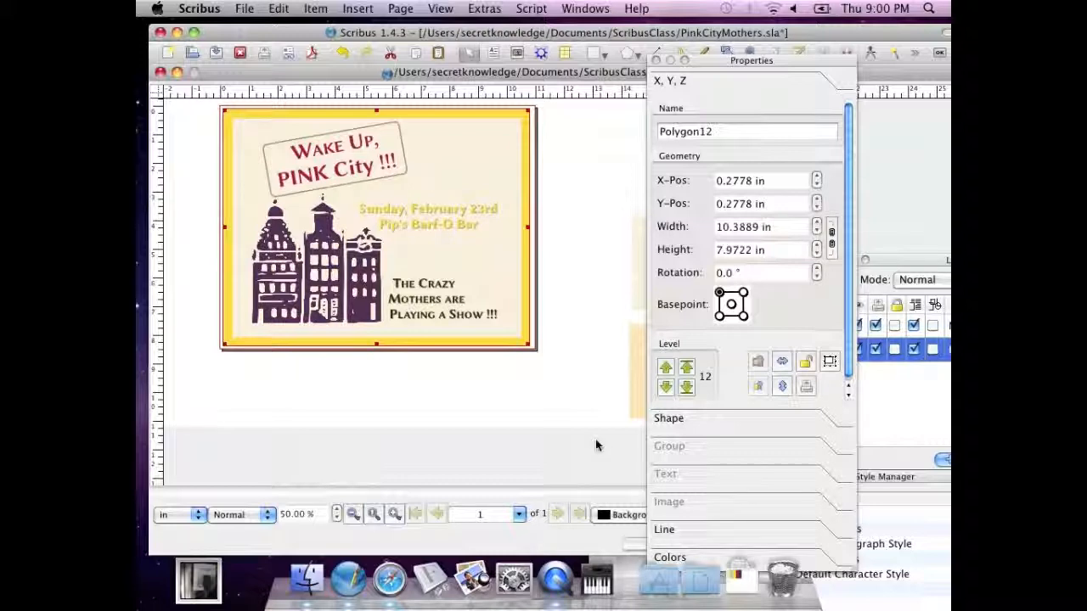
click(663, 556)
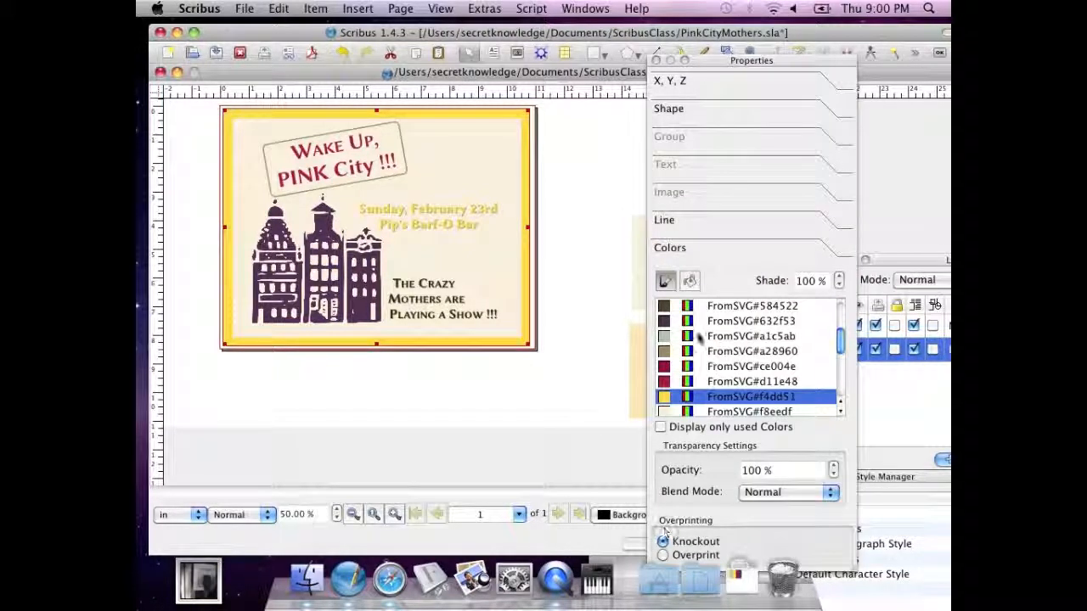
click(688, 280)
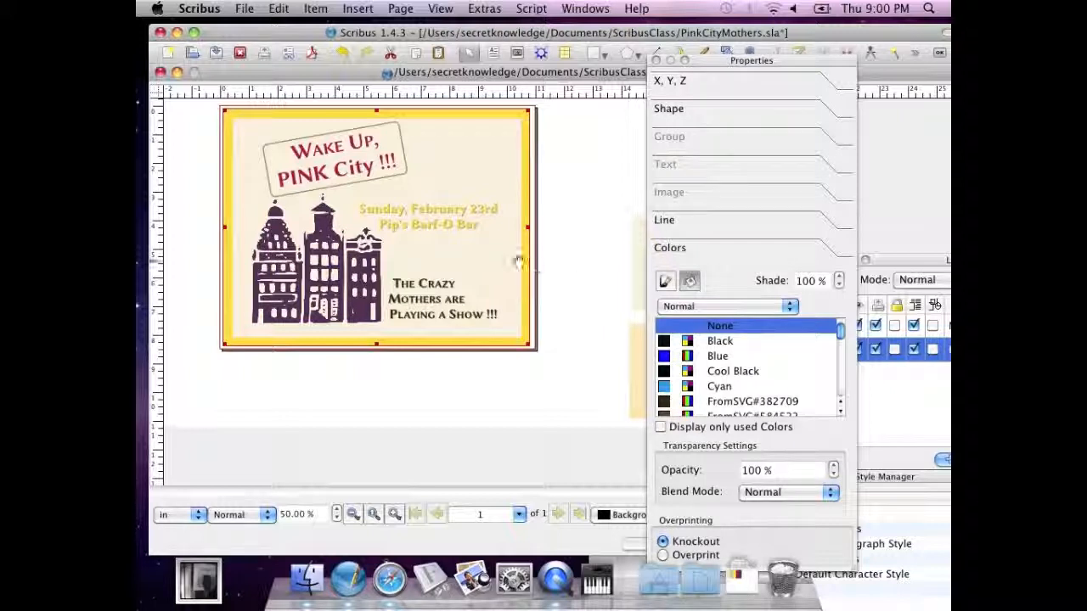
- Move the yellow border frame off the poster's background shape and fill that shape with FromSVG#a1c5ab
drag(426, 278, 425, 281)
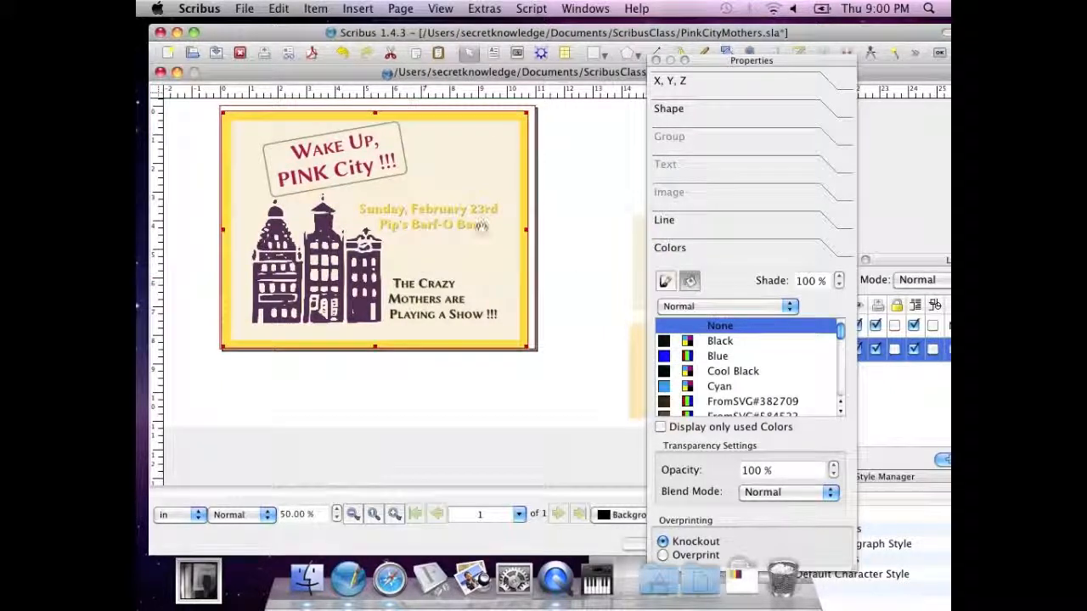
drag(485, 204, 510, 294)
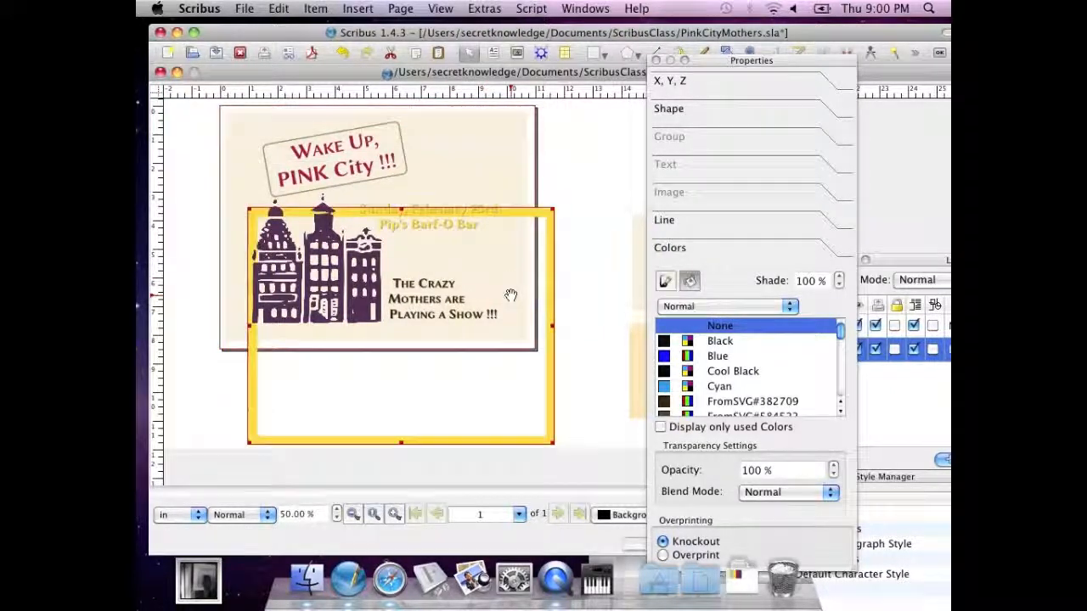
click(470, 172)
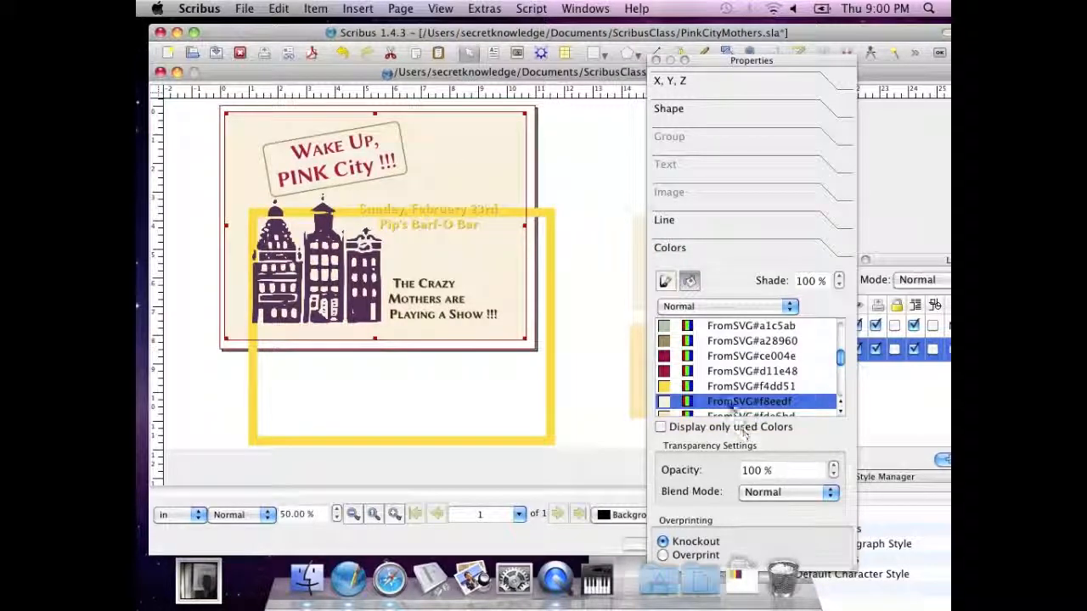
click(718, 326)
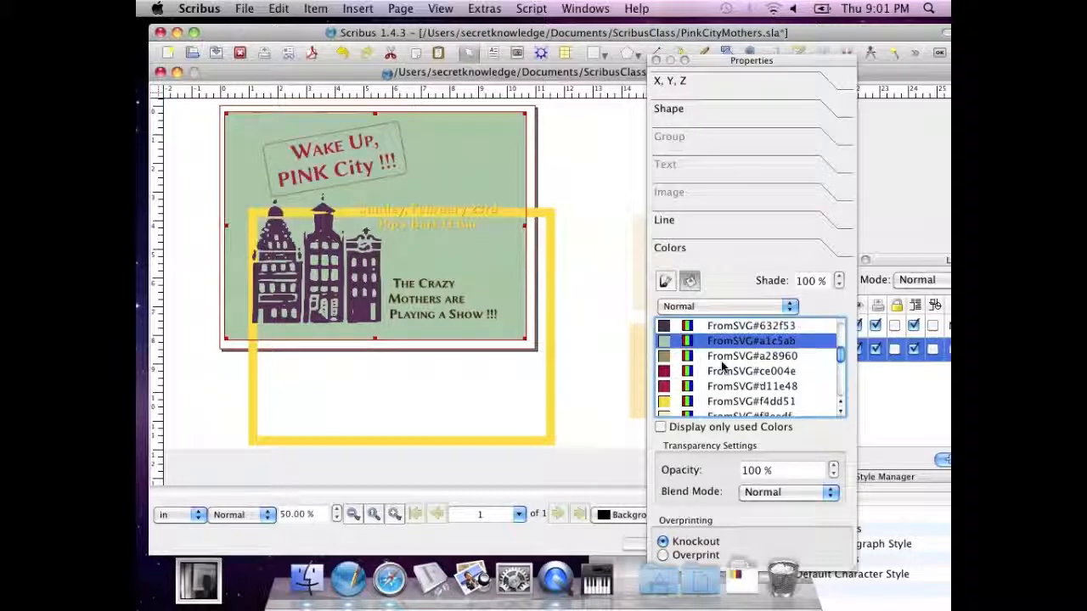
scroll(721, 364, up, 4)
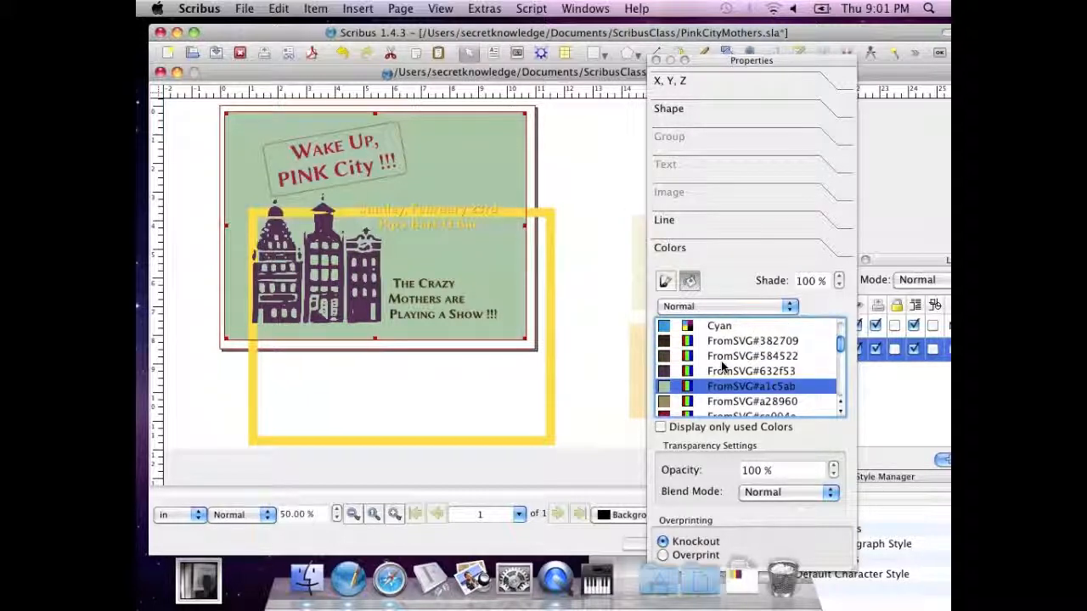
scroll(721, 361, down, 6)
- Move the yellow border frame back around the green background, nudge it left and up into alignment, and deselect it
drag(551, 387, 511, 307)
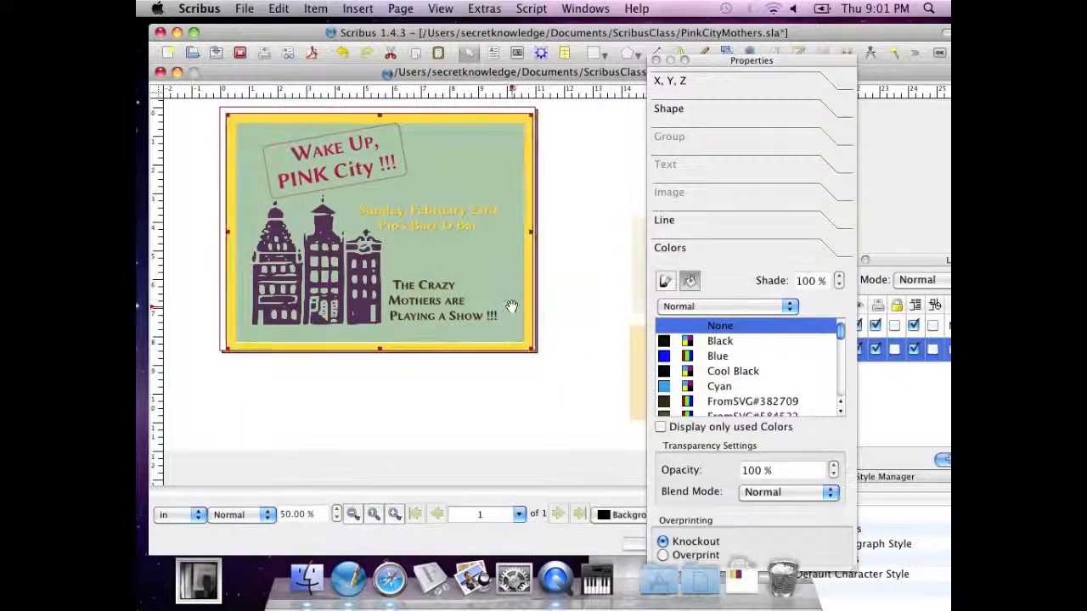
key(Left)
key(Left)
key(Left)
key(Left)
key(Up)
key(Up)
key(Up)
key(Up)
key(Up)
key(Up)
key(Up)
key(Up)
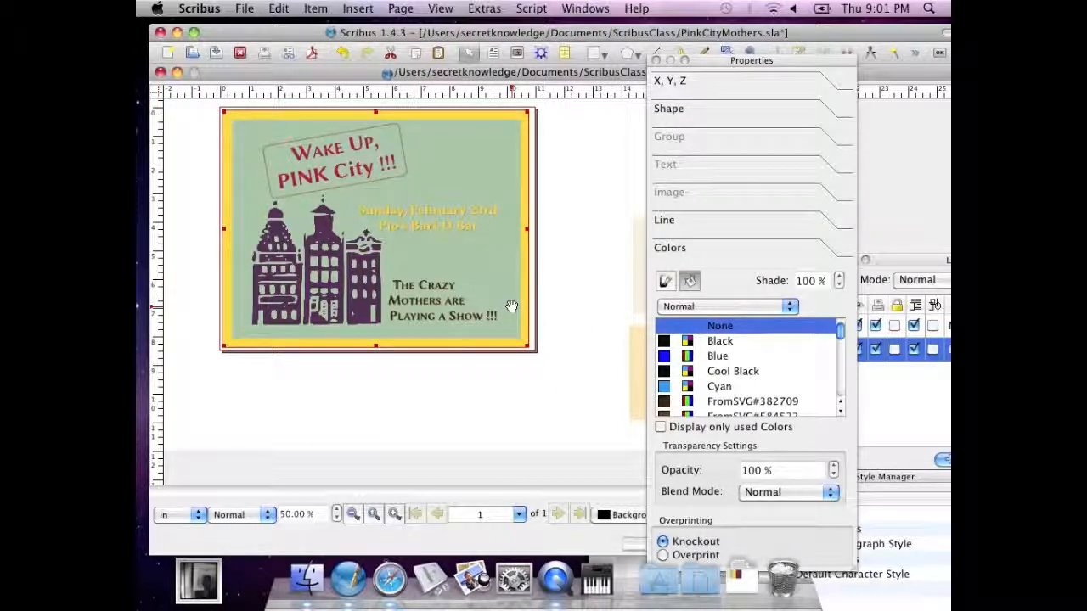
click(396, 387)
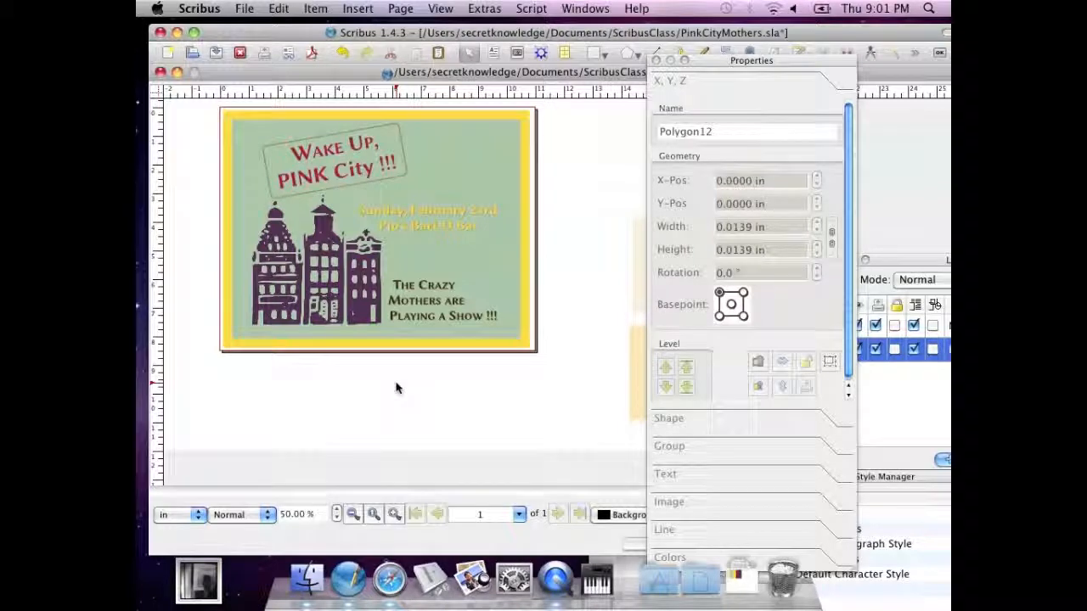